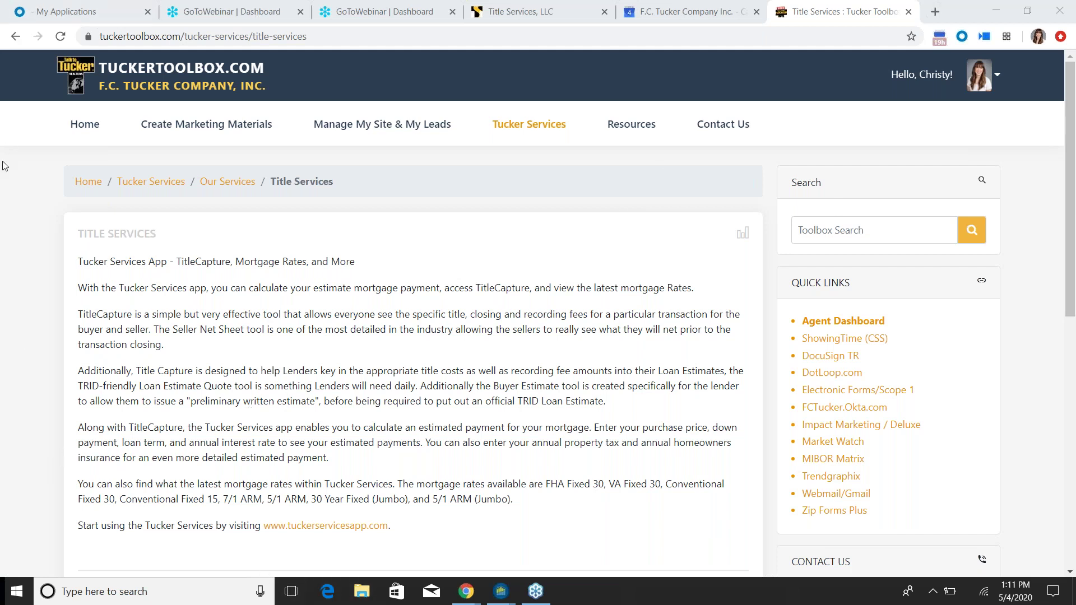
# Step: Search the toolbox for "title" and open the Title Services page to review its Tucker Services app information
pyautogui.click(904, 233)
pyautogui.write('title')
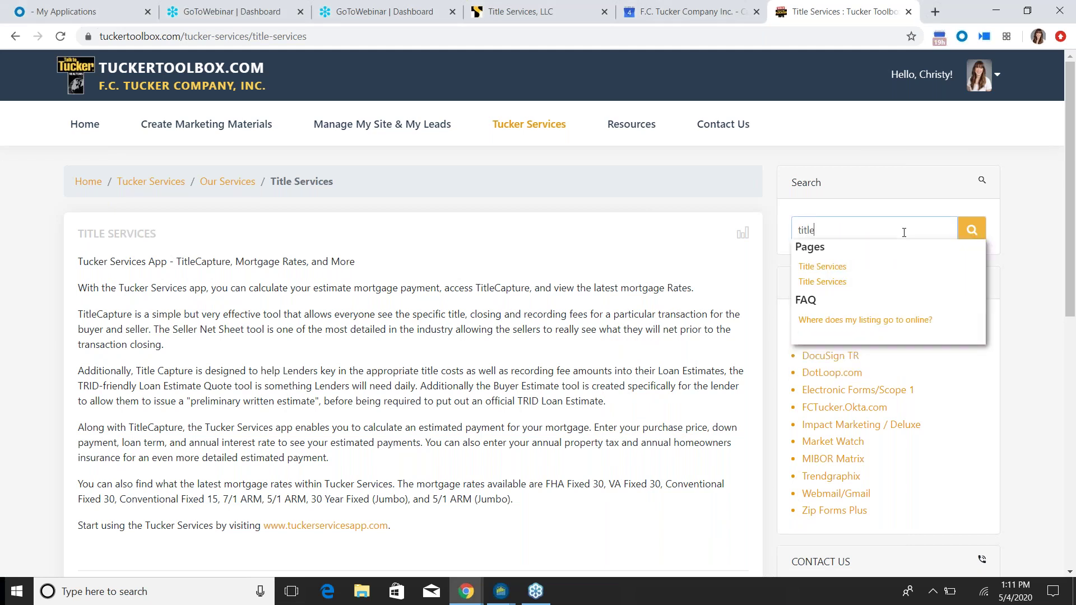
pyautogui.click(830, 267)
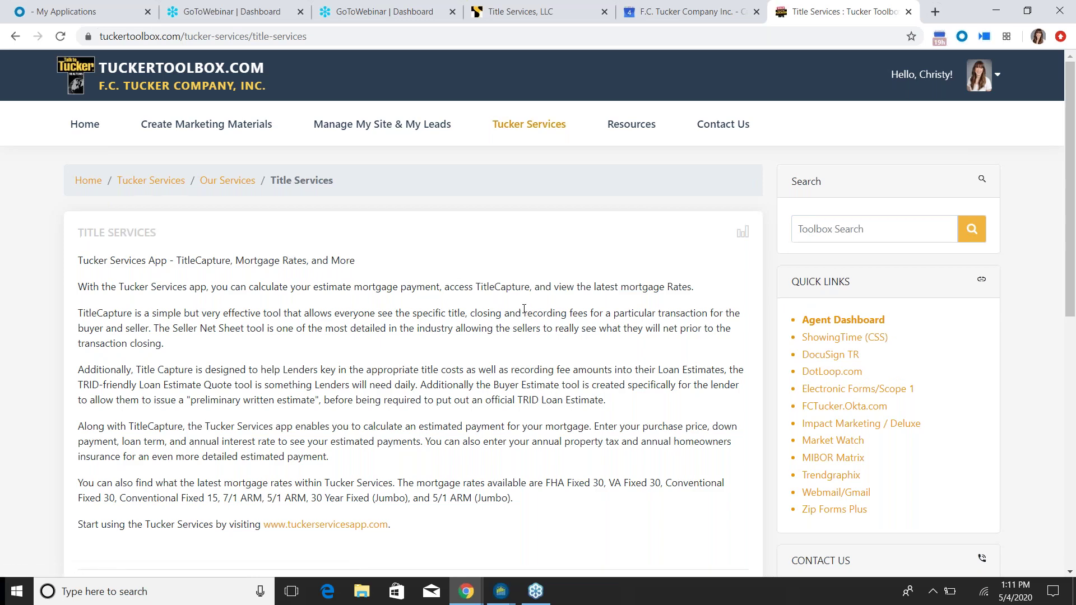
pyautogui.scroll(-3, 394, 334)
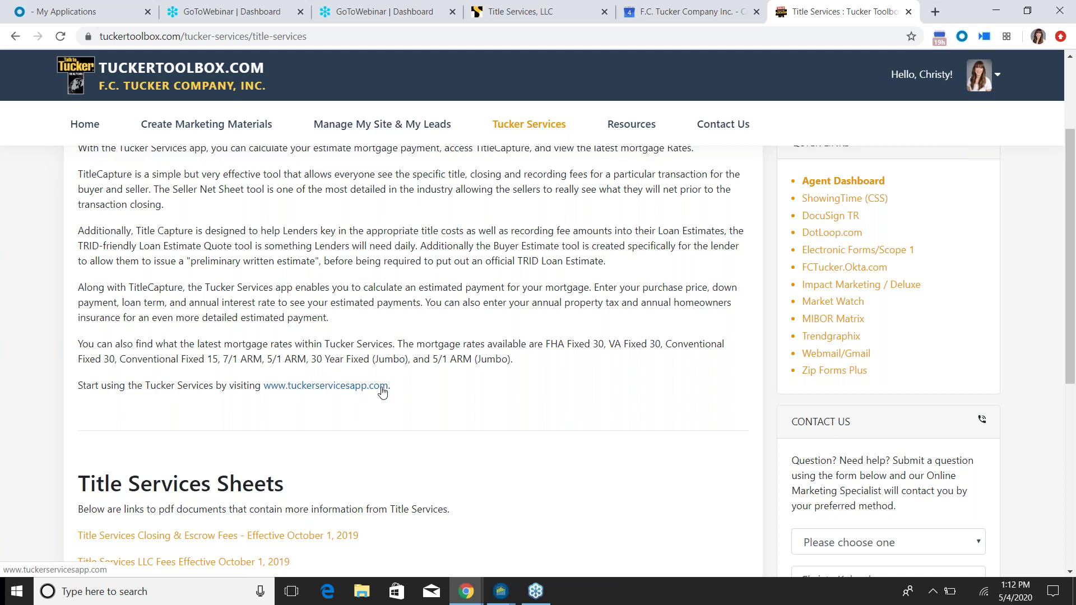
pyautogui.click(1067, 48)
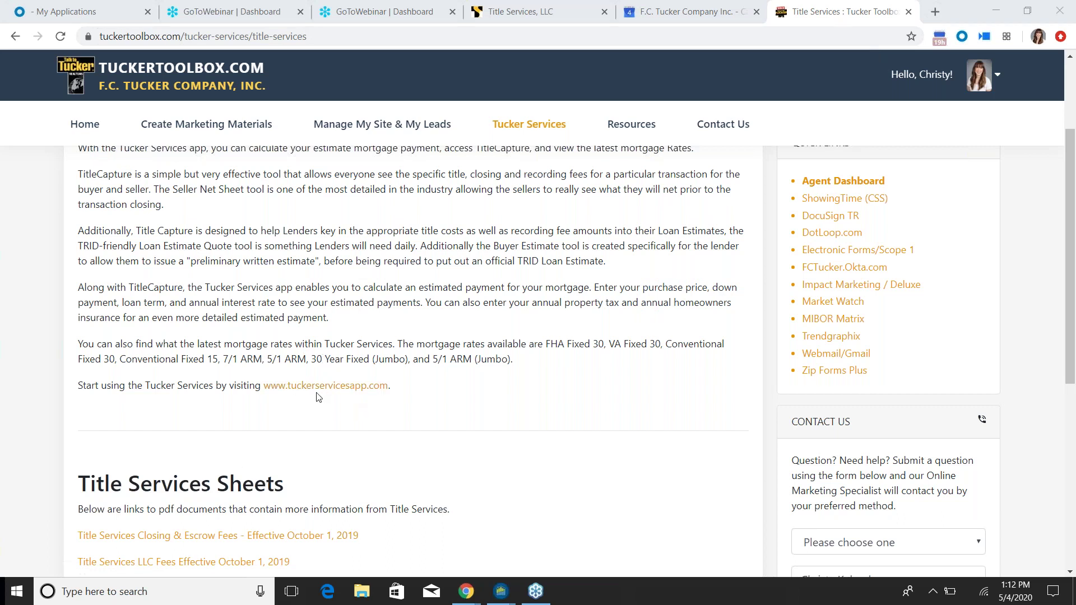
# Step: Switch to the Title Services, LLC site and open a new Seller Net Sheet
pyautogui.click(514, 13)
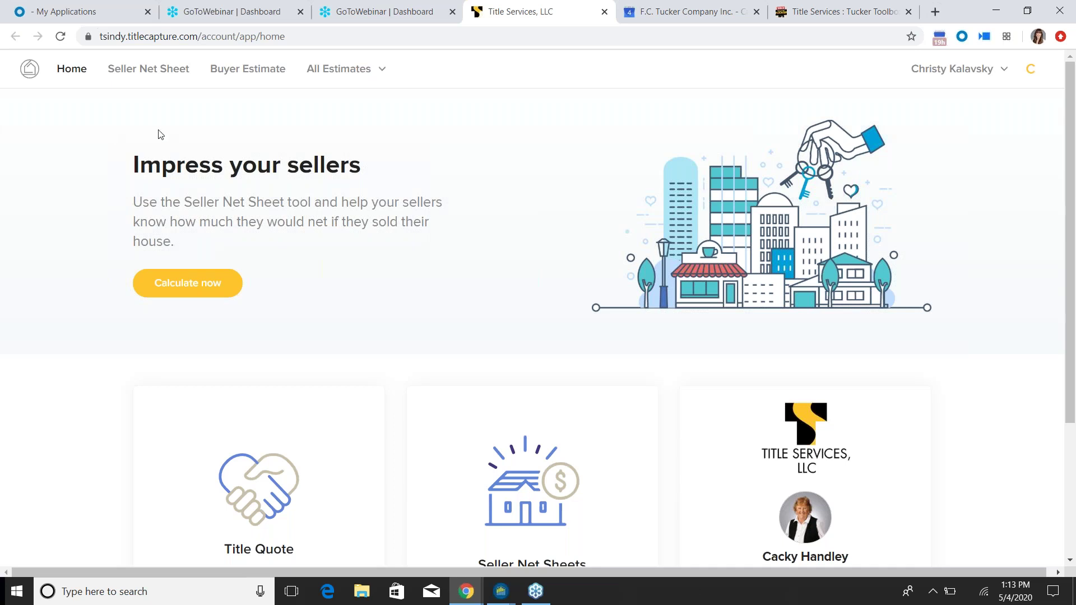
pyautogui.click(134, 73)
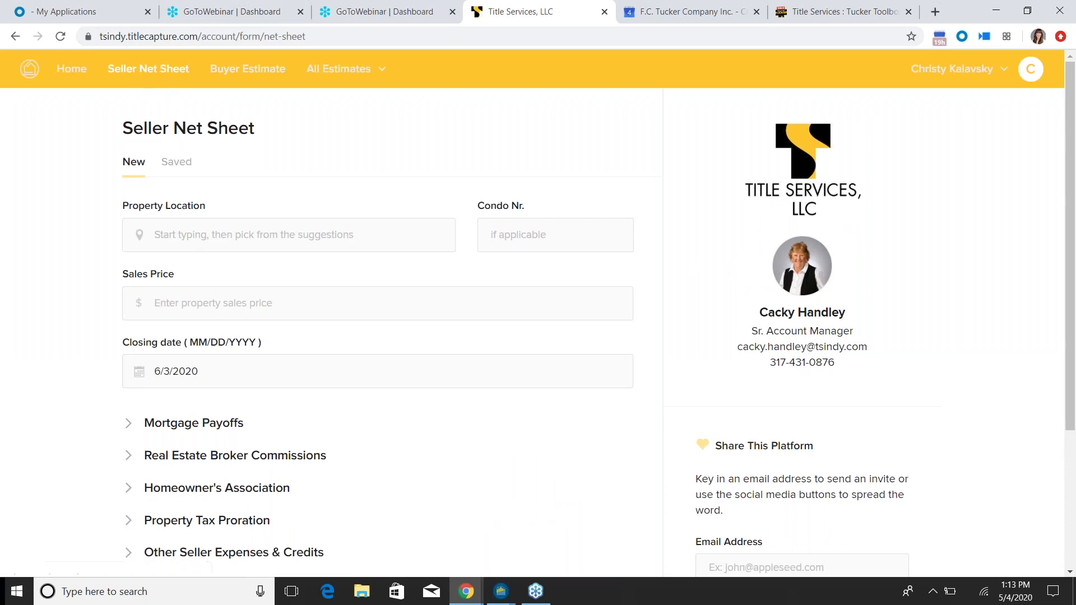
pyautogui.scroll(-2, 264, 336)
pyautogui.scroll(2, 459, 296)
# Step: Fill in the property location with the property's street address and accept the matching suggestion
pyautogui.write('123 Ma')
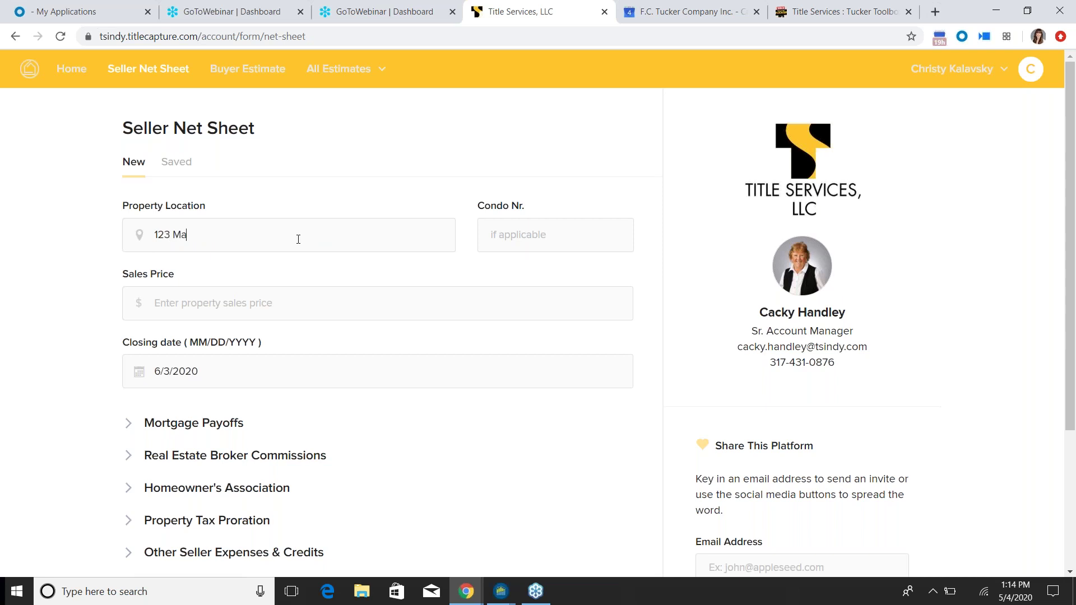
pyautogui.write('in St')
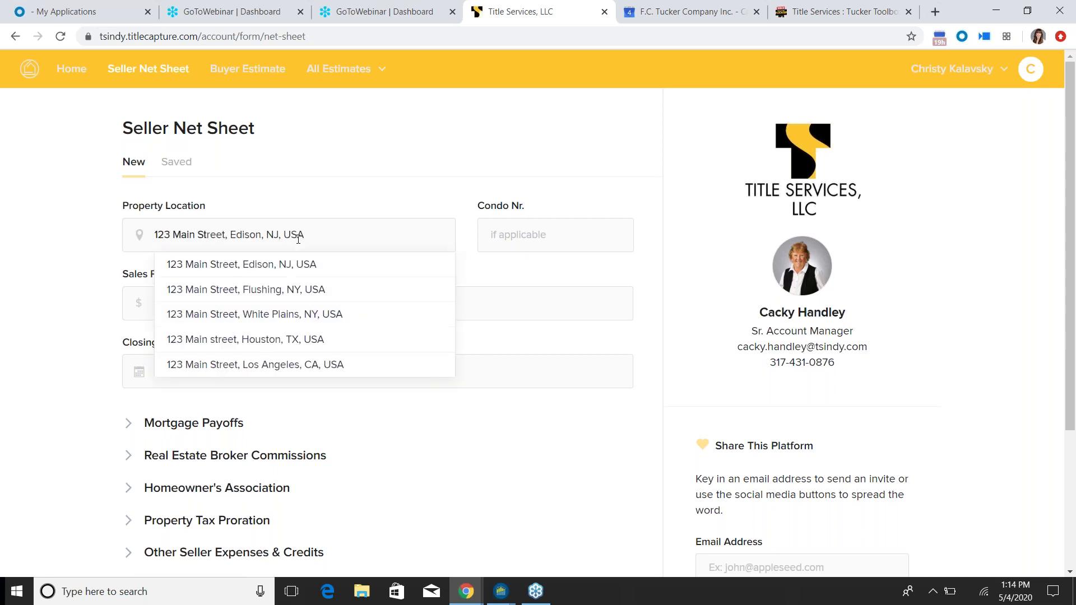
pyautogui.write('reet, C')
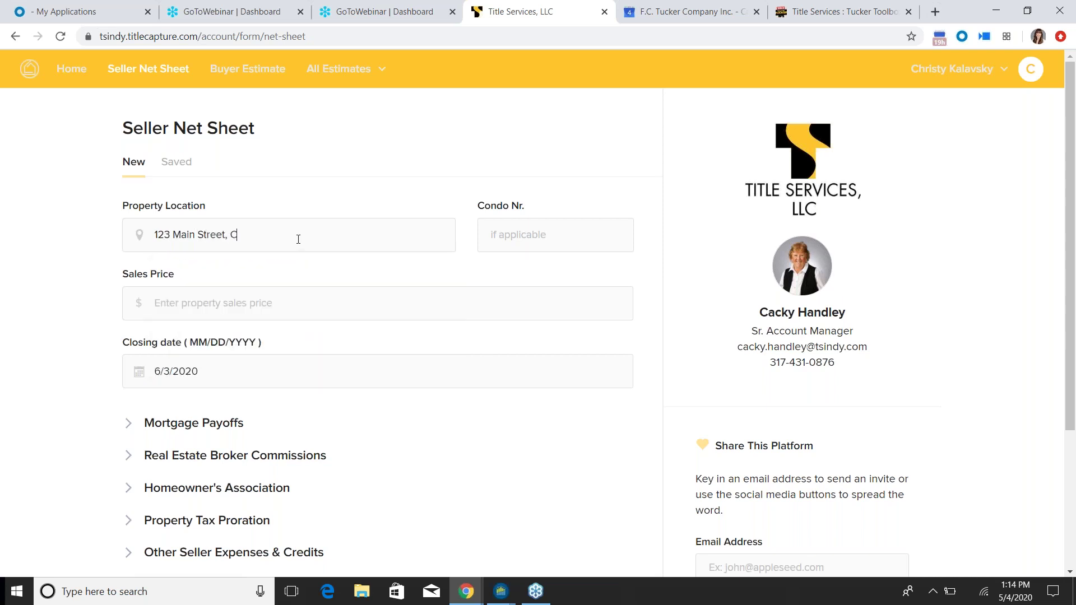
pyautogui.write('armel, IN, USA')
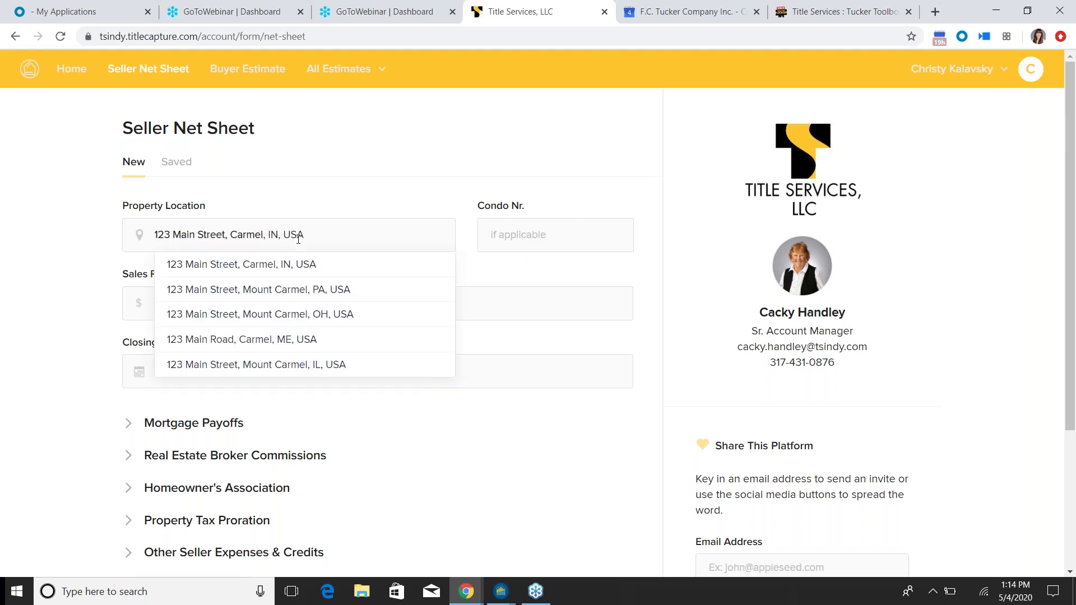
pyautogui.click(300, 270)
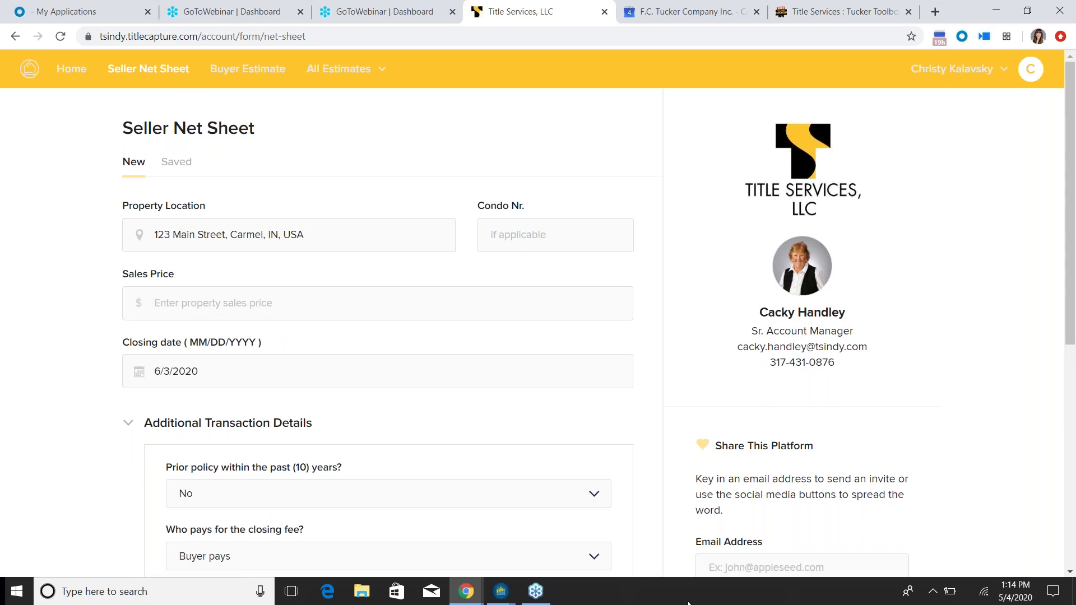
# Step: Set the sales price to $250,000 and the closing date to 06/26/2020
pyautogui.write('2')
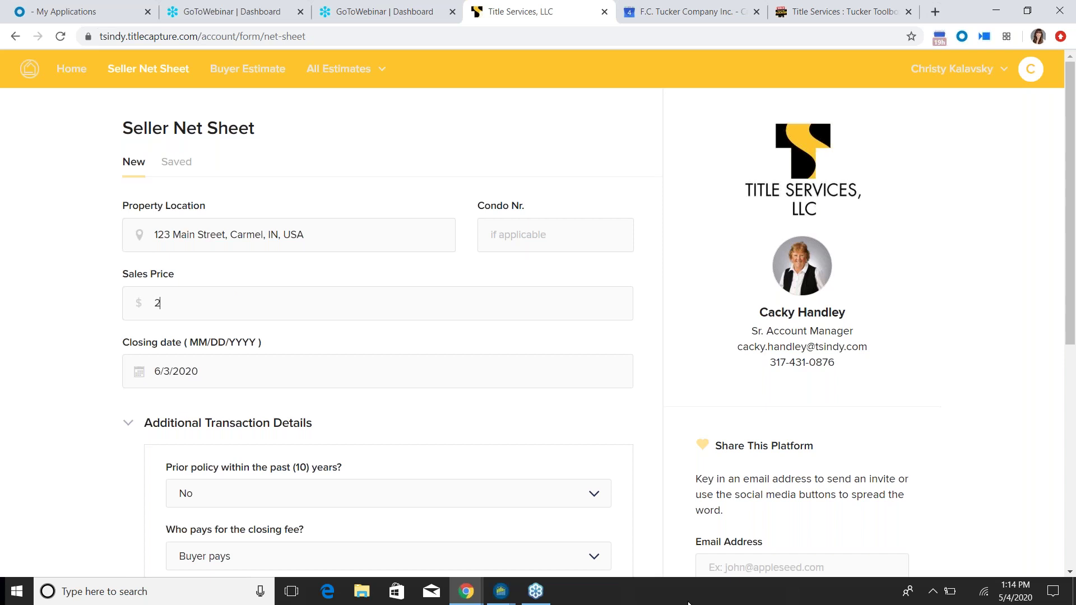
pyautogui.write('50,000')
pyautogui.click(185, 372)
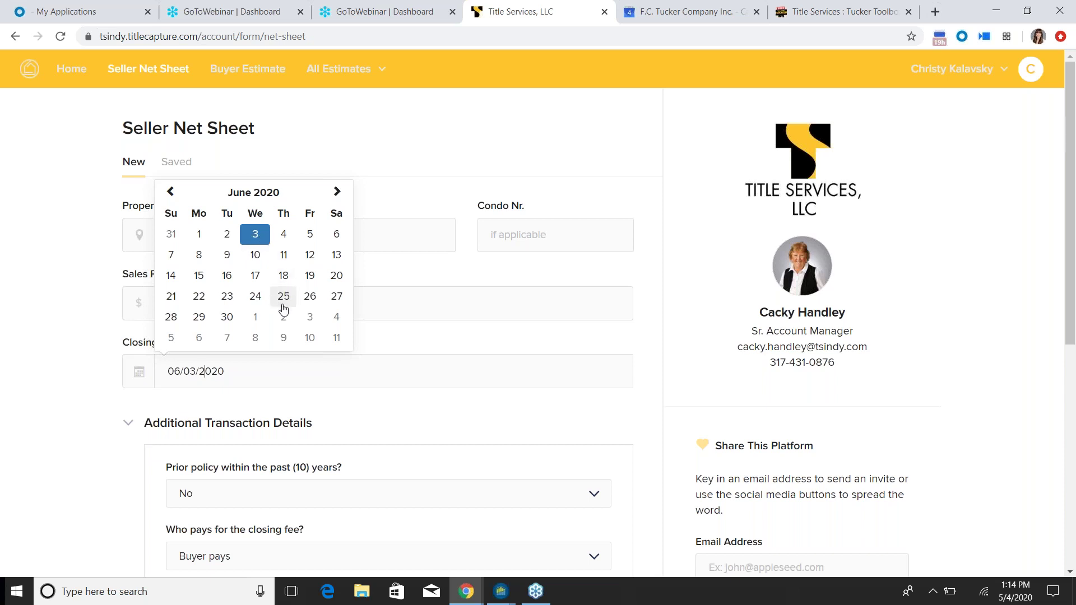
pyautogui.click(310, 296)
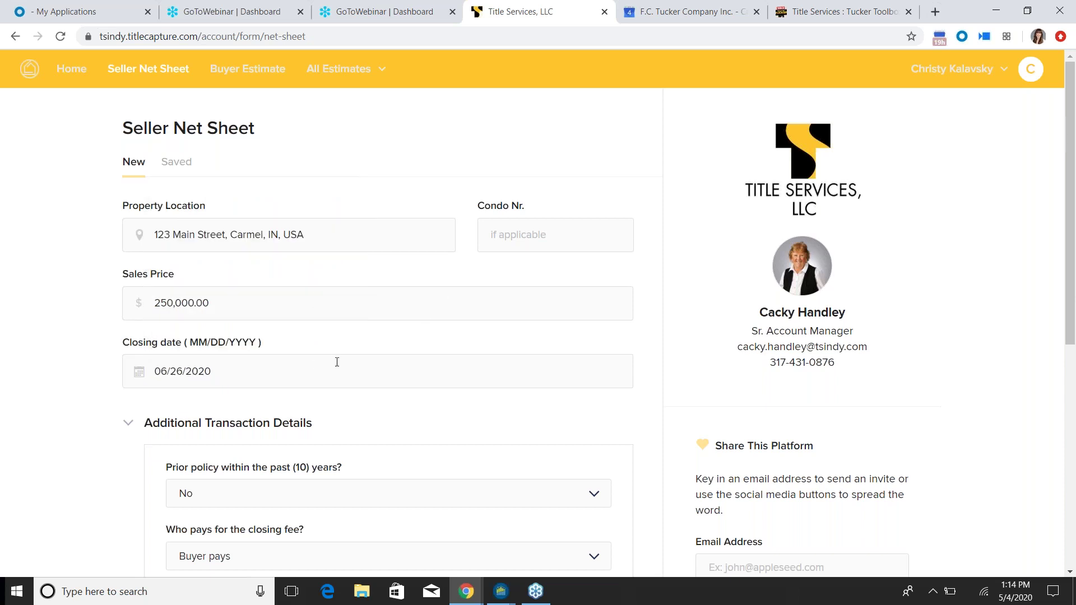
# Step: Set who pays for the closing fee to 50/50 Split in the additional transaction details
pyautogui.scroll(-1, 338, 361)
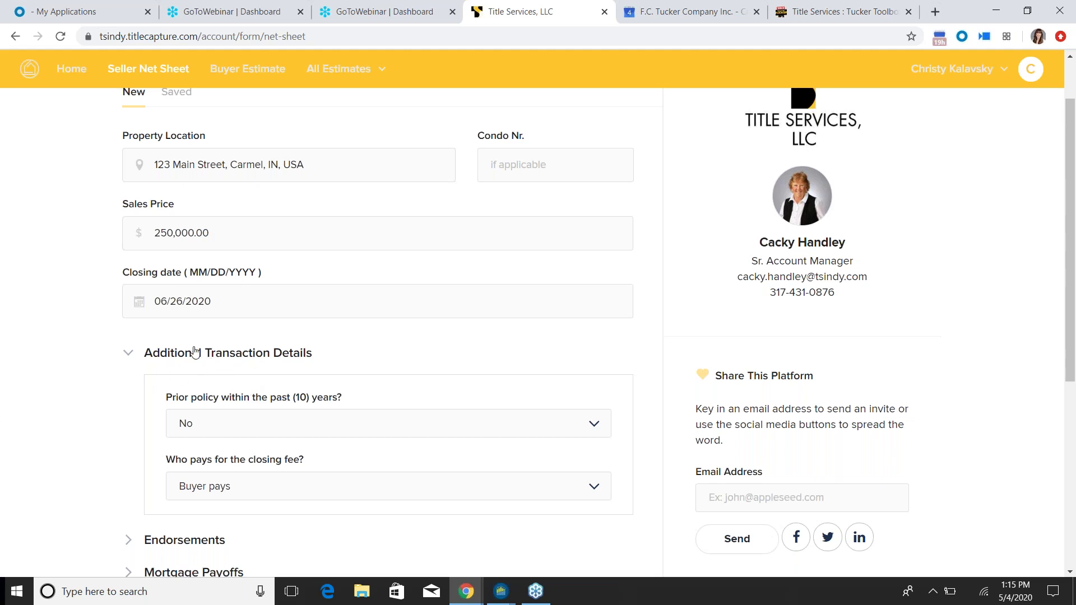
pyautogui.scroll(-1, 305, 513)
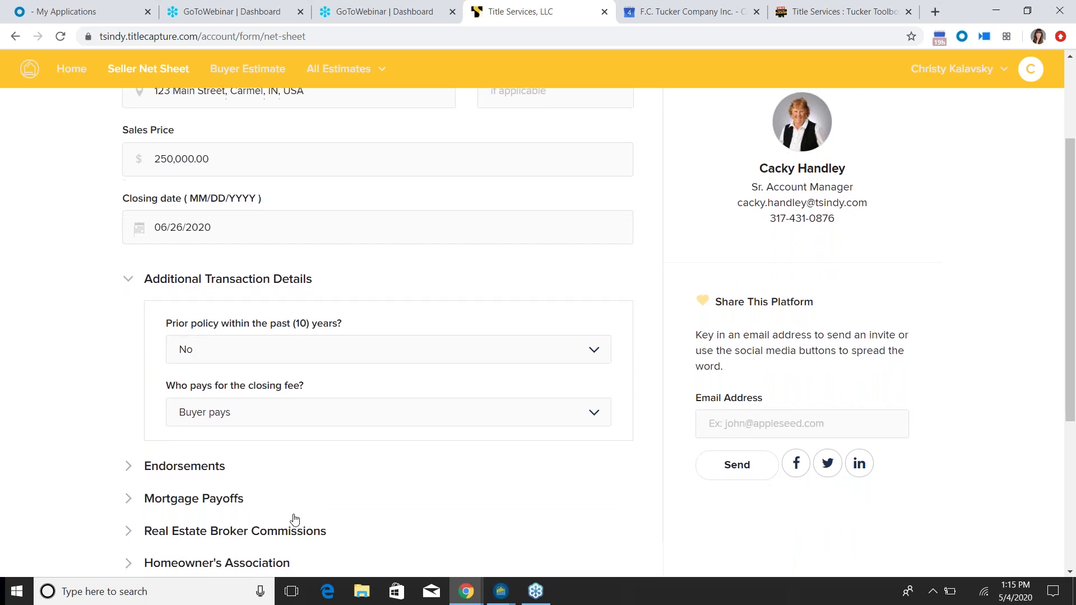
pyautogui.scroll(-1, 294, 520)
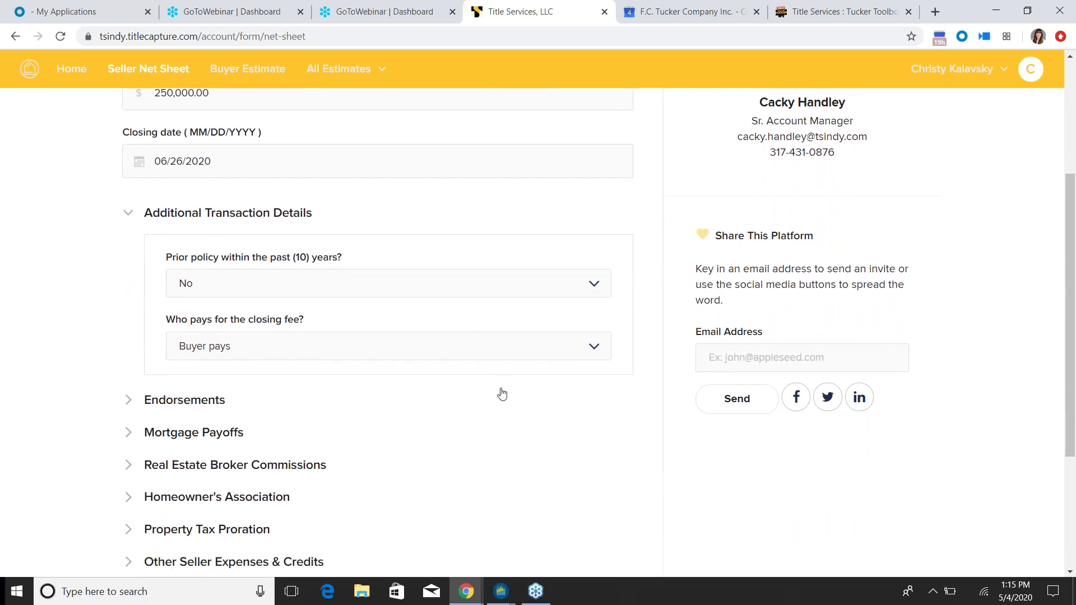
pyautogui.click(311, 356)
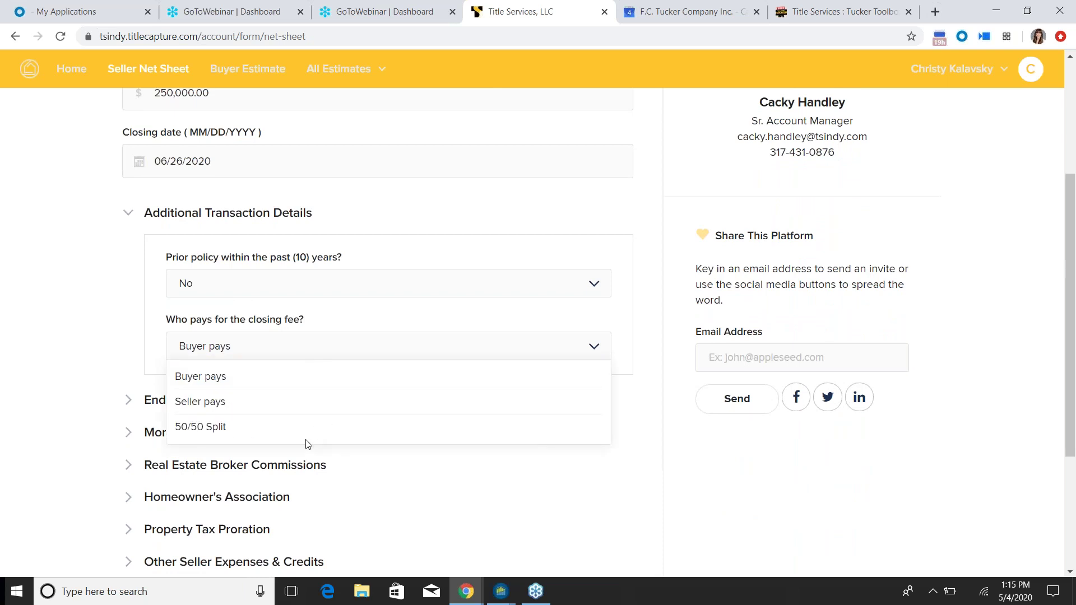
pyautogui.click(208, 429)
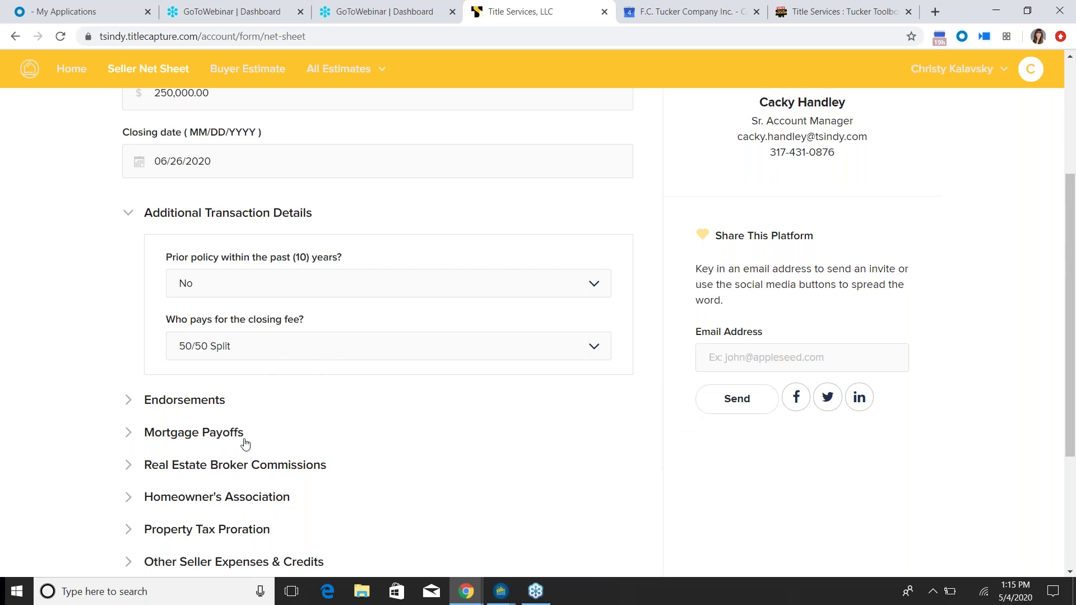
# Step: Enter 1500000.00 as the payoff loan amount under Mortgage Payoffs
pyautogui.scroll(-2, 267, 447)
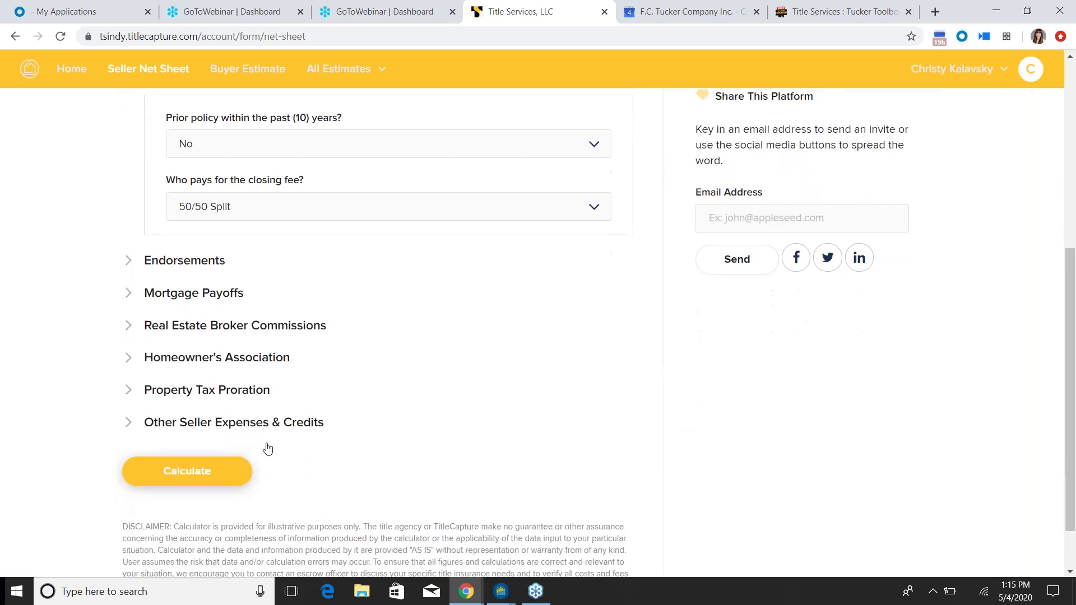
pyautogui.click(130, 293)
pyautogui.scroll(1, 319, 343)
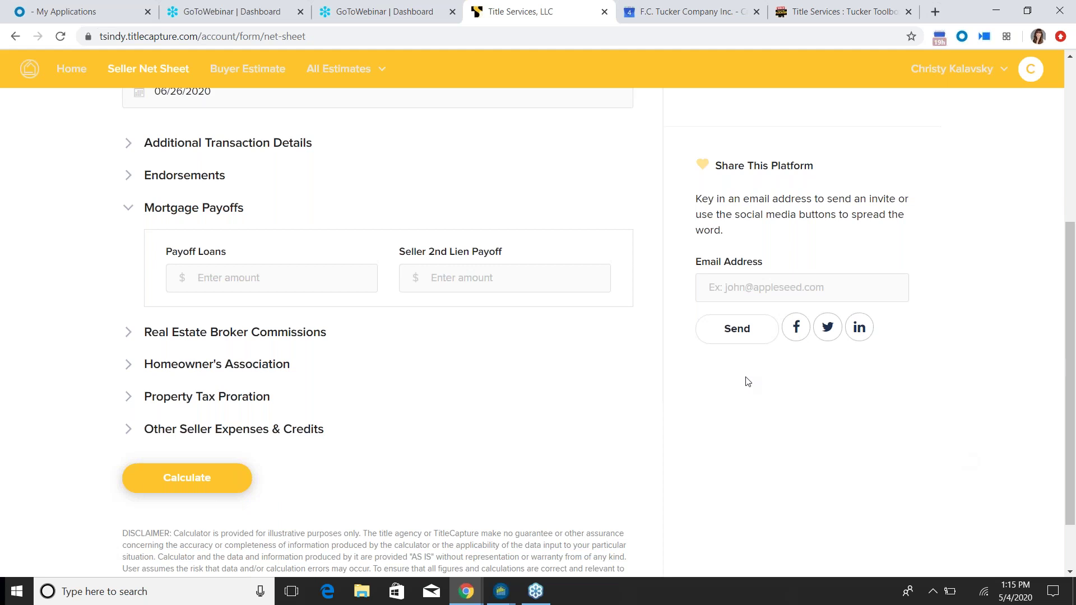
pyautogui.write('1500000.00')
# Step: Set the listing and buyer's broker commissions to 3.5% each and the transaction fee to $225 under Real Estate Broker Commissions
pyautogui.click(131, 333)
pyautogui.click(309, 306)
pyautogui.write('3.5')
pyautogui.click(577, 314)
pyautogui.write('3.5')
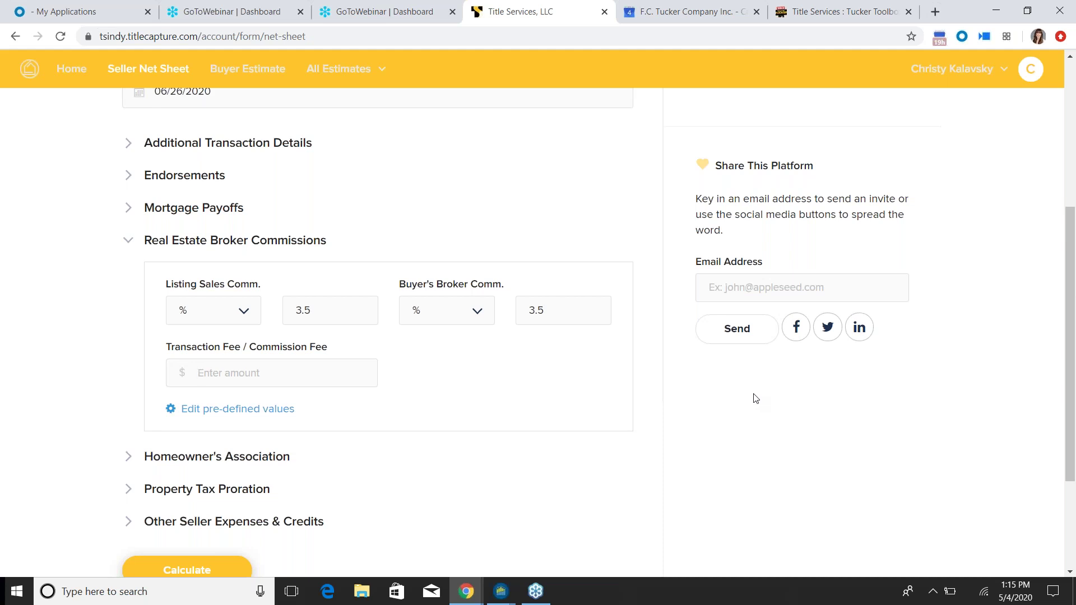
pyautogui.write('225.00')
# Step: Set the homeowner's association dues to Yearly with an amount of $350, and mark the current year's dues as paid by the seller
pyautogui.scroll(-3, 511, 413)
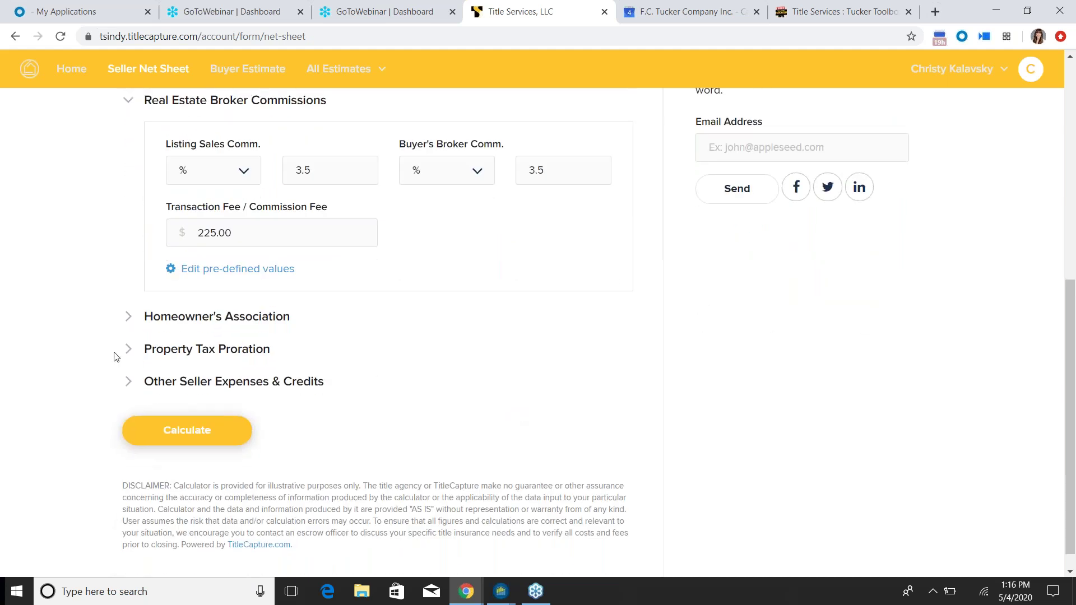
pyautogui.click(133, 314)
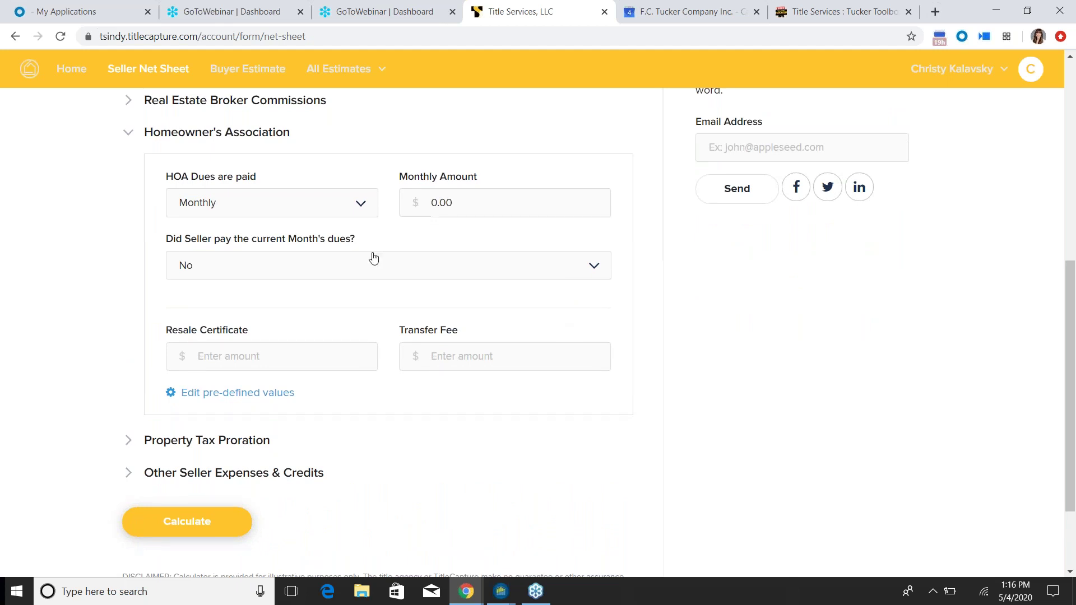
pyautogui.click(345, 210)
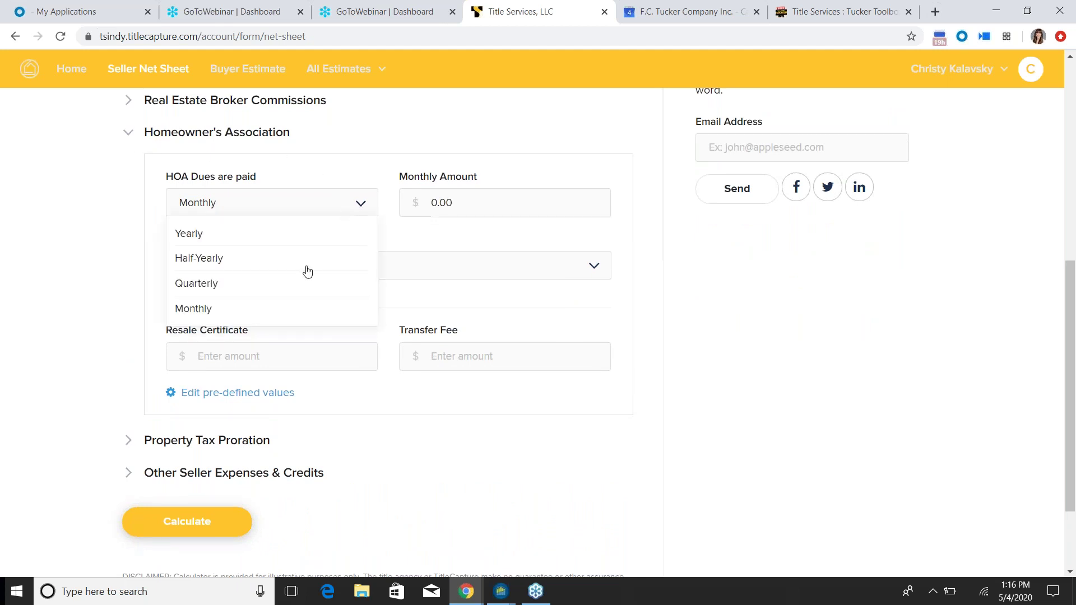
pyautogui.click(270, 235)
pyautogui.click(457, 204)
pyautogui.write('350')
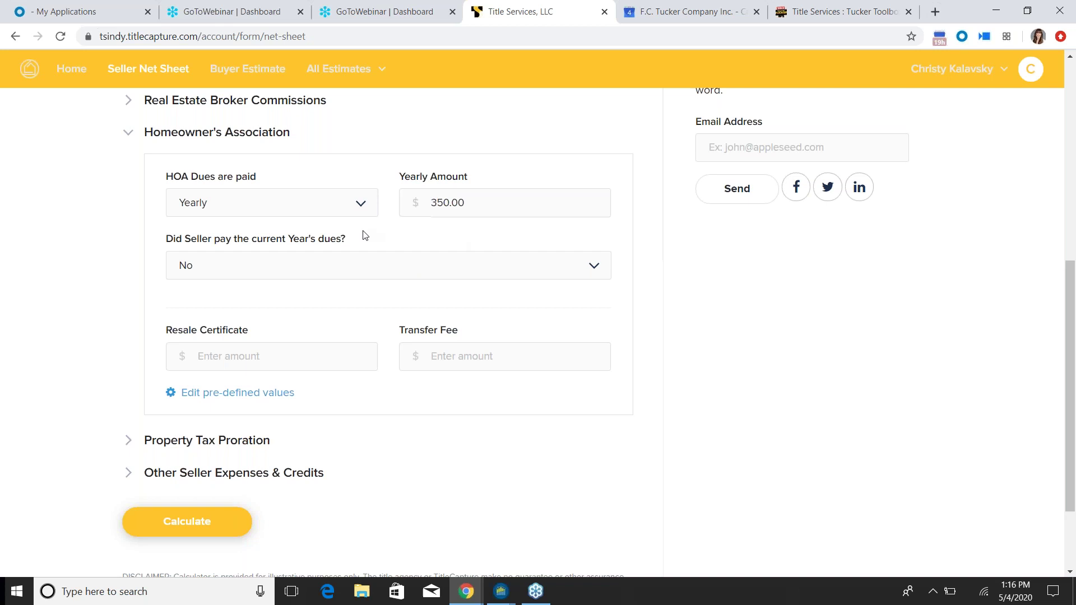
pyautogui.click(259, 275)
pyautogui.click(370, 295)
# Step: Set the annual property taxes to $3,000 and last year's seller-paid taxes to "First half paid only" under Property Tax Proration
pyautogui.scroll(-1, 469, 460)
pyautogui.scroll(-2, 469, 460)
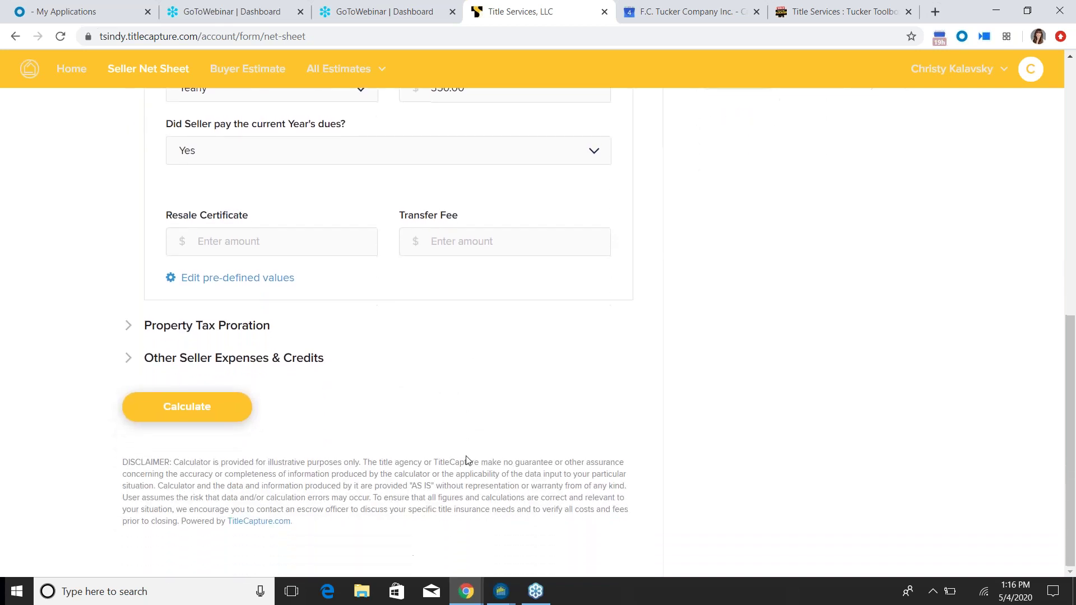
pyautogui.click(128, 325)
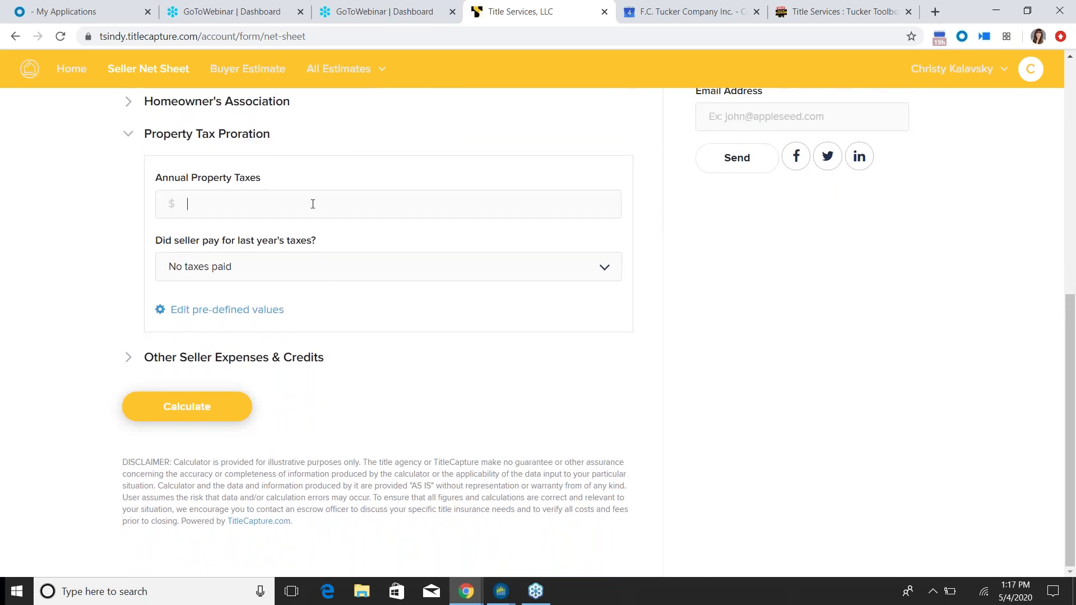
pyautogui.write('3000')
pyautogui.click(395, 272)
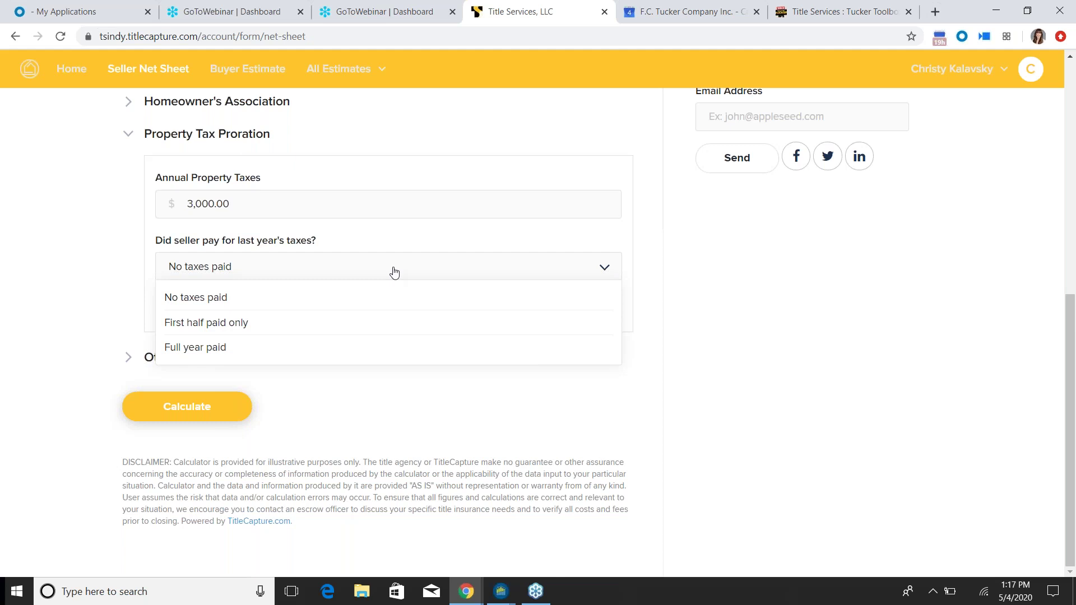
pyautogui.click(245, 325)
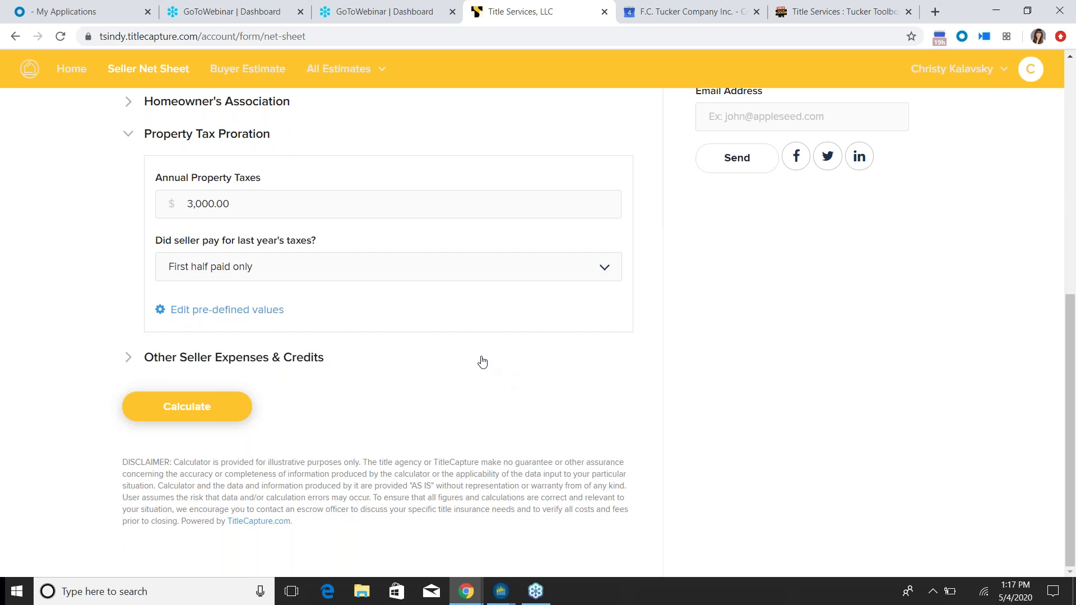
pyautogui.click(435, 274)
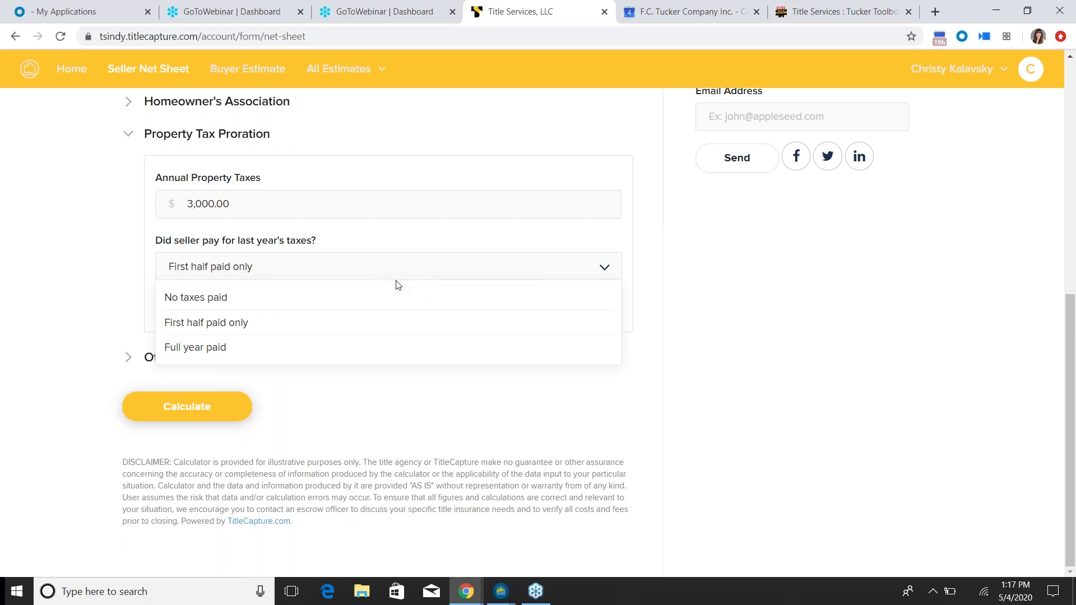
pyautogui.click(663, 357)
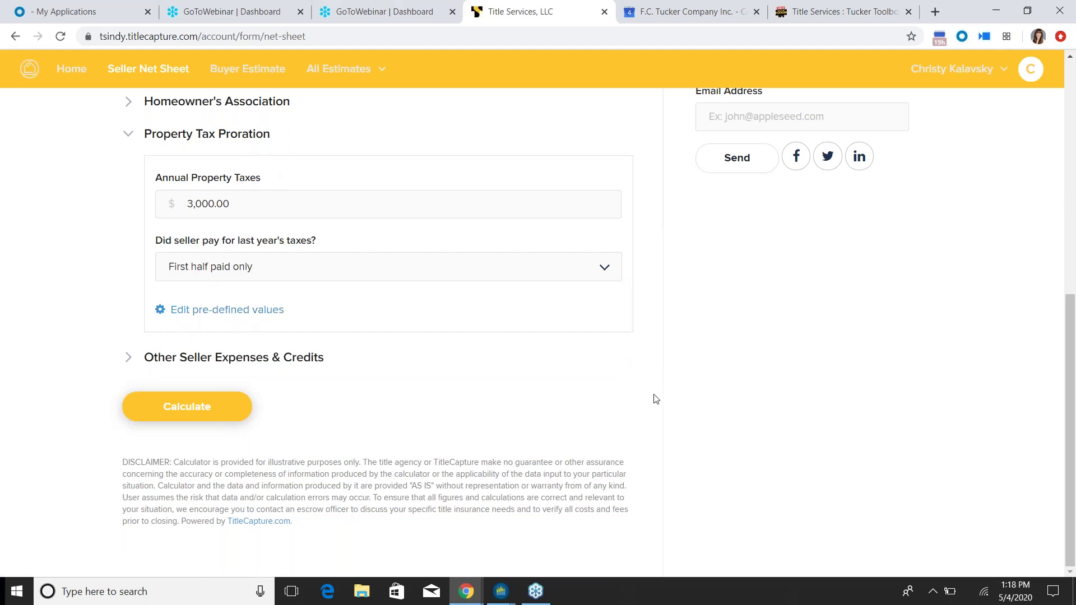
# Step: Enter an expense named "lender closing fees" with an amount of $2,000 under Other Seller Expenses & Credits
pyautogui.click(128, 359)
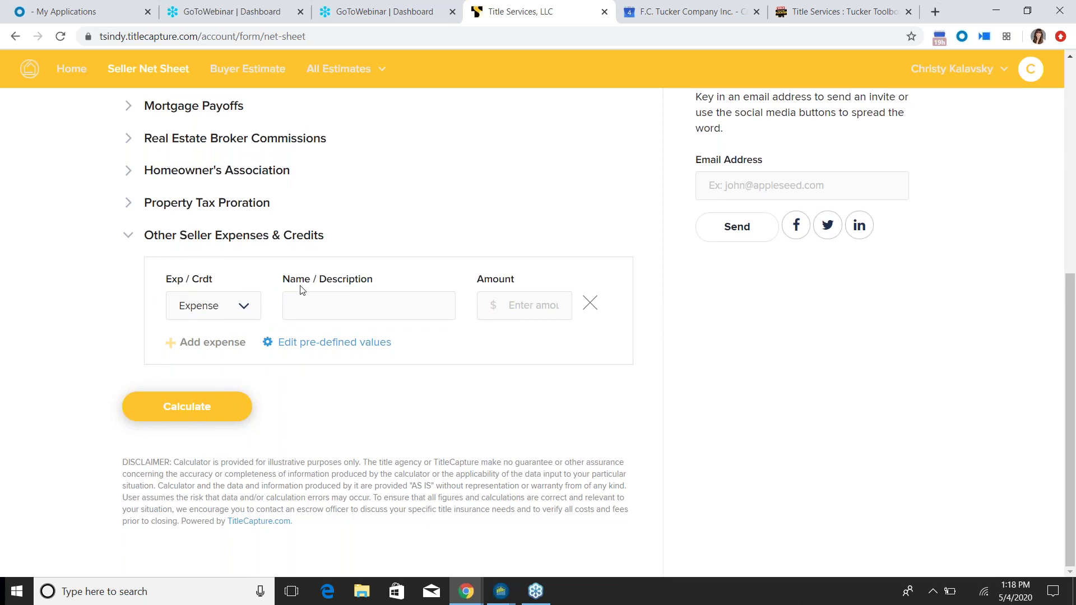
pyautogui.click(249, 317)
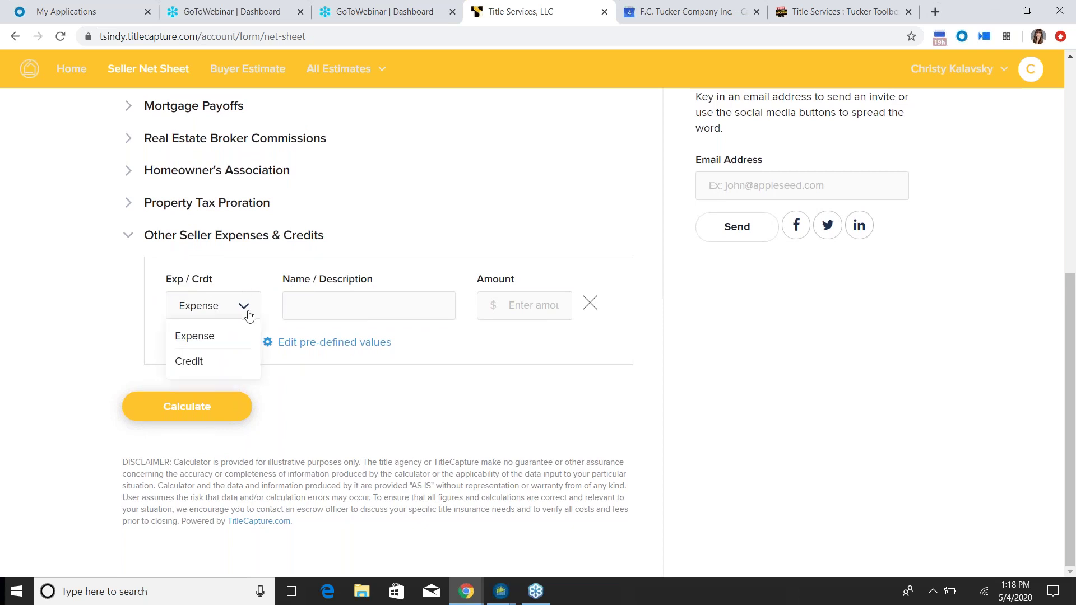
pyautogui.click(305, 311)
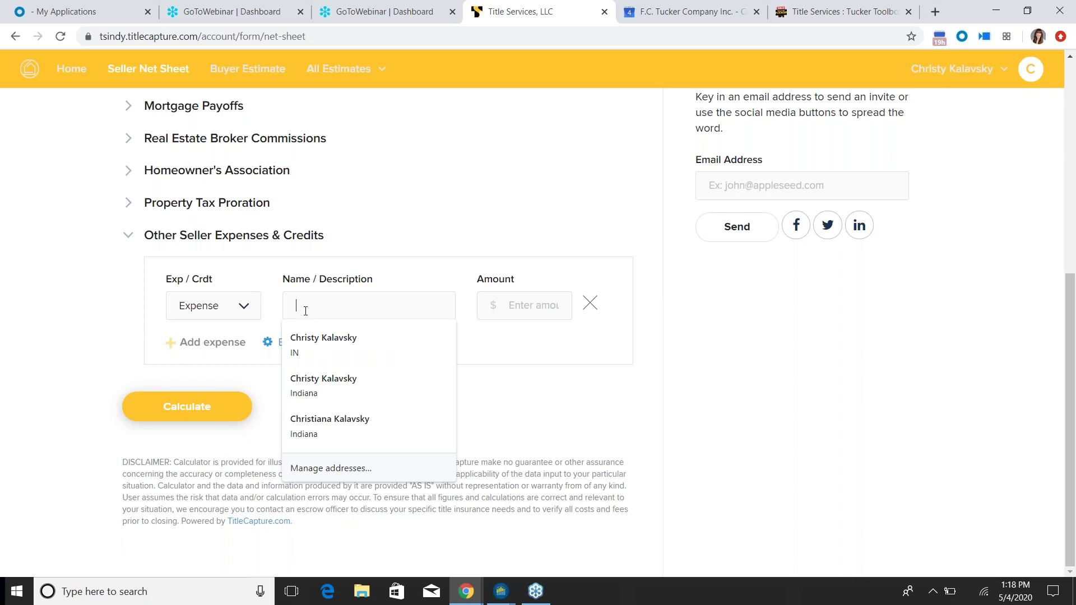
pyautogui.write('lender closing fees')
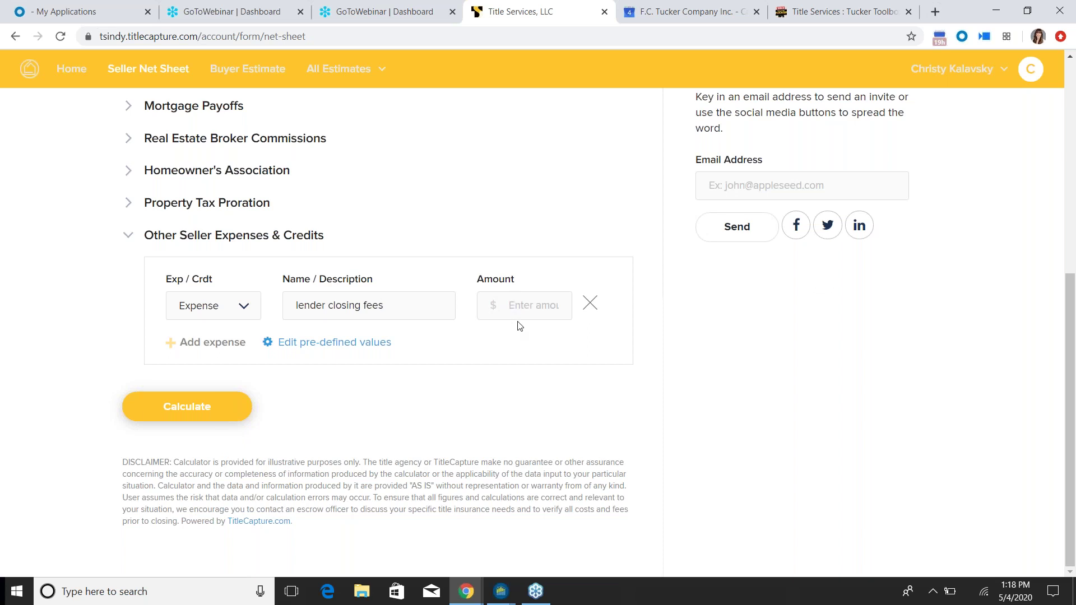
pyautogui.write('2000')
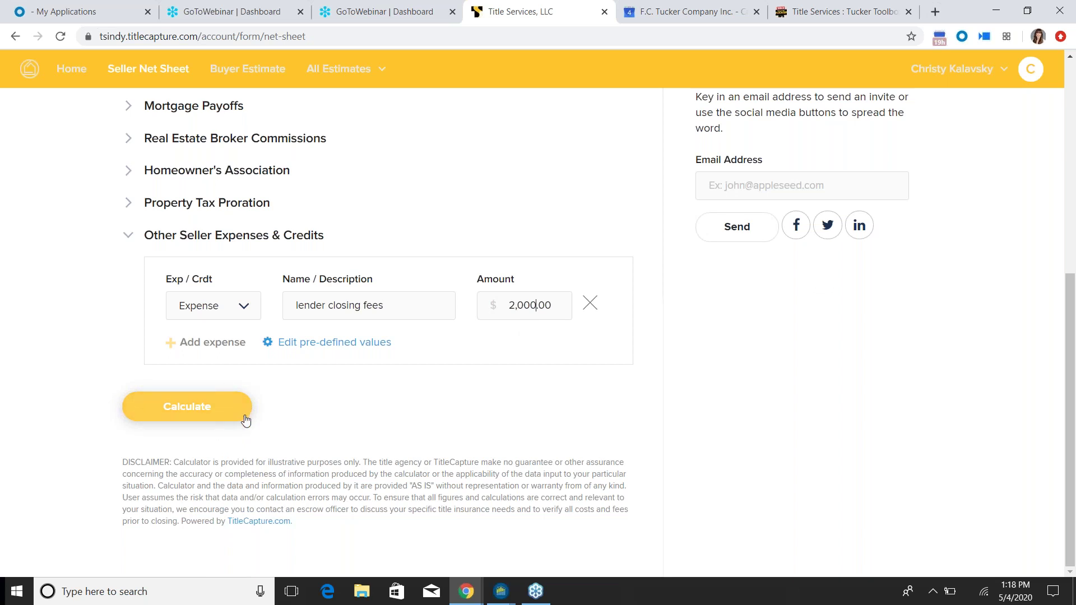
# Step: Add a second seller expense named "home warranty" with an amount of $550
pyautogui.click(172, 349)
pyautogui.click(325, 299)
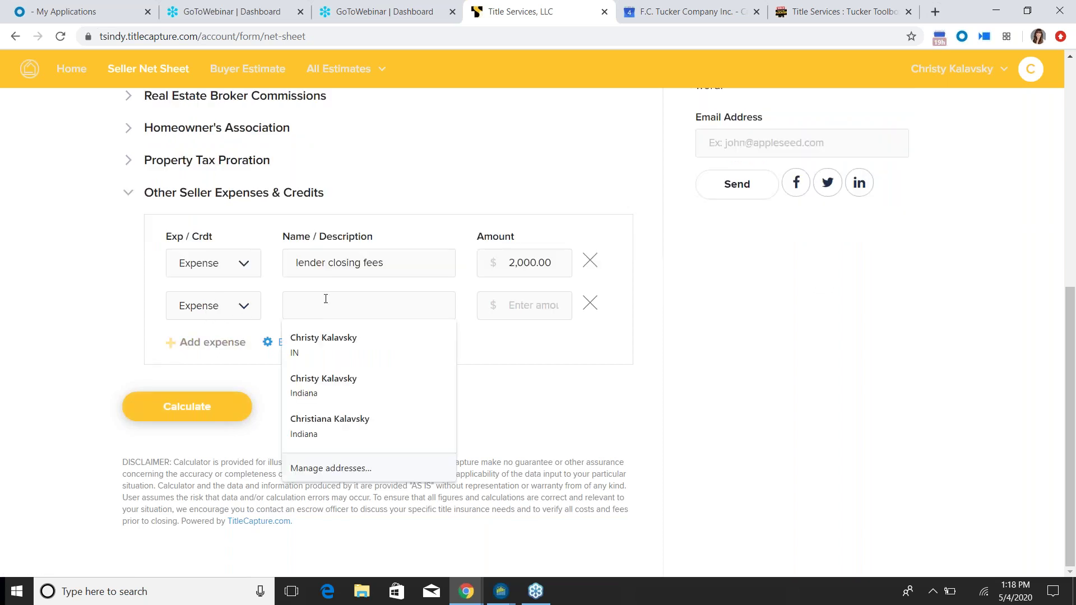
pyautogui.write('home warr')
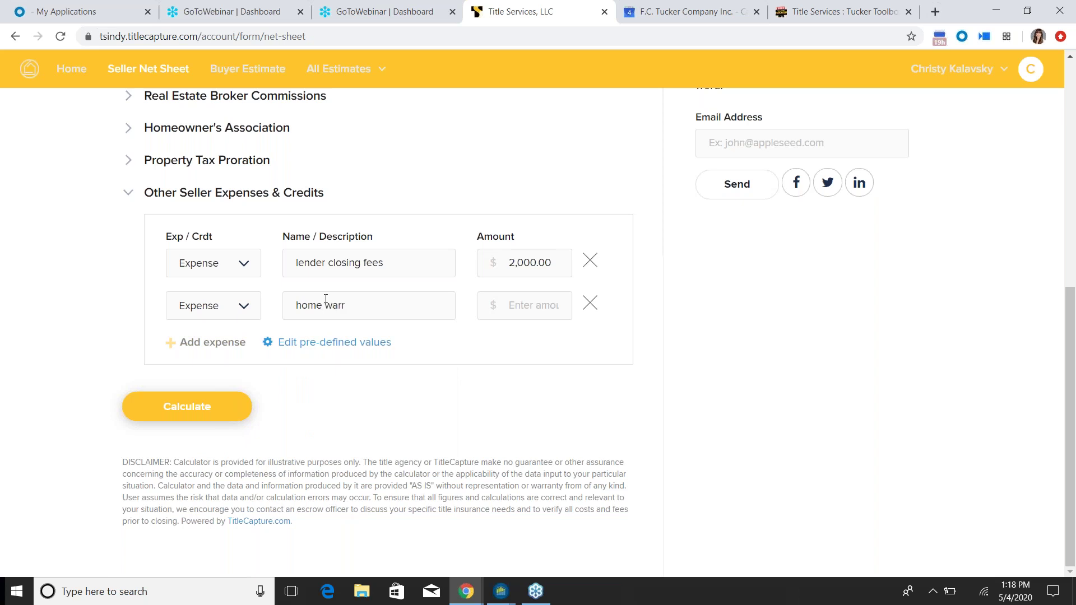
pyautogui.write('natnty')
pyautogui.write('550')
# Step: Add a third seller expense named "repairs" with an amount of $2,500
pyautogui.click(207, 345)
pyautogui.click(295, 306)
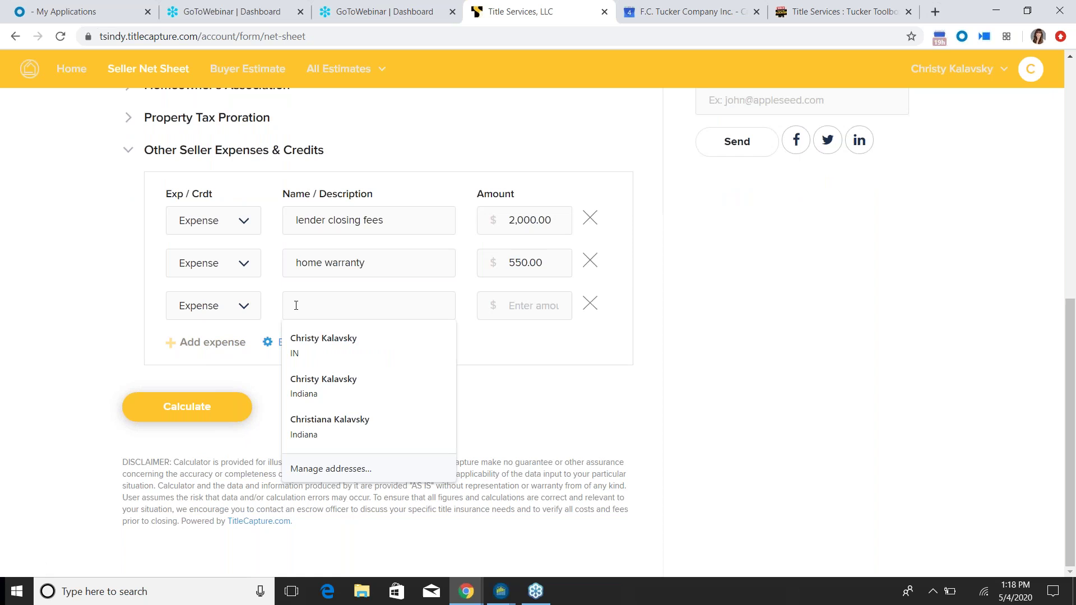
pyautogui.write('repairs')
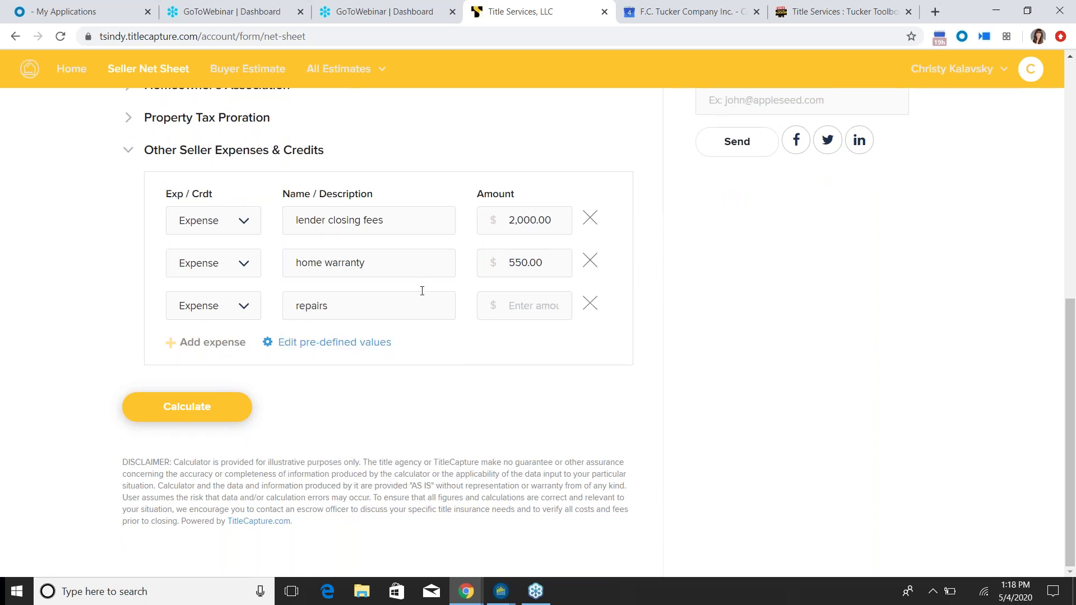
pyautogui.scroll(10, 559, 323)
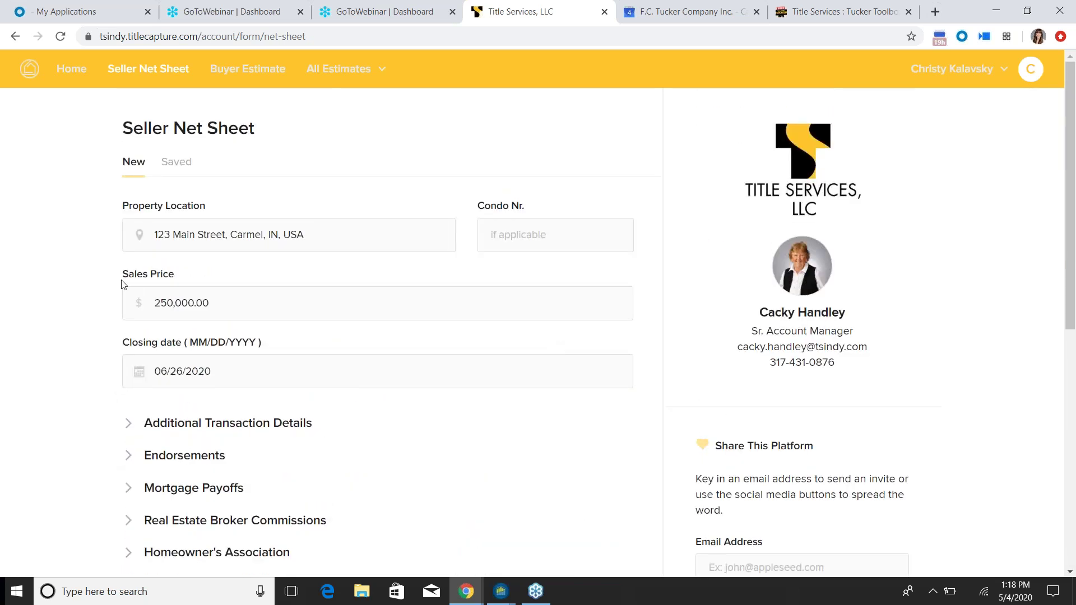
pyautogui.scroll(-8, 282, 518)
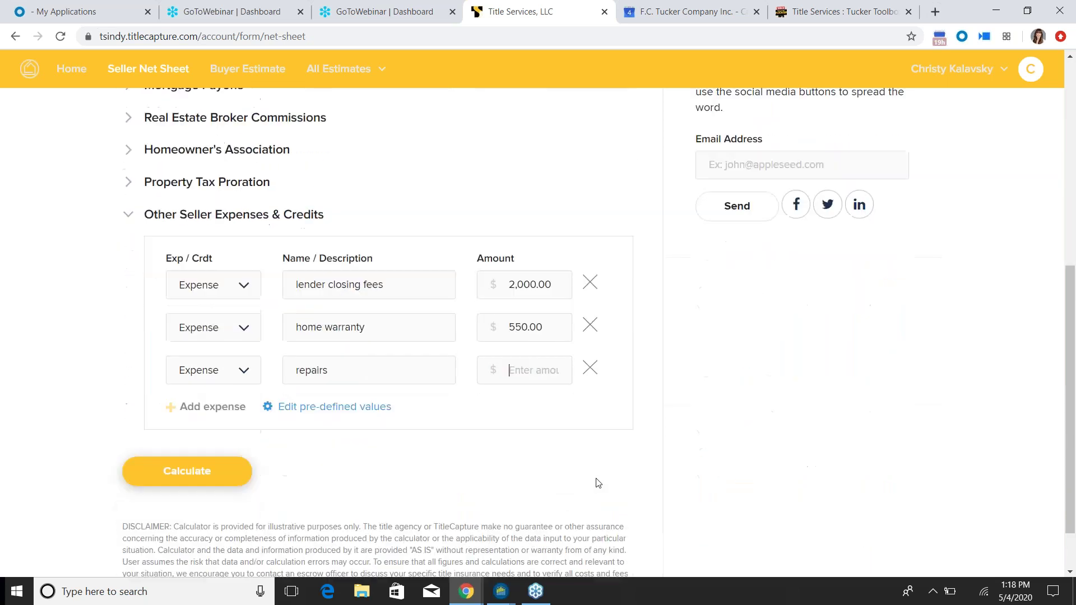
pyautogui.write('25,000')
pyautogui.press('BackSpace')
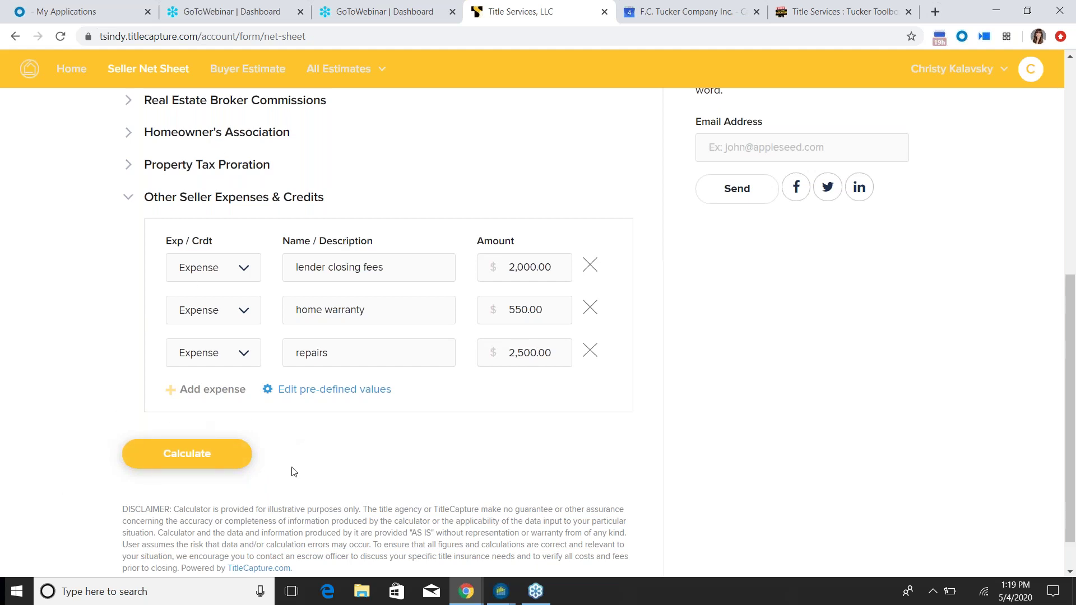
# Step: Calculate the seller net sheet and review its itemized settlement charges and mortgage payoffs
pyautogui.scroll(1, 375, 435)
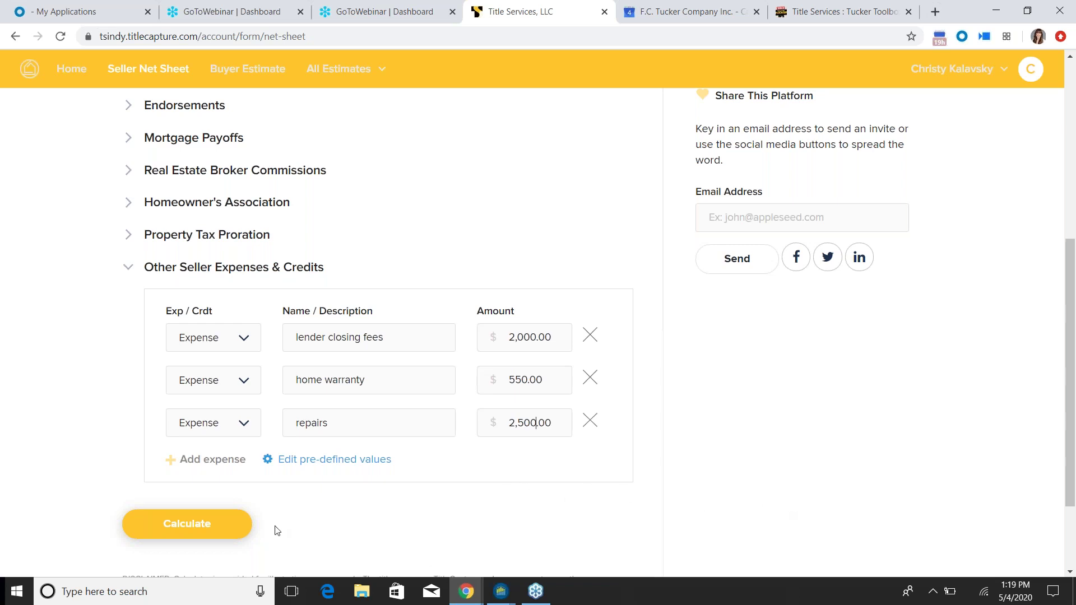
pyautogui.click(185, 532)
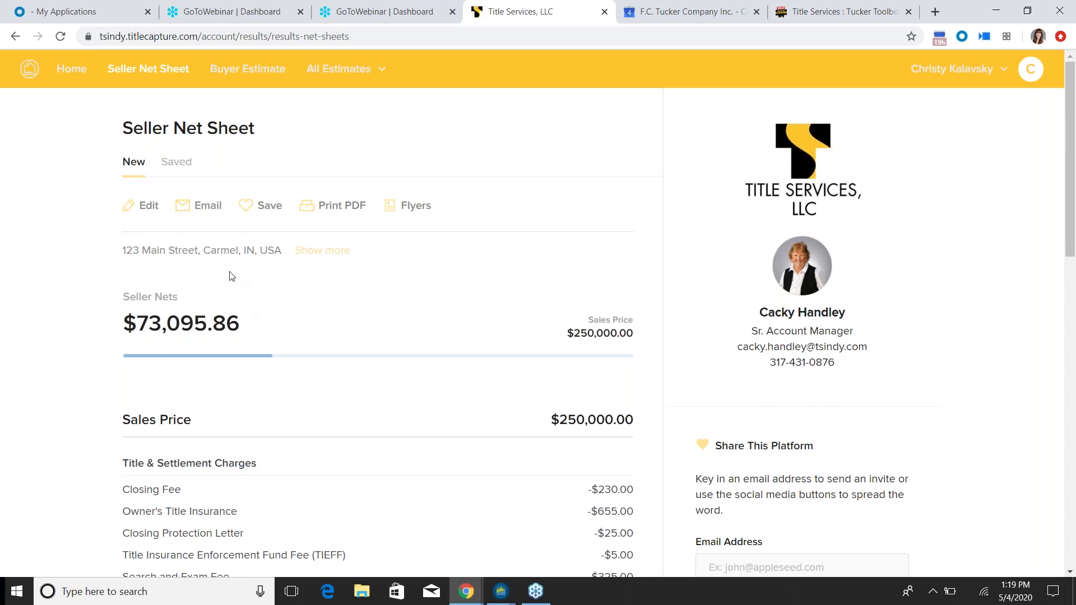
pyautogui.scroll(-1, 233, 276)
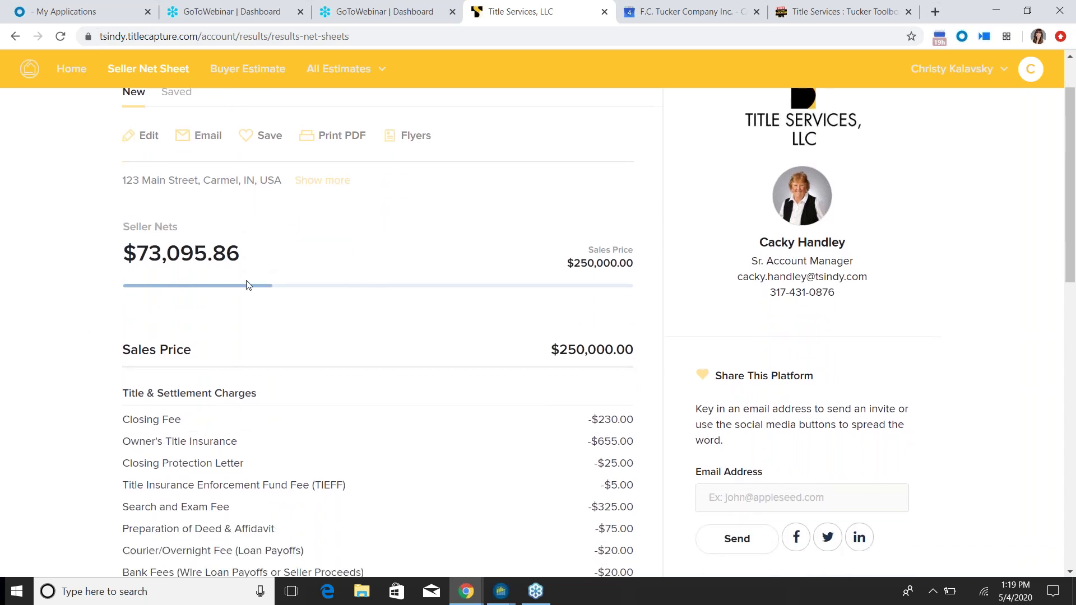
pyautogui.scroll(-2, 392, 246)
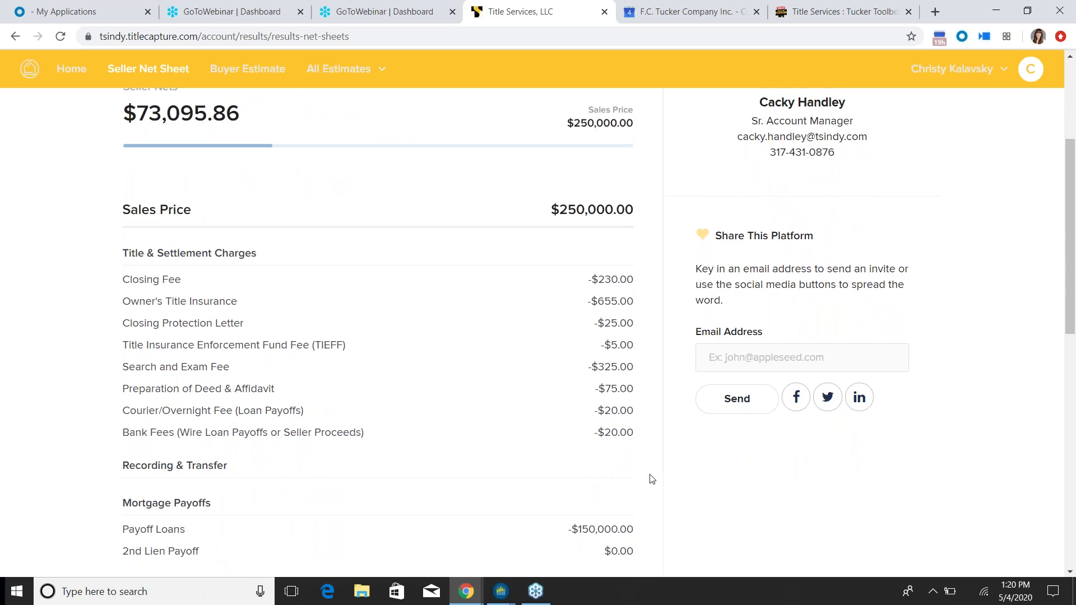
pyautogui.scroll(-1, 398, 407)
pyautogui.scroll(-3, 397, 406)
pyautogui.scroll(7, 407, 403)
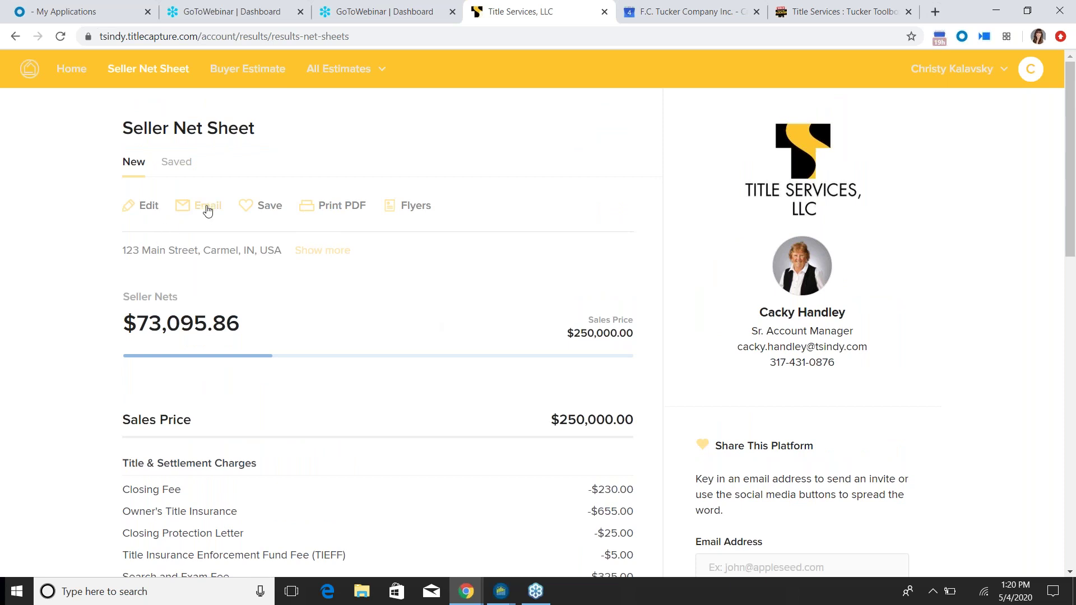
# Step: Save the estimate under the seller's surname followed by "Net Sheet TEST 05/04/2020"
pyautogui.click(268, 211)
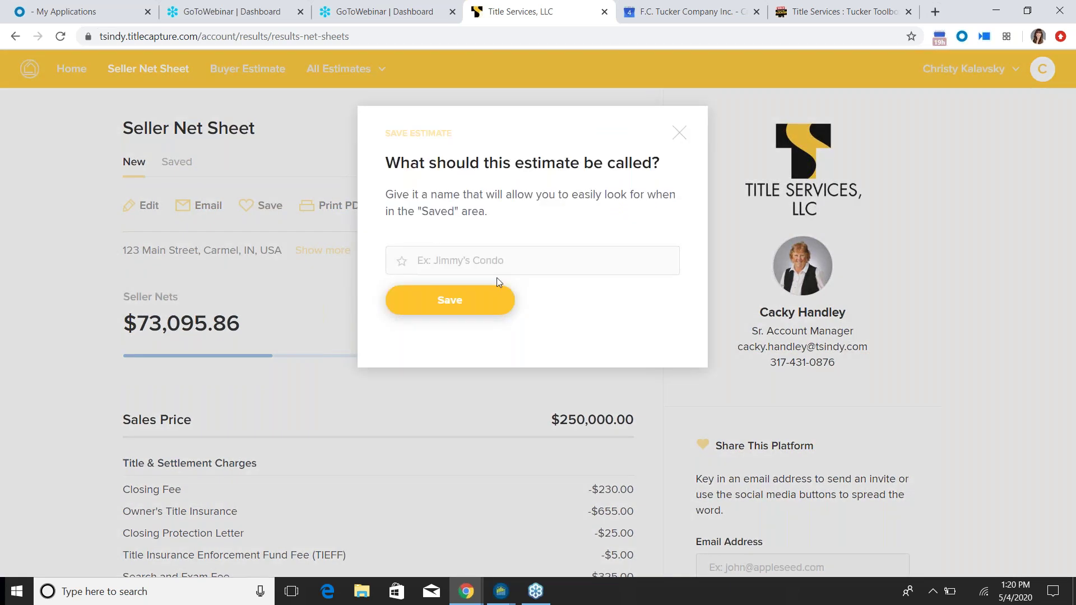
pyautogui.write('Smith Net Sheet TEST')
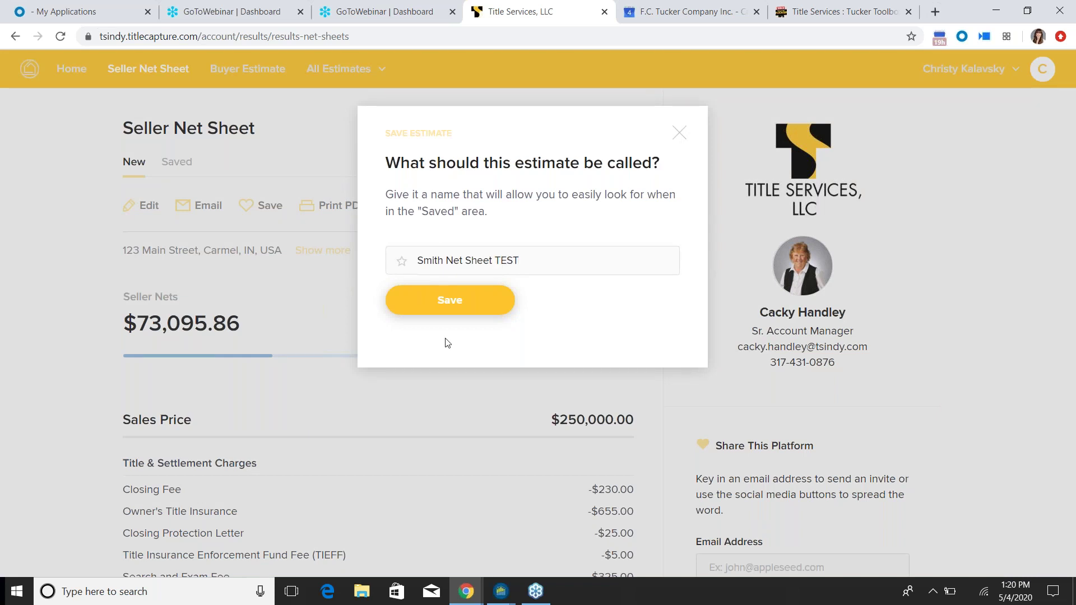
pyautogui.write(' 05/04/2020')
pyautogui.click(458, 298)
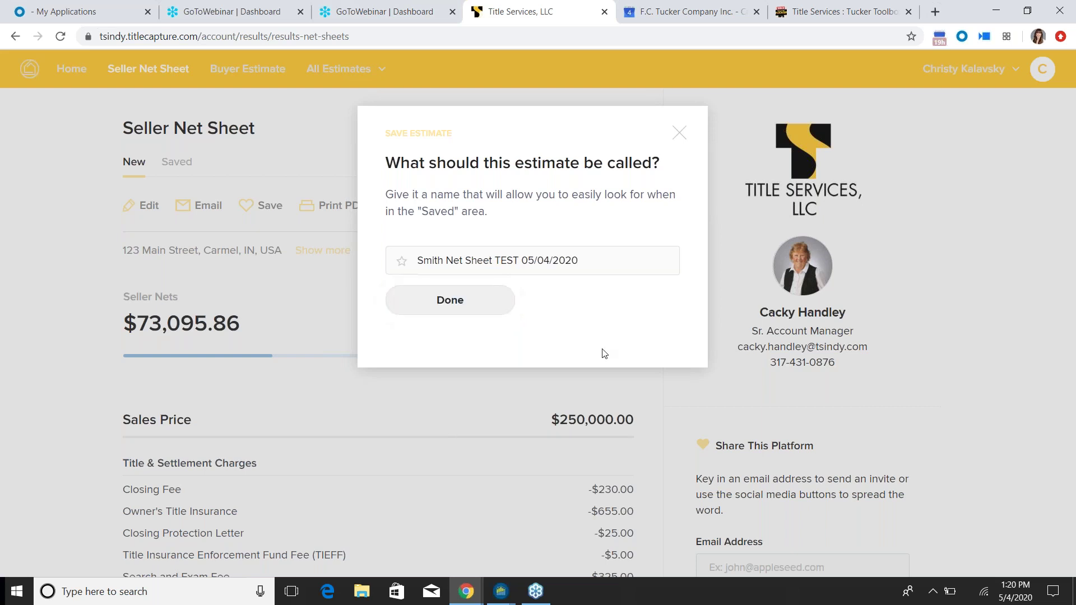
pyautogui.click(458, 298)
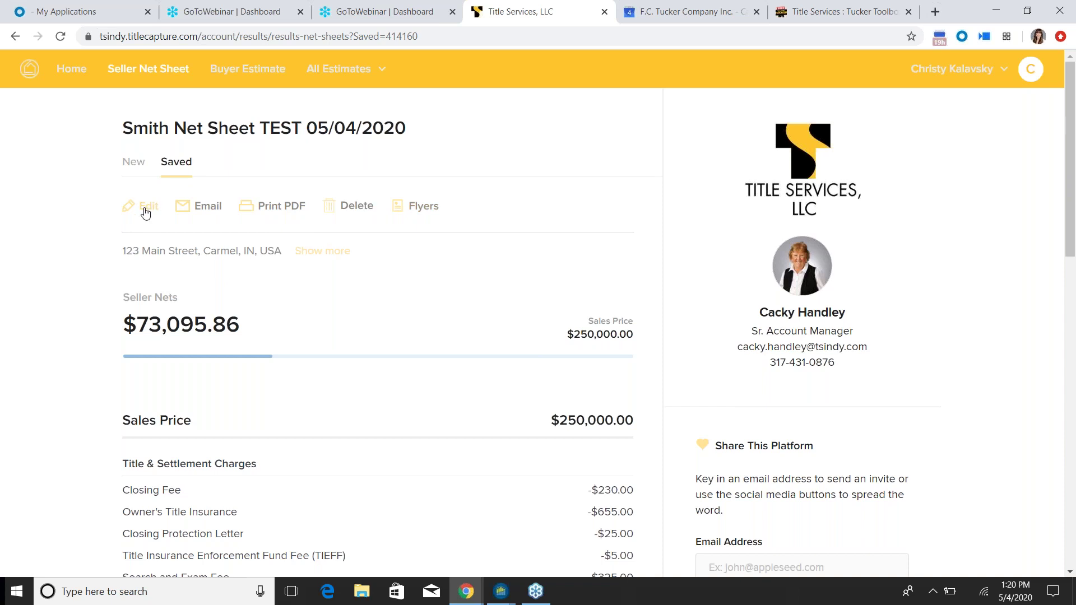
# Step: Find the TEST 05/04/2020 net sheet among the saved estimates and reopen it for editing
pyautogui.click(133, 162)
pyautogui.click(182, 170)
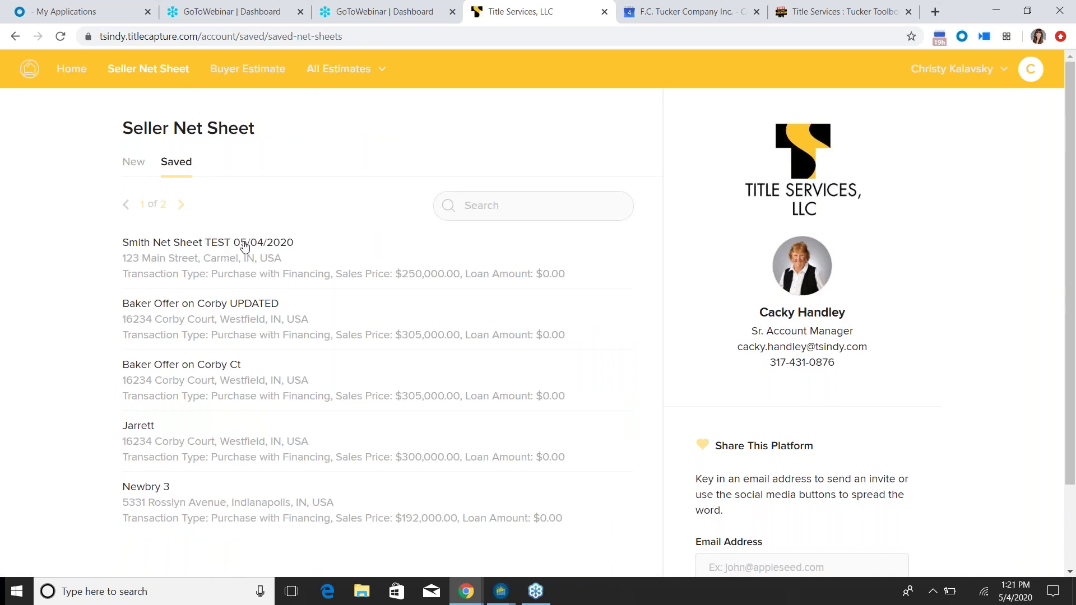
pyautogui.click(245, 247)
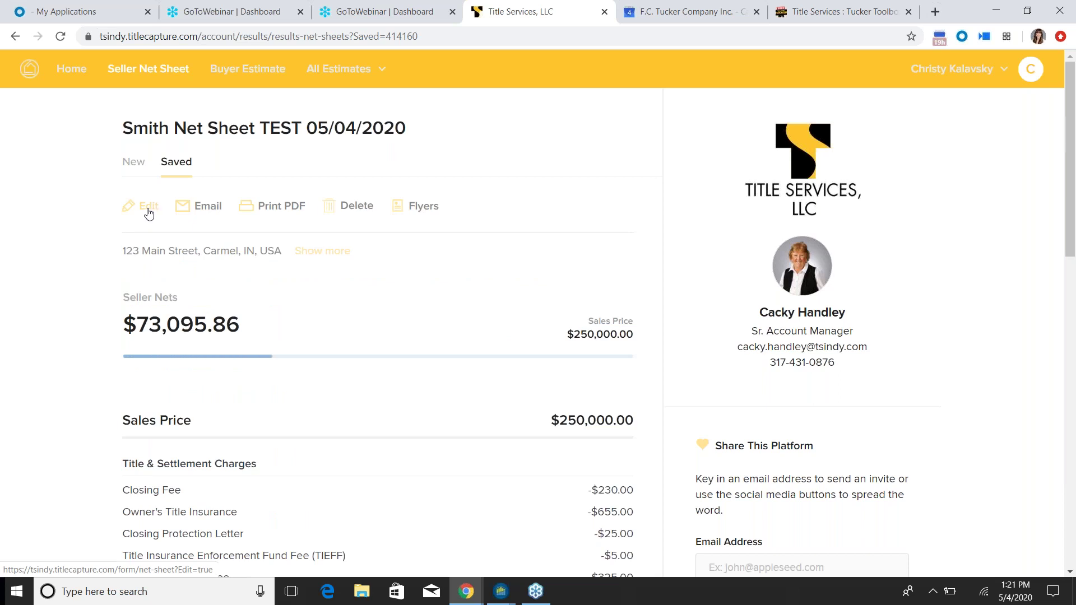
pyautogui.click(149, 212)
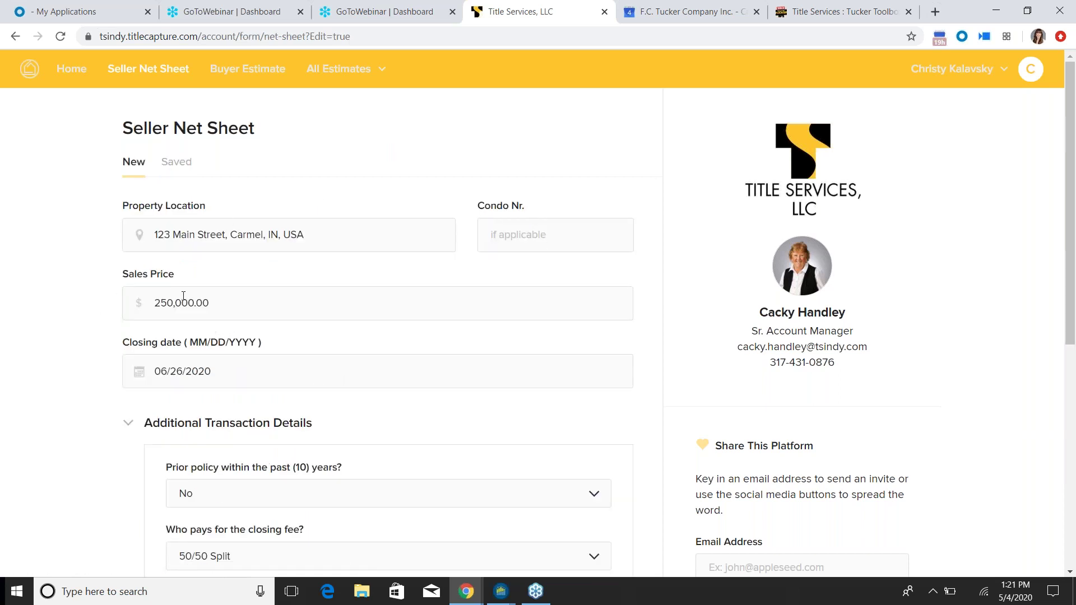
# Step: Set the sales price to $255,000 and recalculate the net sheet
pyautogui.moveTo(234, 305); pyautogui.dragTo(129, 308)
pyautogui.write('255,000')
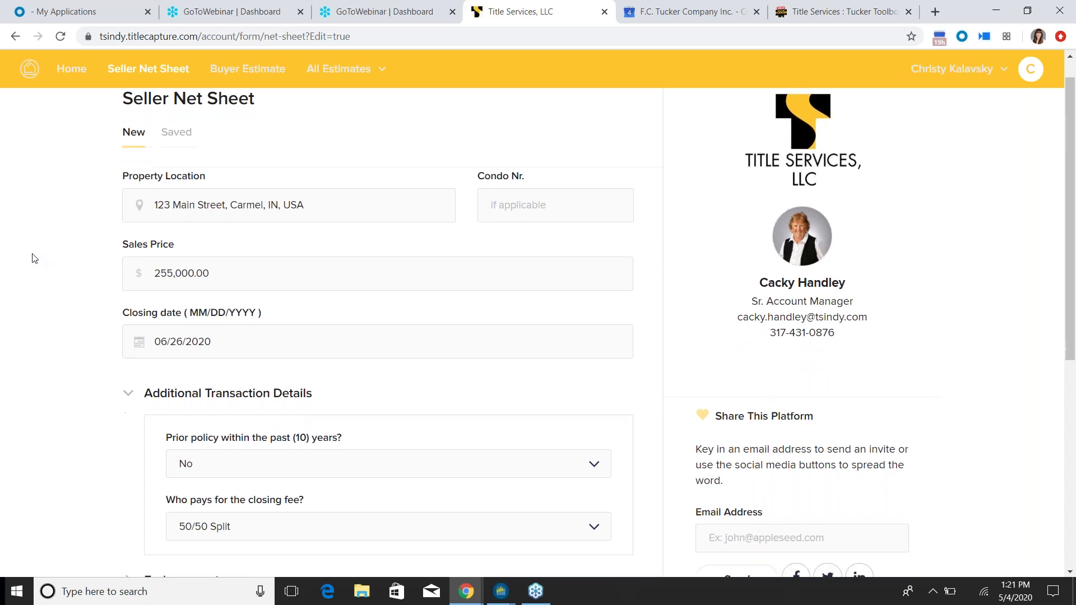
pyautogui.scroll(-7, 34, 264)
pyautogui.click(197, 416)
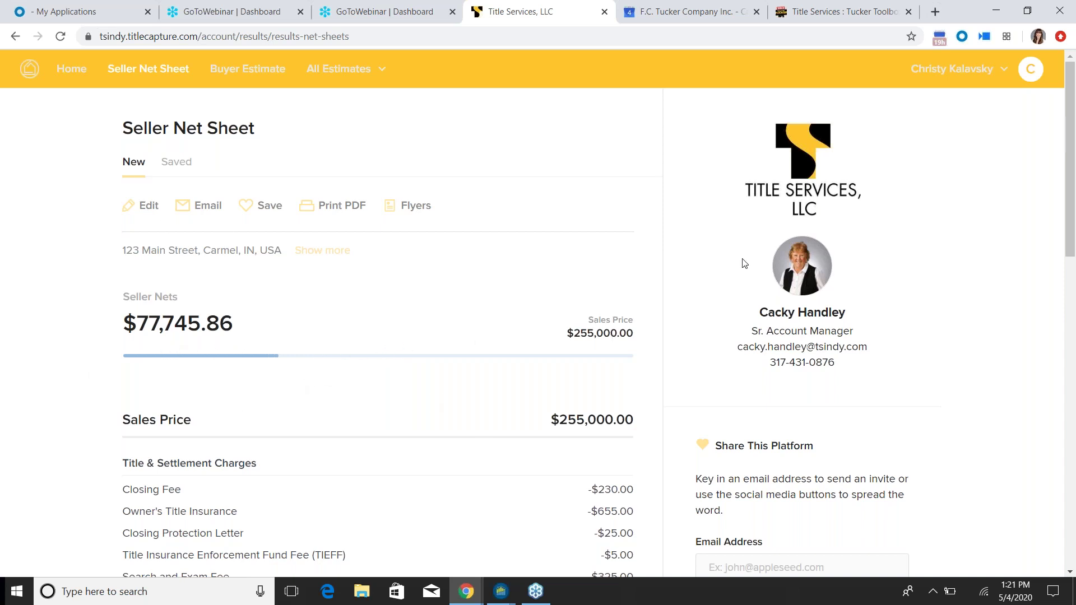
# Step: Save the revised estimate under the seller's surname followed by "Net Sheet Offer #1 05/05/2020"
pyautogui.click(274, 210)
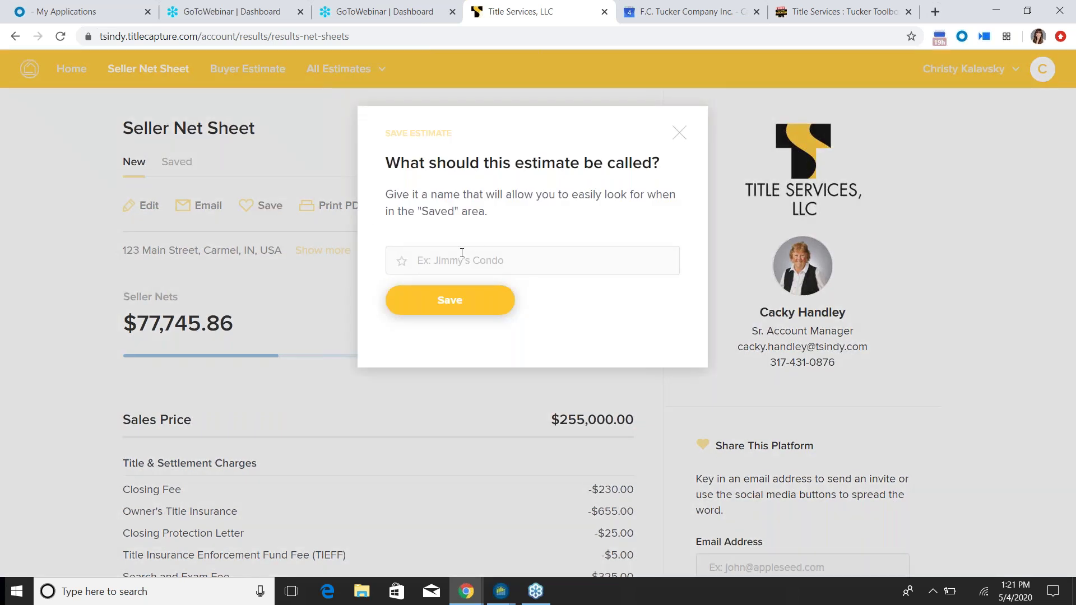
pyautogui.write('Smith Net Sheet Offer #1 05/05/2020')
pyautogui.click(432, 298)
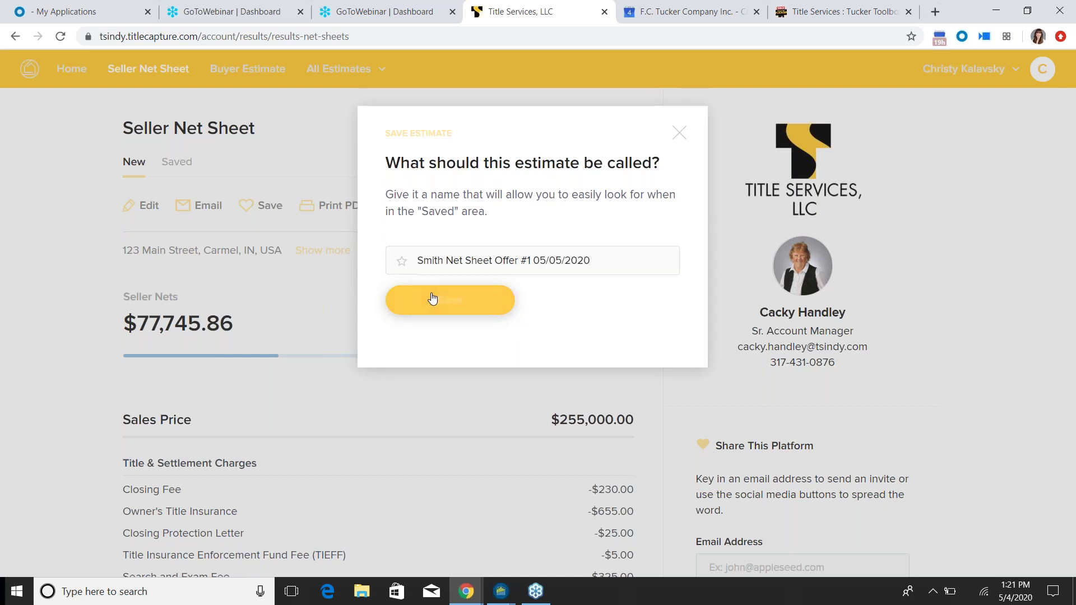
pyautogui.click(481, 303)
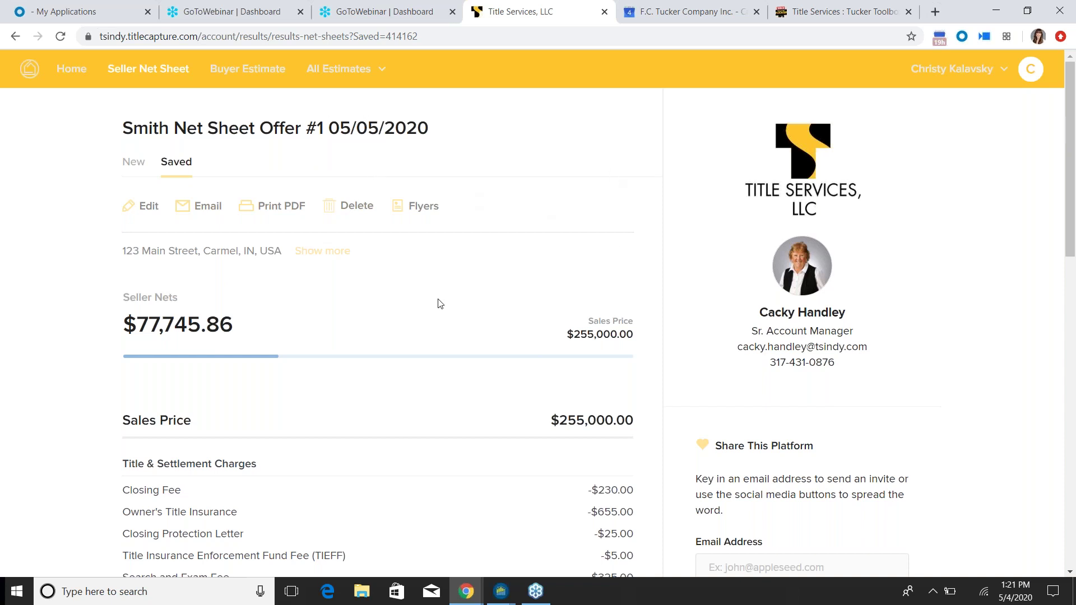
pyautogui.click(127, 176)
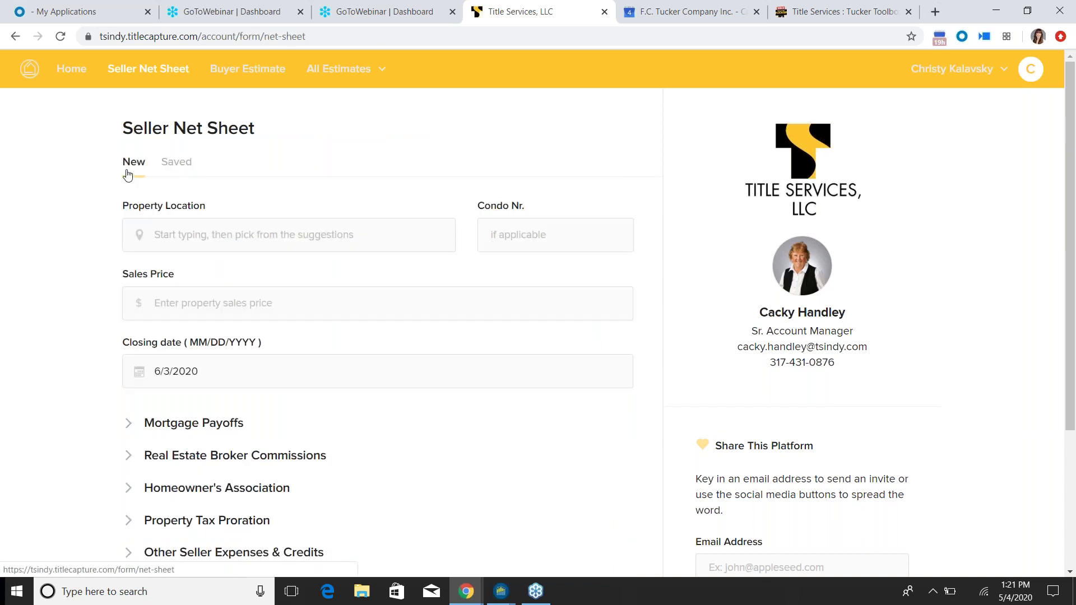
pyautogui.click(353, 69)
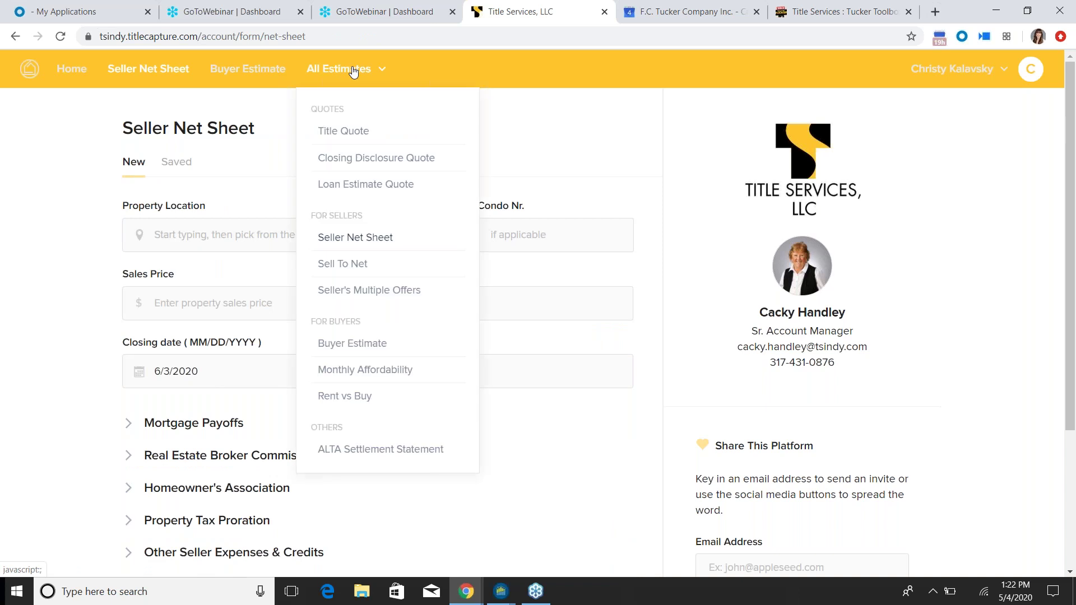
pyautogui.click(217, 110)
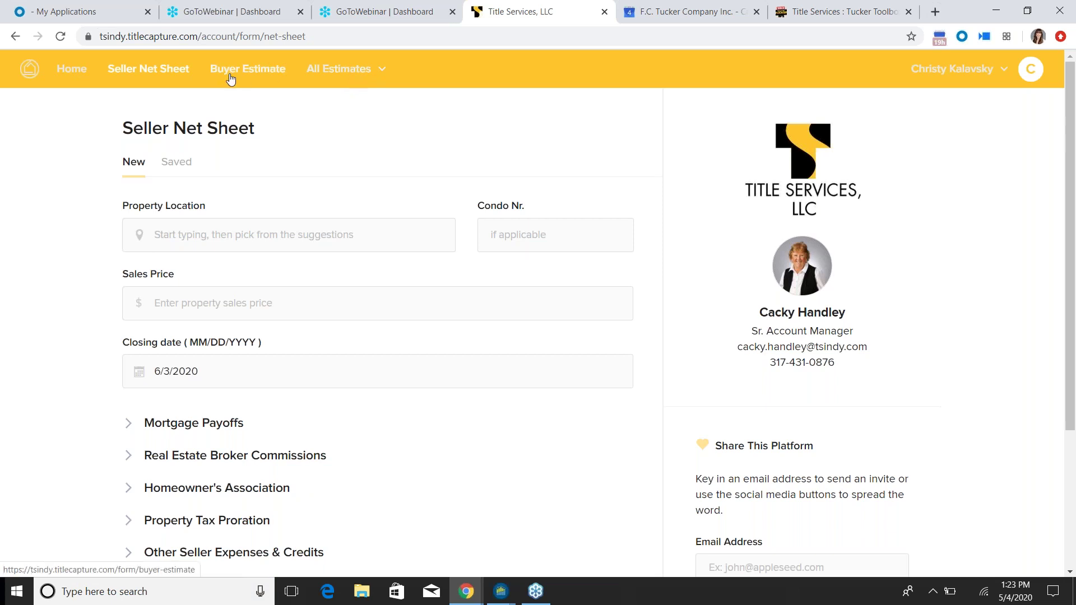
# Step: Start a Seller's Multiple Offers estimate and fill in the property's street address, choosing the matching suggestion in Carmel
pyautogui.click(335, 73)
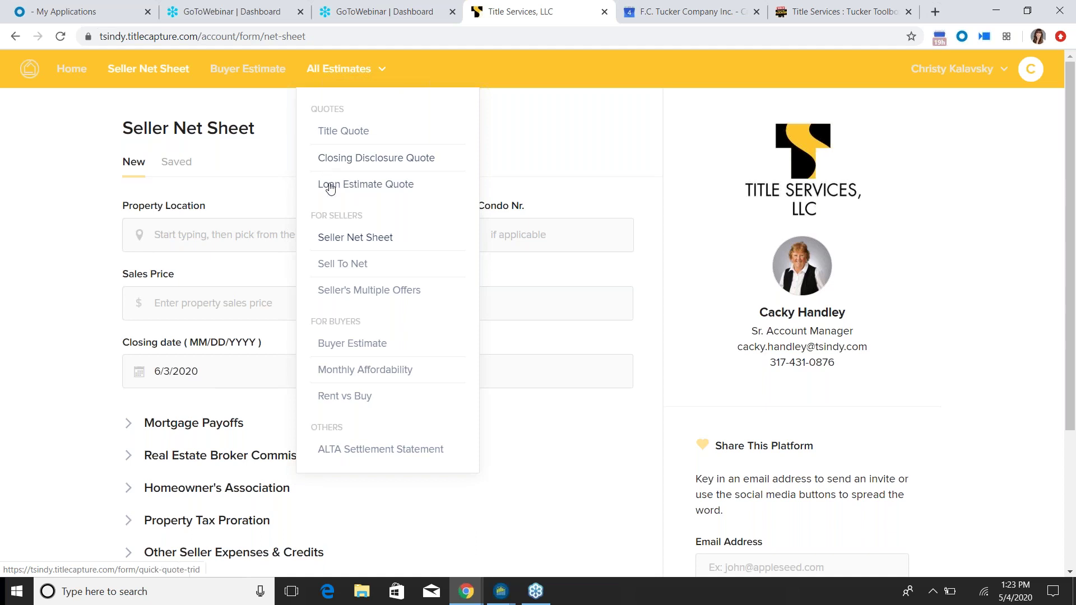
pyautogui.click(362, 298)
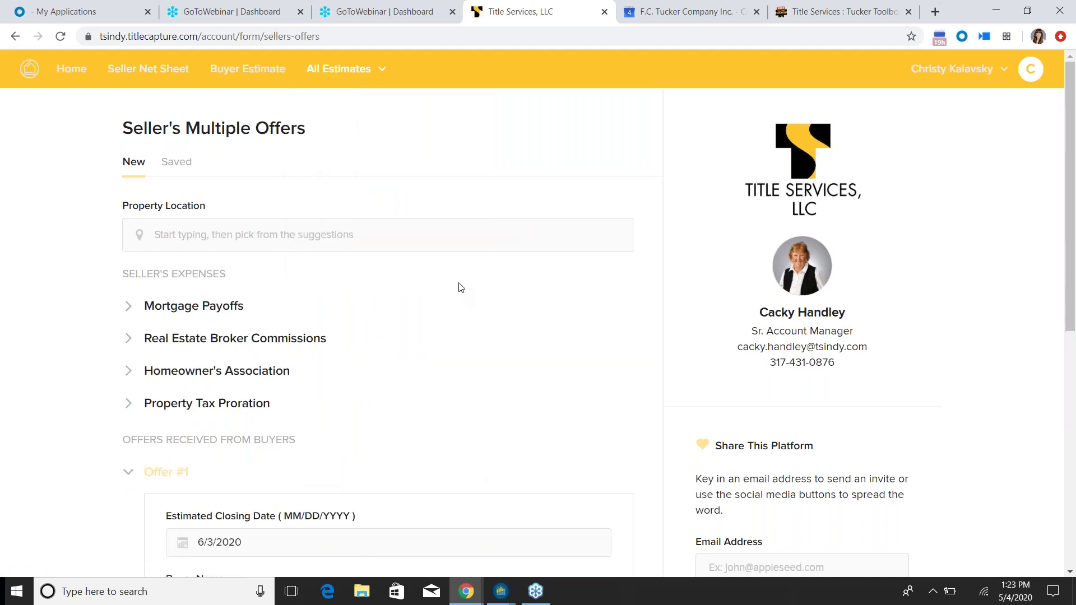
pyautogui.scroll(-1, 466, 278)
pyautogui.click(196, 149)
pyautogui.write('123')
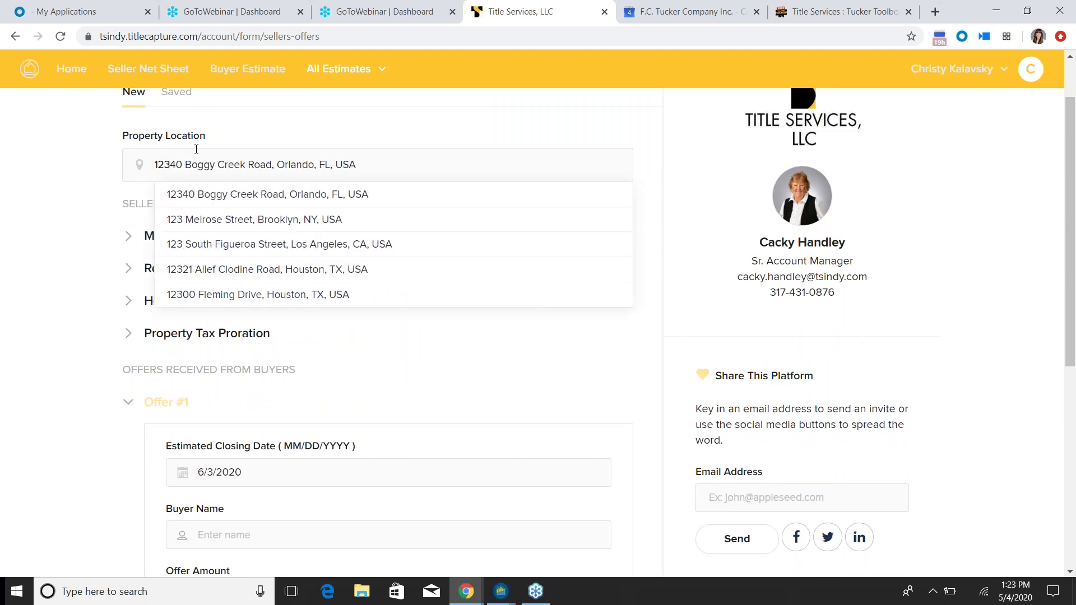
pyautogui.write(' Main St')
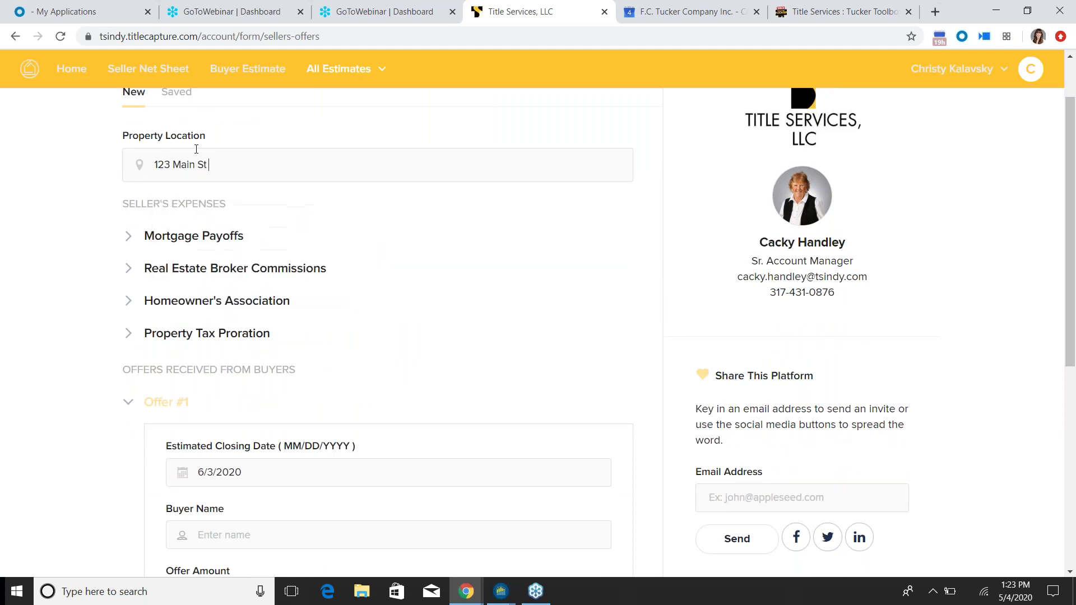
pyautogui.write('reet')
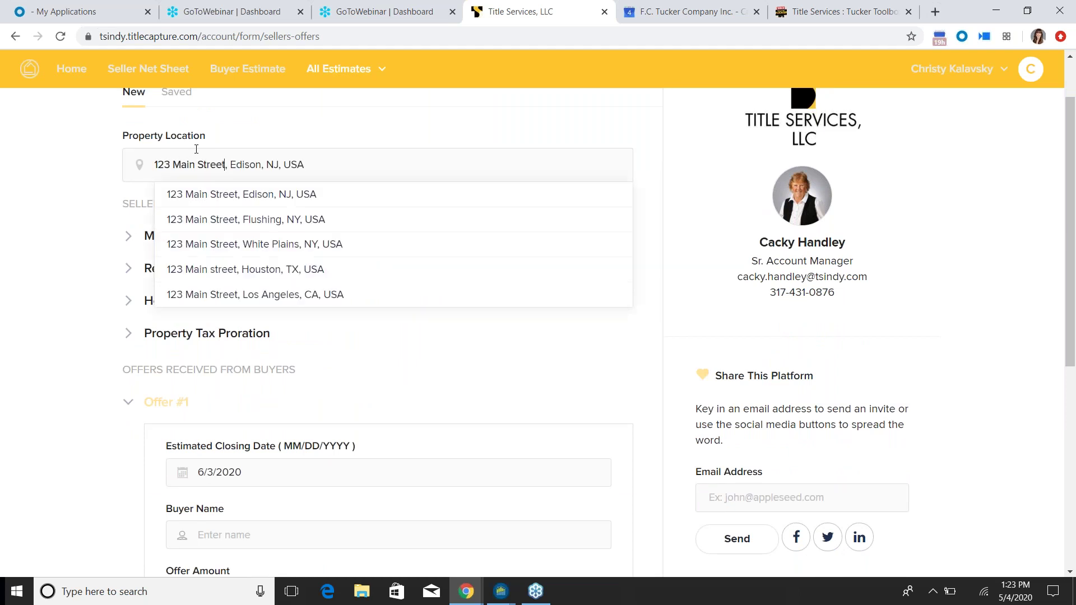
pyautogui.write(' carme')
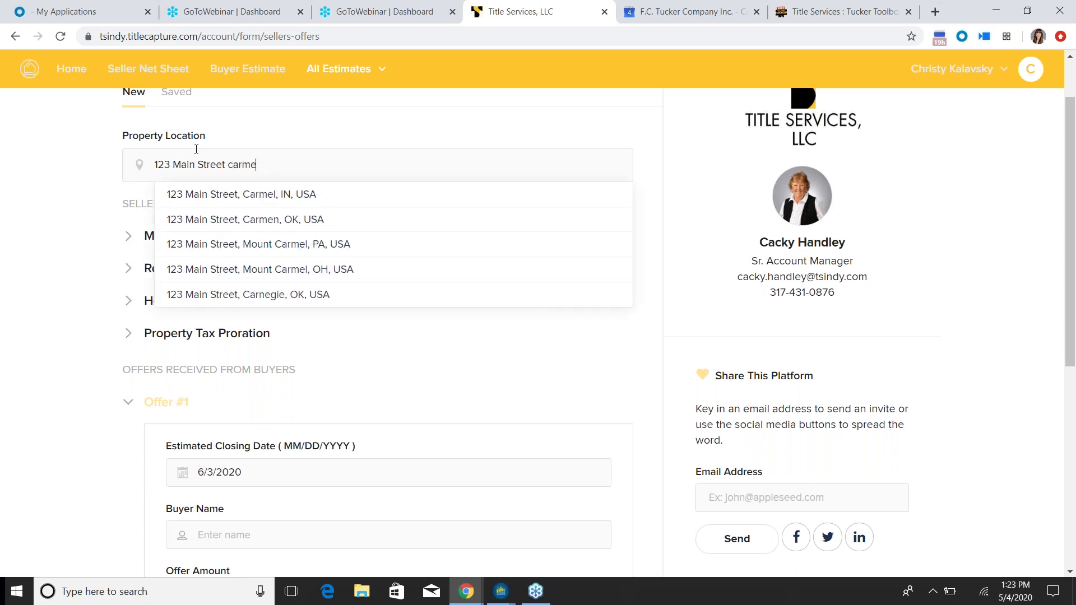
pyautogui.click(250, 202)
# Step: Choose who pays the closing fee and set the mortgage payoff loan amount to $150,000
pyautogui.scroll(-1, 213, 236)
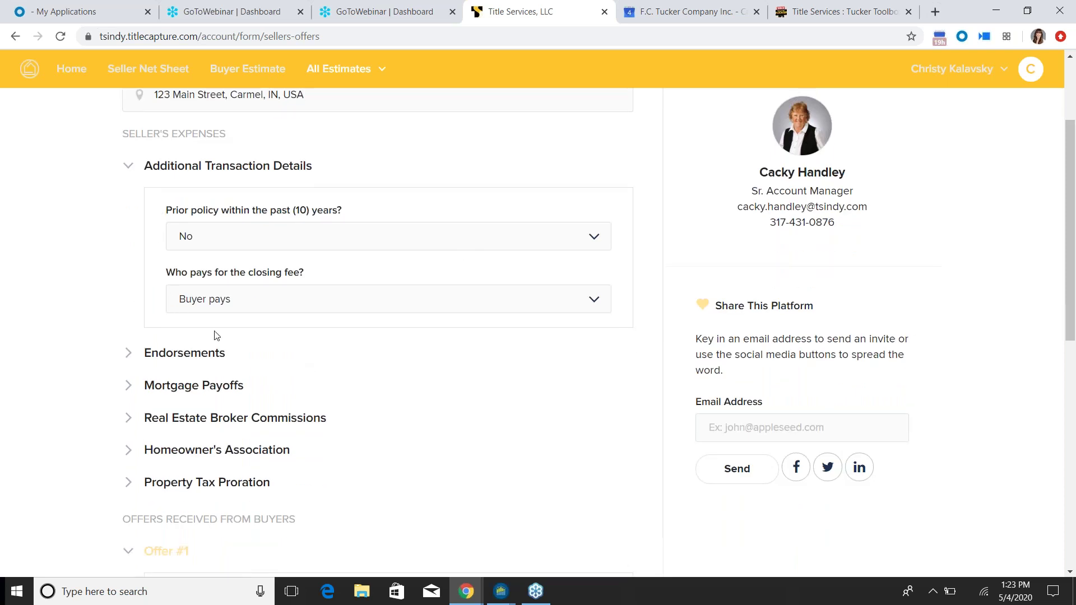
pyautogui.click(231, 304)
pyautogui.click(234, 381)
pyautogui.click(149, 358)
pyautogui.click(162, 337)
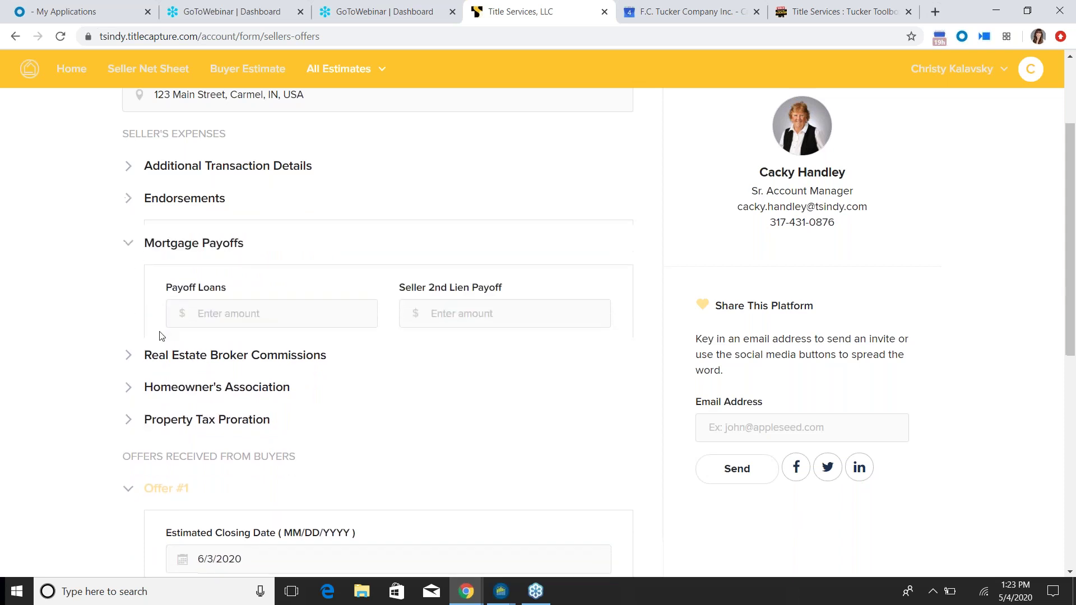
pyautogui.click(193, 303)
pyautogui.write('1500000.00')
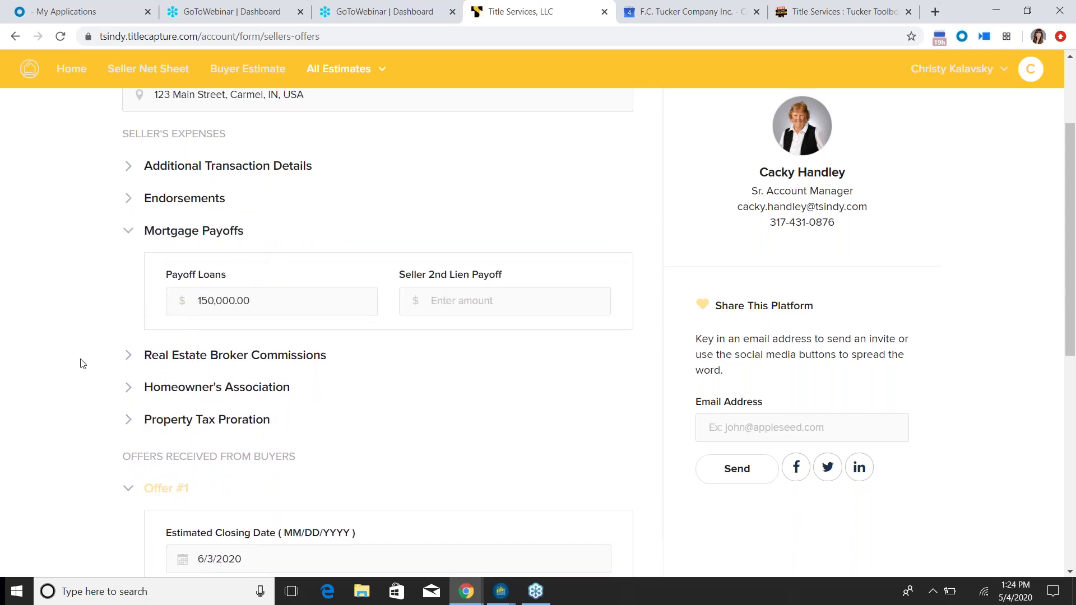
# Step: Set the listing and buyer's broker commissions to 3.5% each, with a transaction fee of $225
pyautogui.click(133, 357)
pyautogui.write('3.5')
pyautogui.click(575, 338)
pyautogui.write('3.5225')
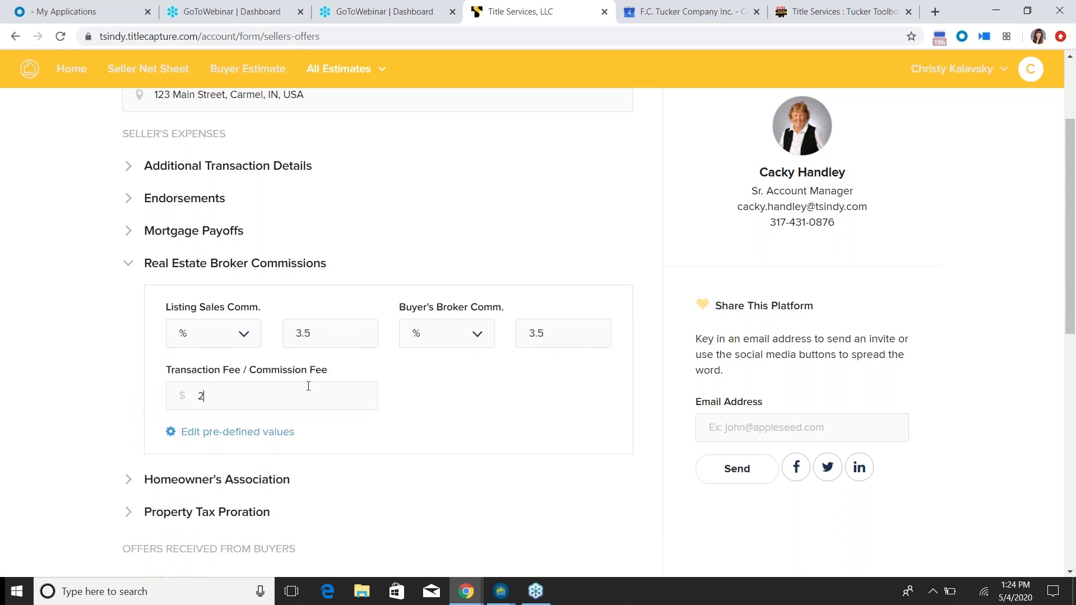
# Step: Set the homeowner's association dues to $350 yearly and answer whether the seller paid in advance for the year
pyautogui.scroll(-1, 161, 434)
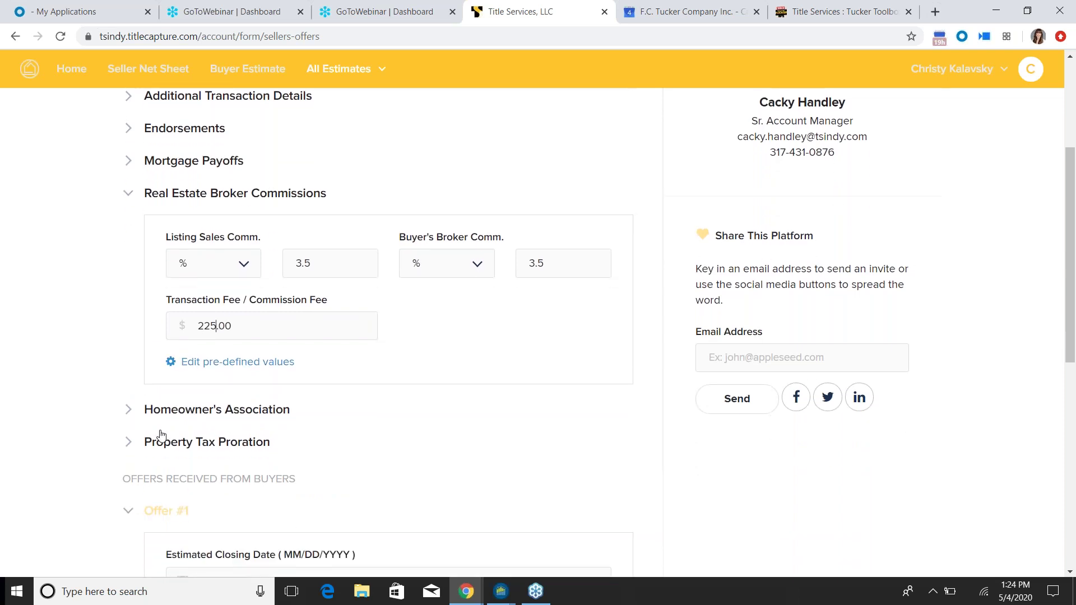
pyautogui.click(126, 410)
pyautogui.click(340, 306)
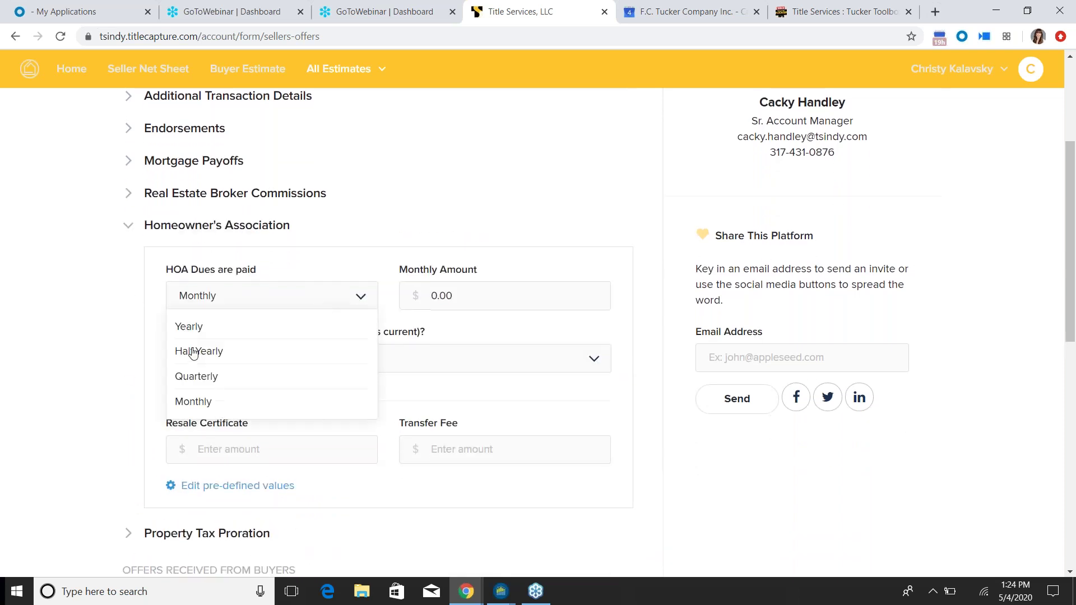
pyautogui.click(195, 322)
pyautogui.click(456, 301)
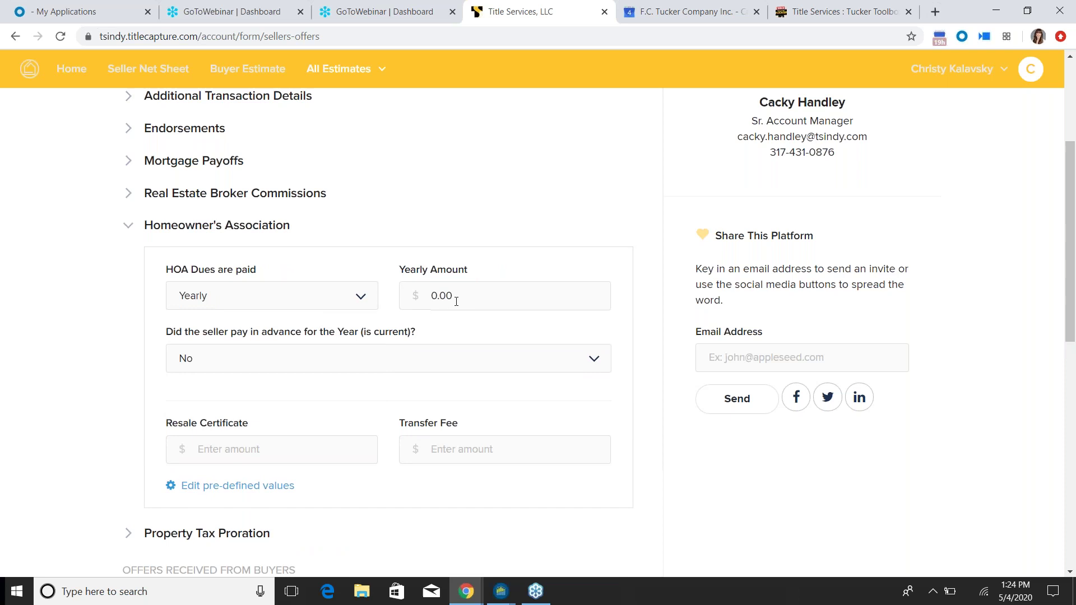
pyautogui.doubleClick(454, 298)
pyautogui.write('350')
pyautogui.click(241, 367)
pyautogui.click(224, 392)
# Step: Set the annual property taxes to $3,000 and mark last year's taxes as "First half paid only"
pyautogui.scroll(-3, 352, 497)
pyautogui.click(130, 394)
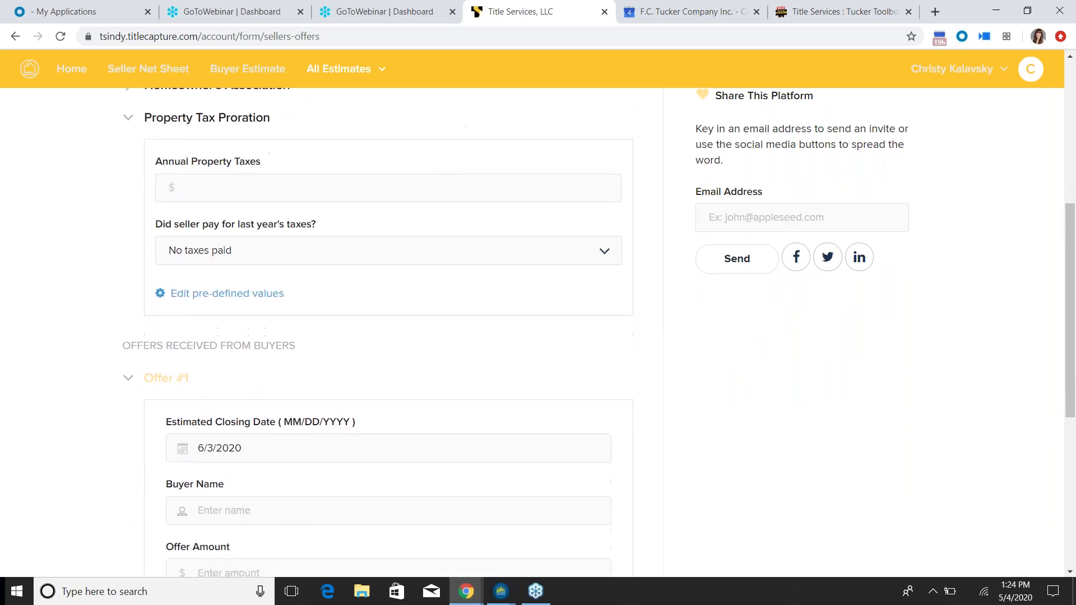
pyautogui.write('3000')
pyautogui.click(256, 251)
pyautogui.scroll(-1, 233, 236)
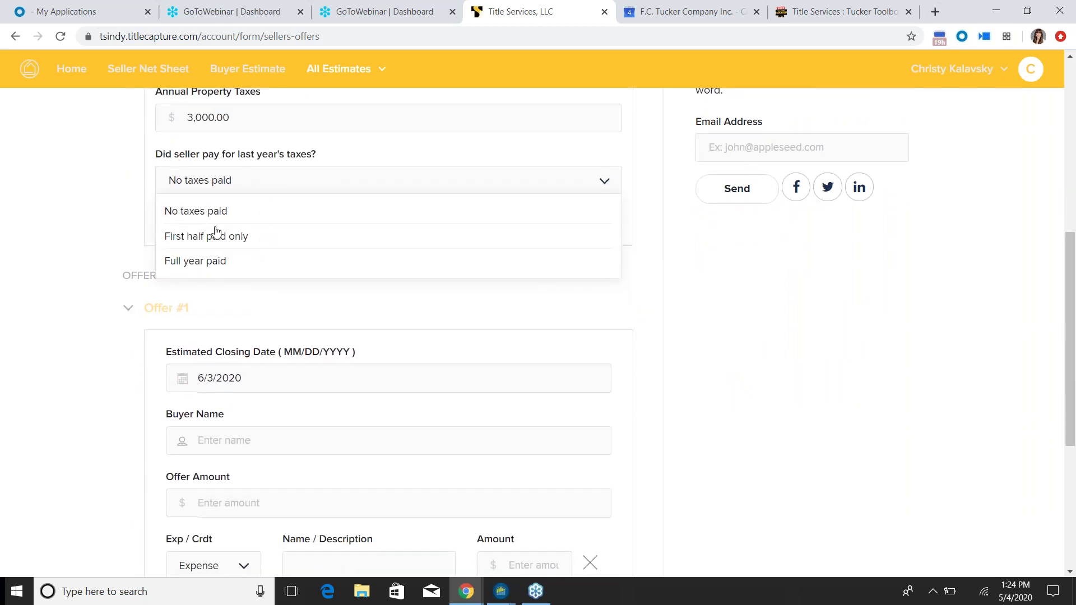
pyautogui.click(217, 238)
# Step: Fill in Offer #1 with closing date 07/01/2020, the buyer's surname and an offer amount of $255,000
pyautogui.scroll(-2, 286, 245)
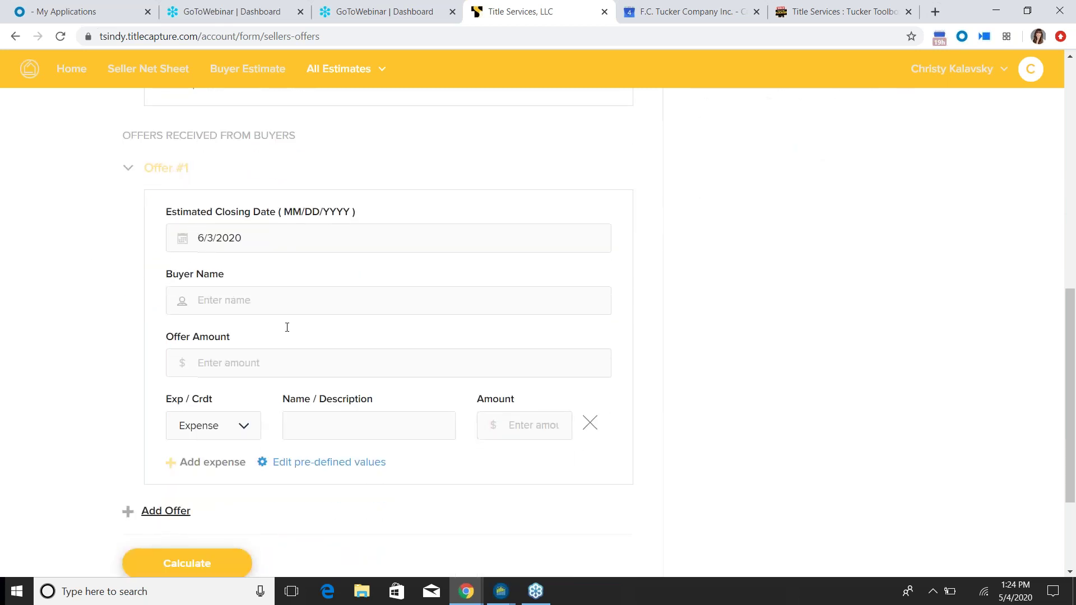
pyautogui.click(232, 241)
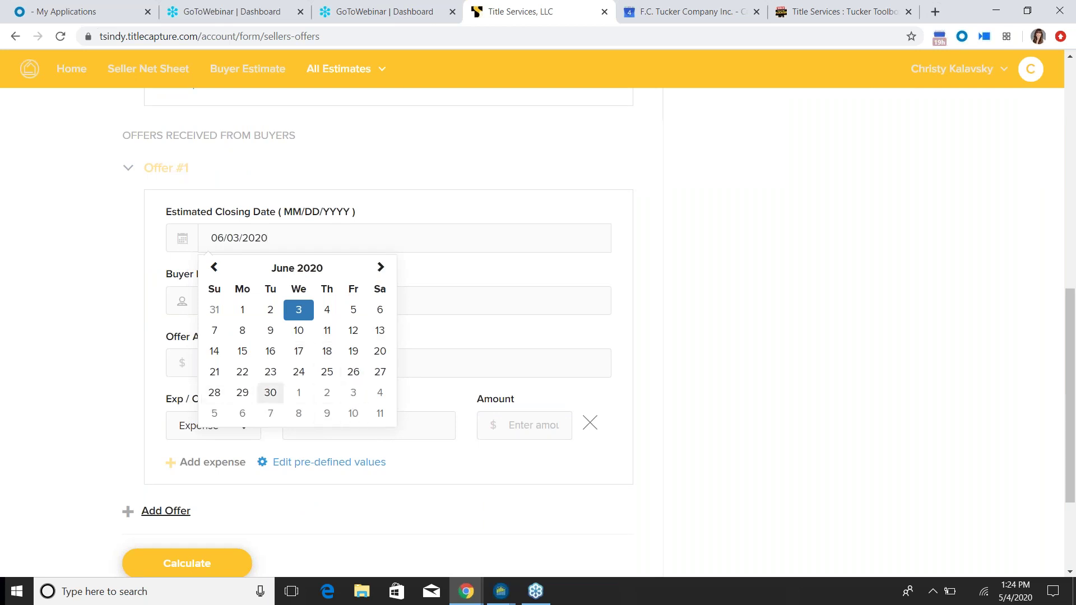
pyautogui.click(299, 394)
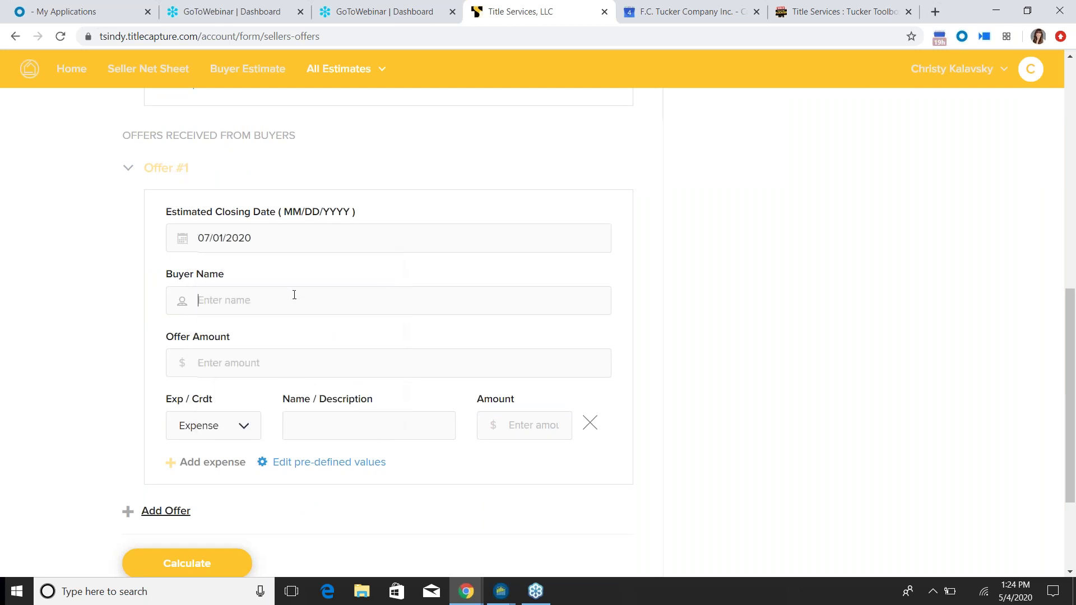
pyautogui.write('Jones')
pyautogui.click(281, 368)
pyautogui.write('2555')
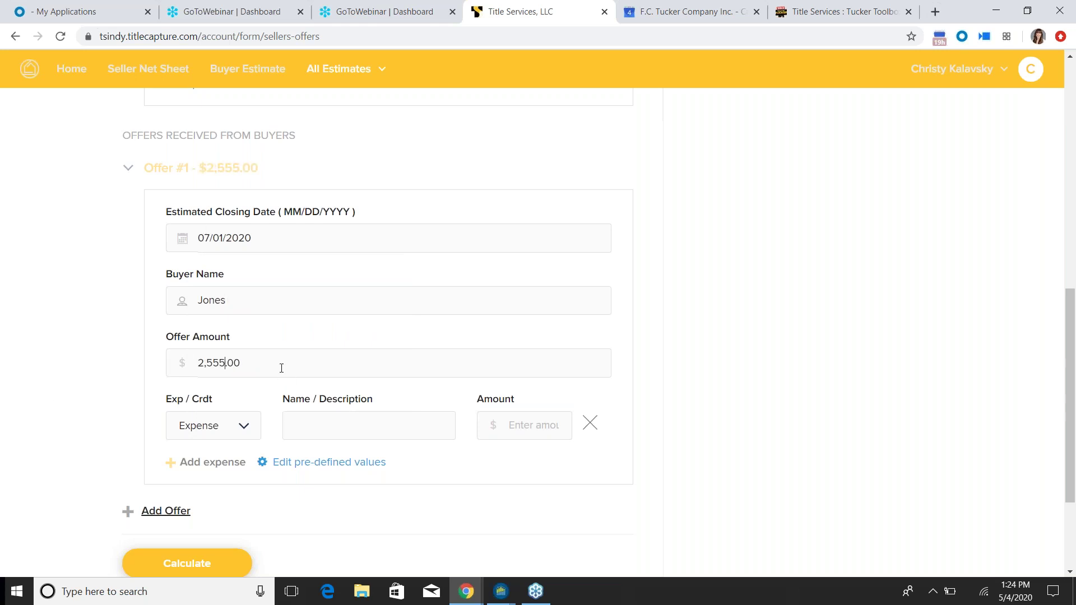
pyautogui.press('BackSpace')
pyautogui.write('000')
pyautogui.click(216, 434)
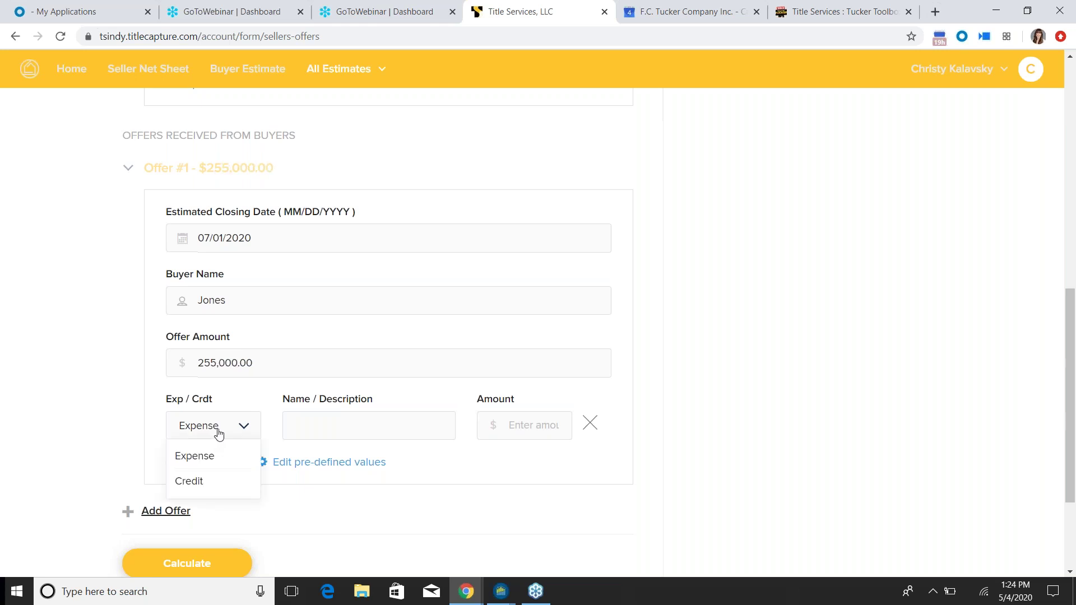
pyautogui.click(230, 481)
pyautogui.click(214, 426)
pyautogui.click(209, 458)
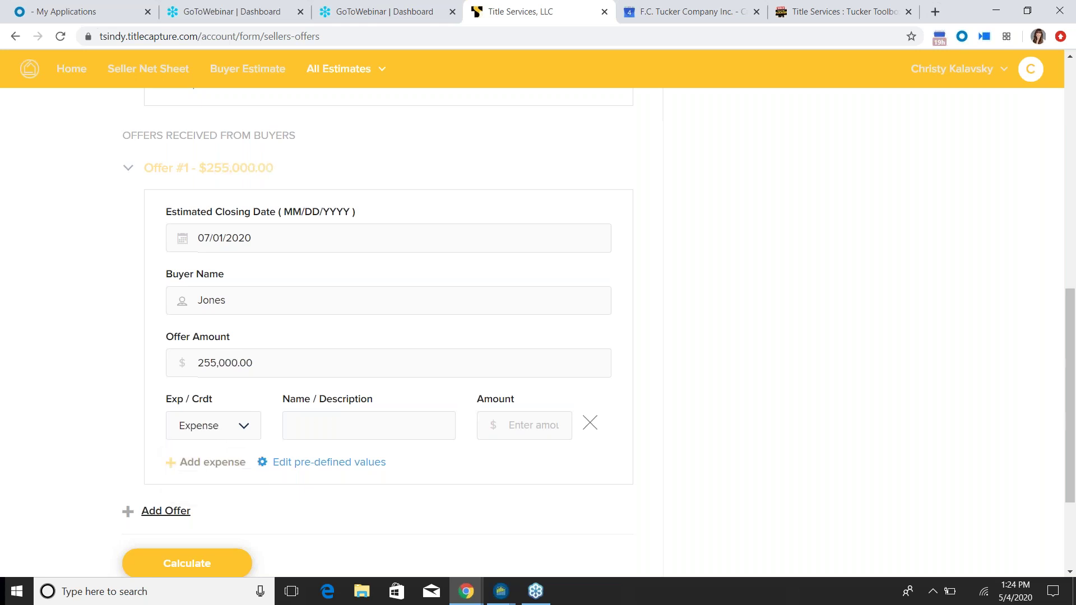
# Step: Enter a $2,000 expense described as "closing Costs" for Offer #1, keeping it as the offer's only expense line
pyautogui.click(351, 419)
pyautogui.write('200')
pyautogui.hotkey('ctrl', 'a')
pyautogui.write('cliososing Costs')
pyautogui.press('Tab')
pyautogui.write('2000')
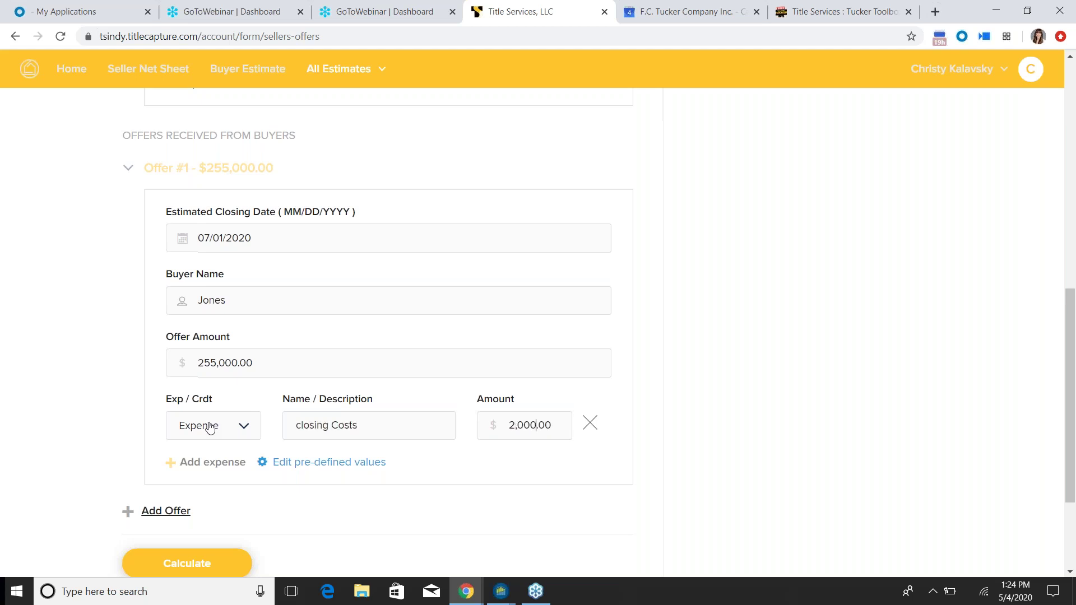
pyautogui.click(175, 464)
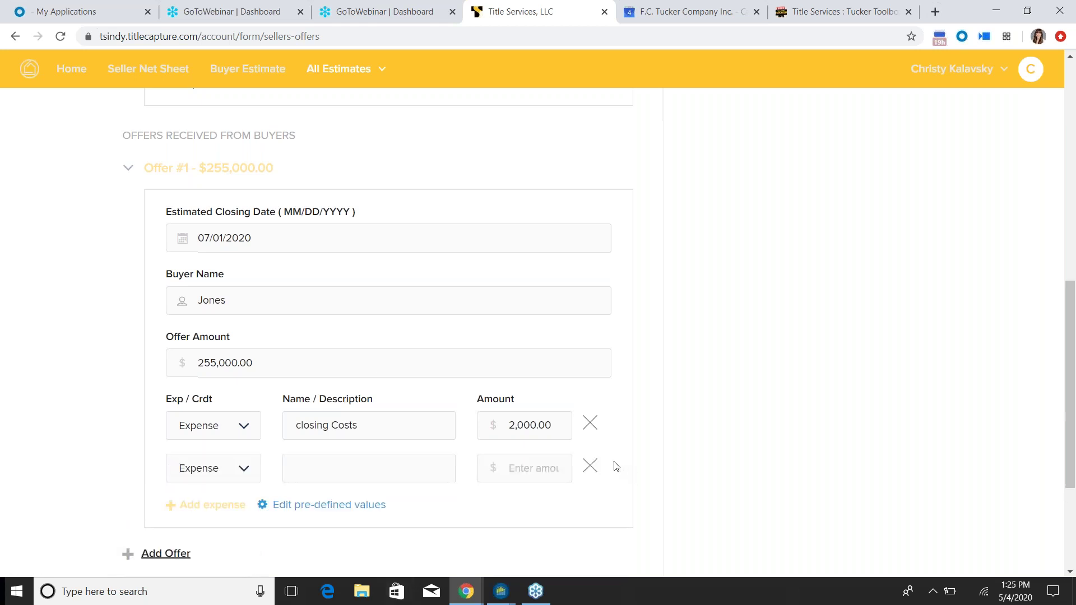
pyautogui.click(590, 467)
# Step: Add a second offer with closing date 06/08/2020, the buyer's surname followed by "Offer", and an amount of $250,000
pyautogui.scroll(-3, 393, 482)
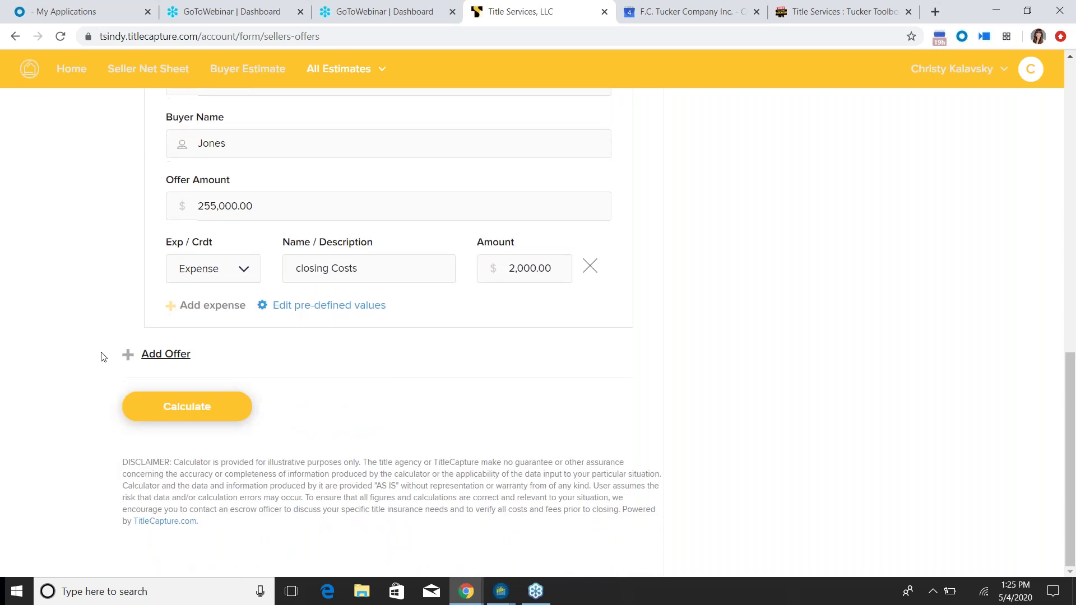
pyautogui.click(151, 354)
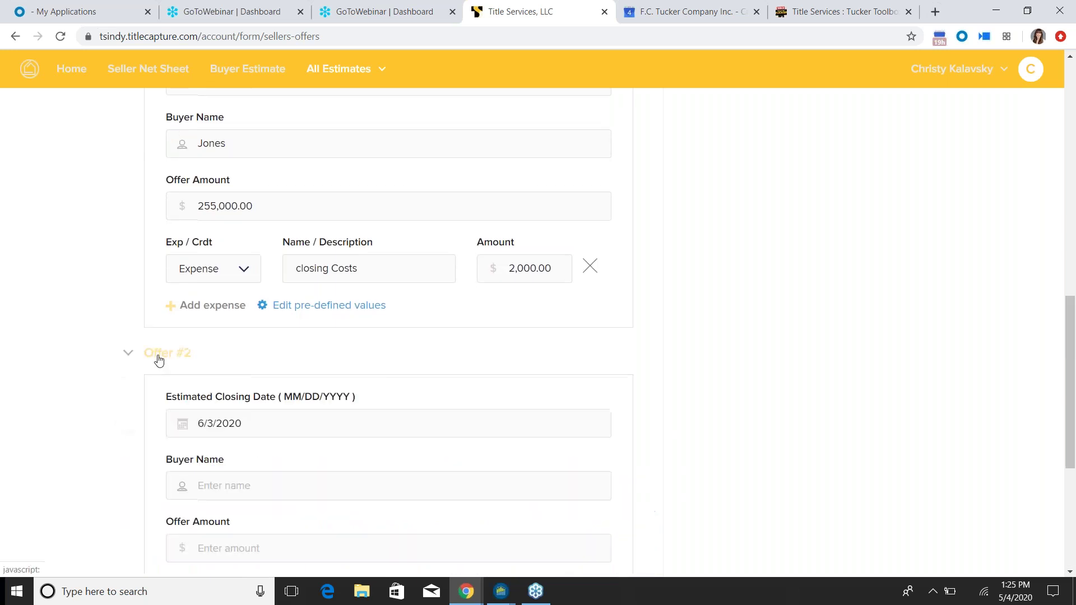
pyautogui.click(283, 424)
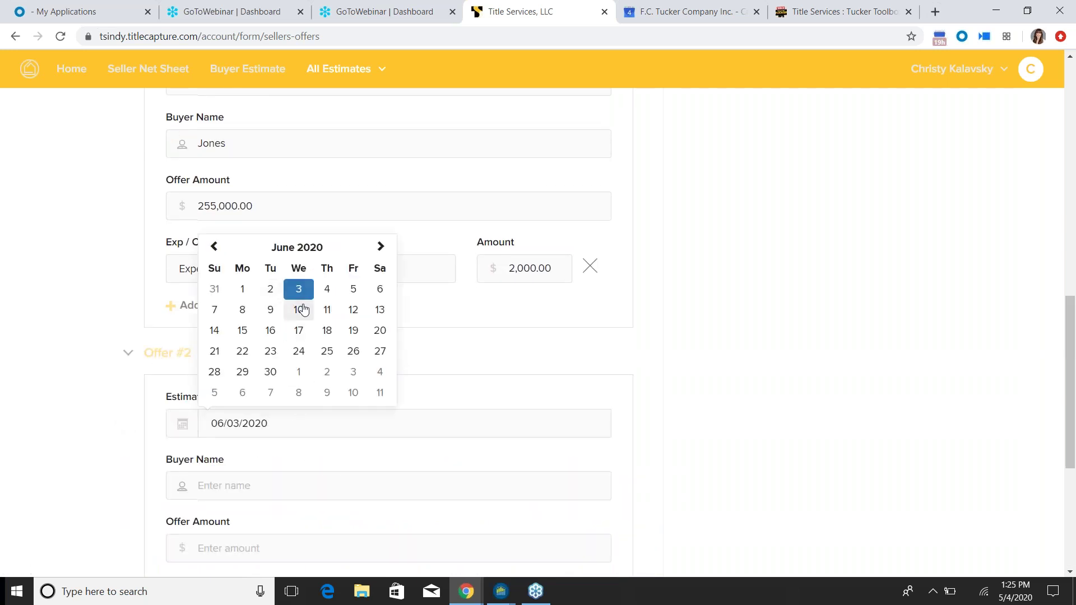
pyautogui.click(240, 312)
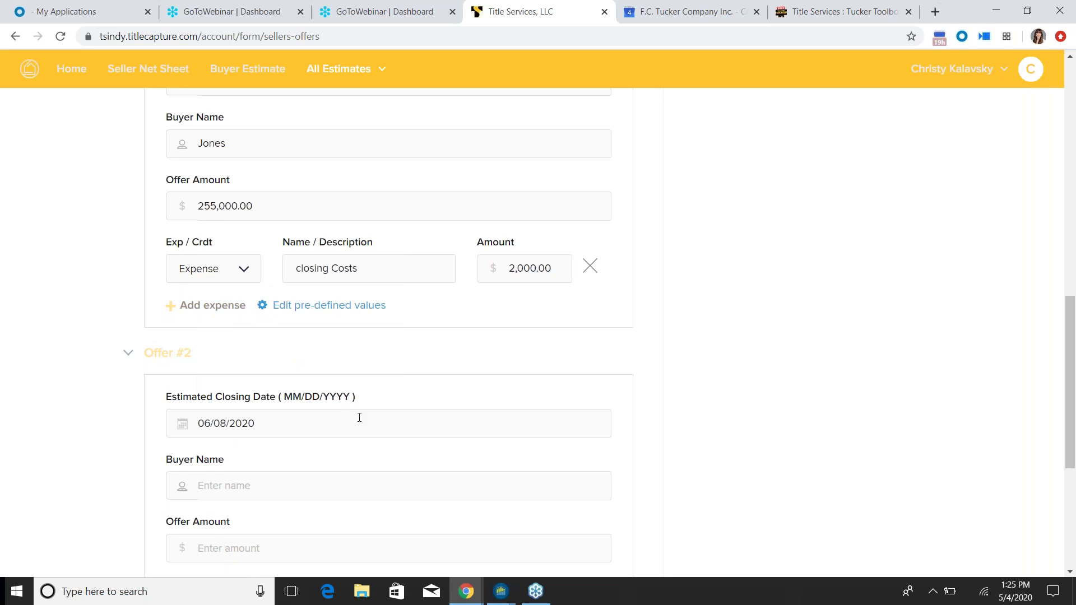
pyautogui.scroll(-3, 298, 340)
pyautogui.click(304, 346)
pyautogui.write('Smith Offer')
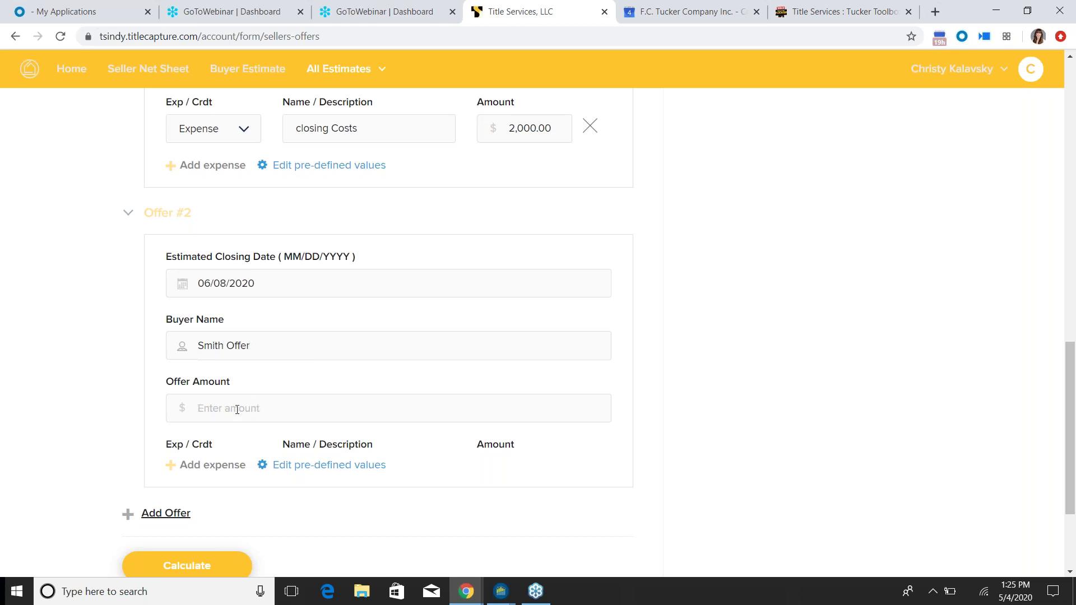
pyautogui.click(237, 410)
pyautogui.write('250,000')
# Step: Calculate the multiple-offers estimate and compare the seller's net and cost breakdown of both offers
pyautogui.scroll(-3, 263, 464)
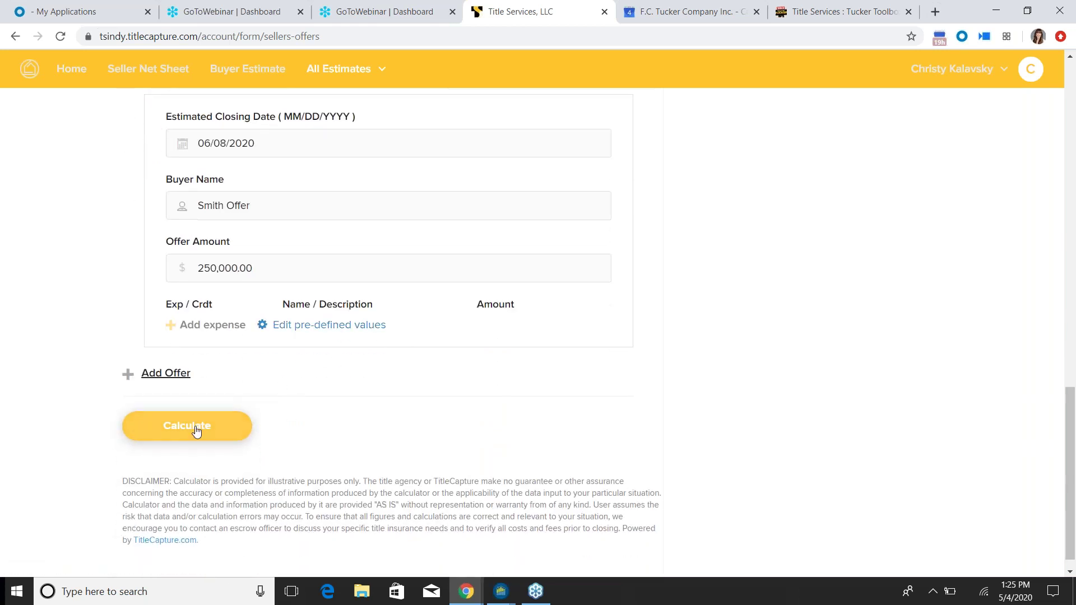
pyautogui.click(196, 430)
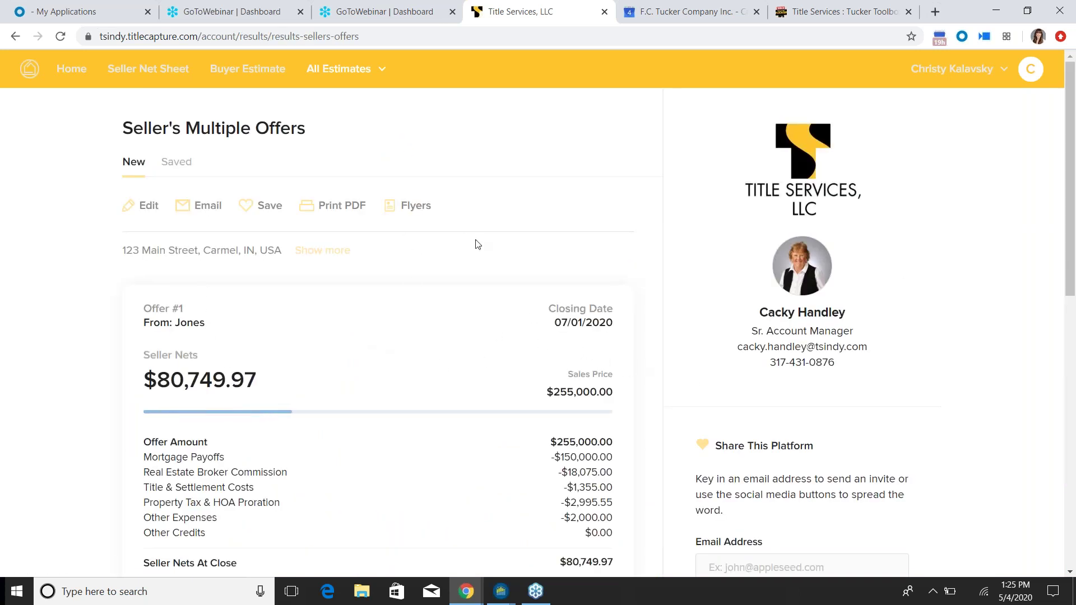
pyautogui.scroll(-7, 393, 370)
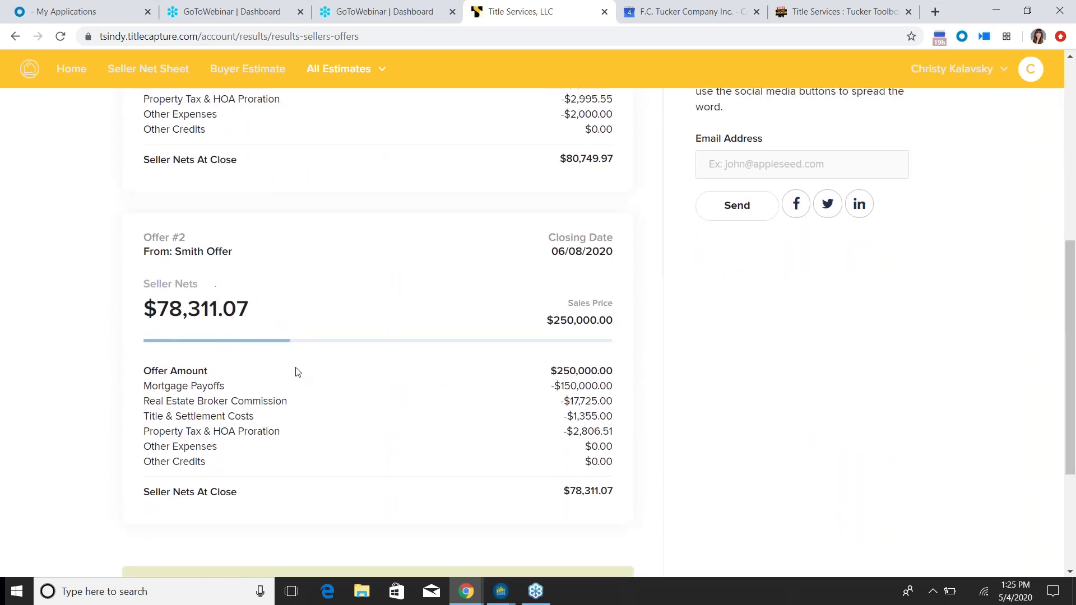
pyautogui.scroll(2, 296, 371)
pyautogui.scroll(-1, 296, 374)
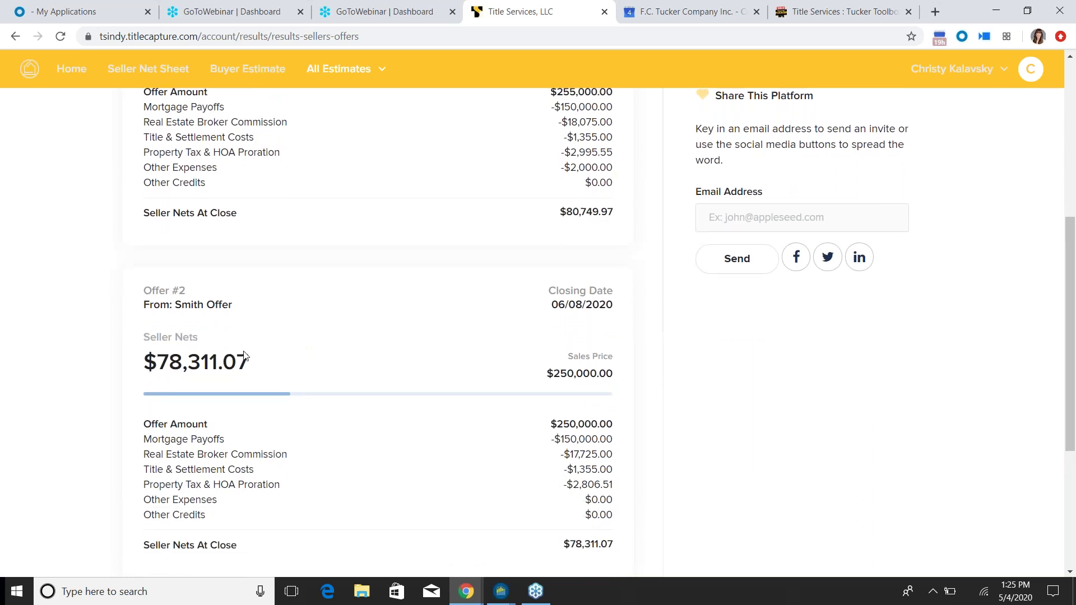
pyautogui.scroll(2, 244, 355)
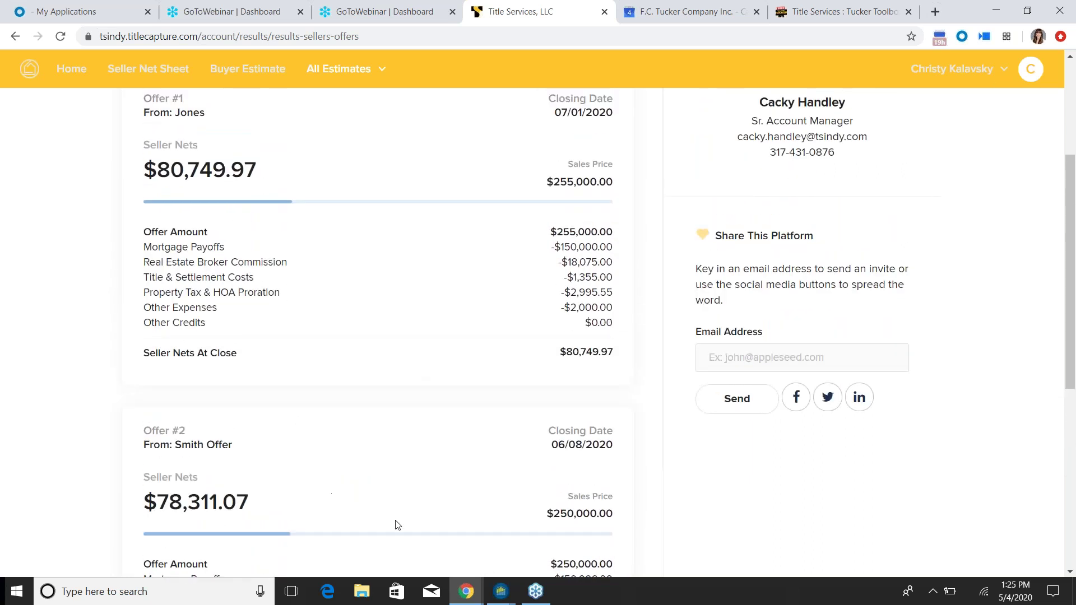
pyautogui.scroll(2, 456, 300)
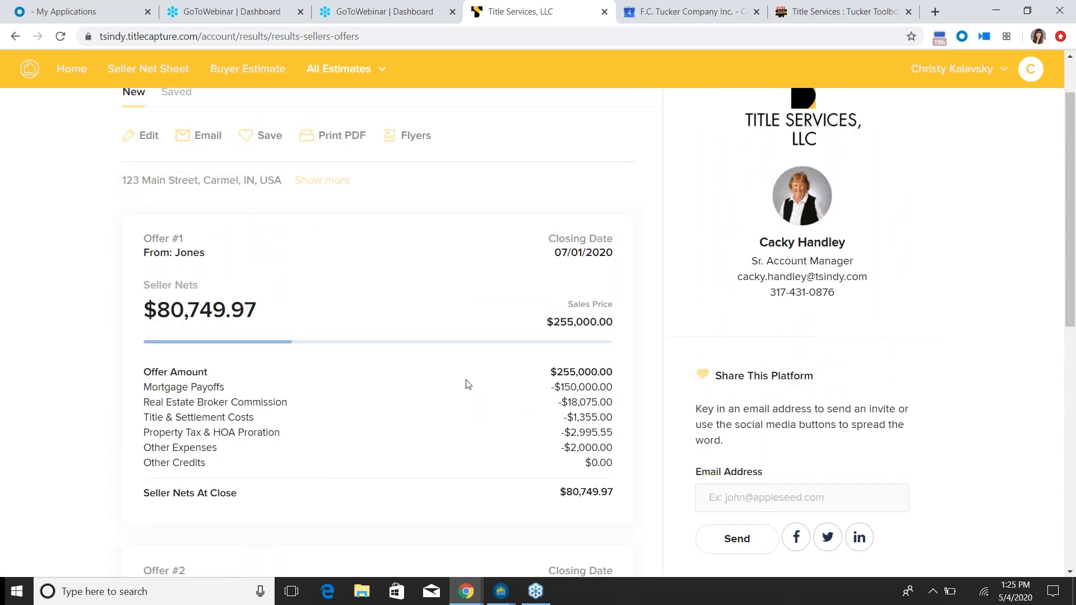
pyautogui.scroll(-4, 407, 279)
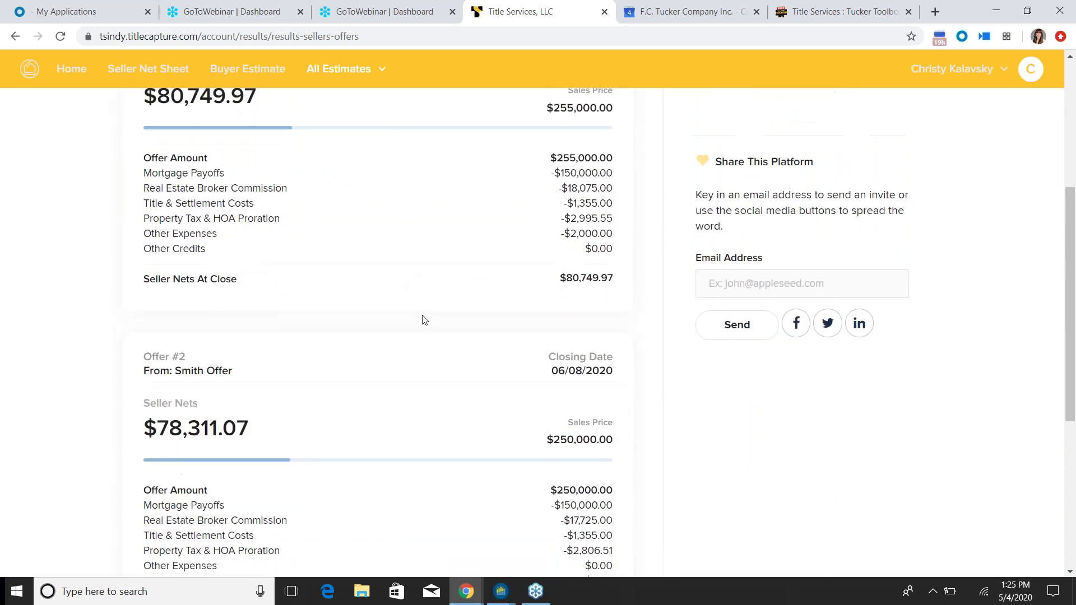
# Step: Review the cost breakdowns and seller nets of both offers in the multiple-offers results
pyautogui.scroll(-2, 398, 331)
pyautogui.scroll(3, 387, 314)
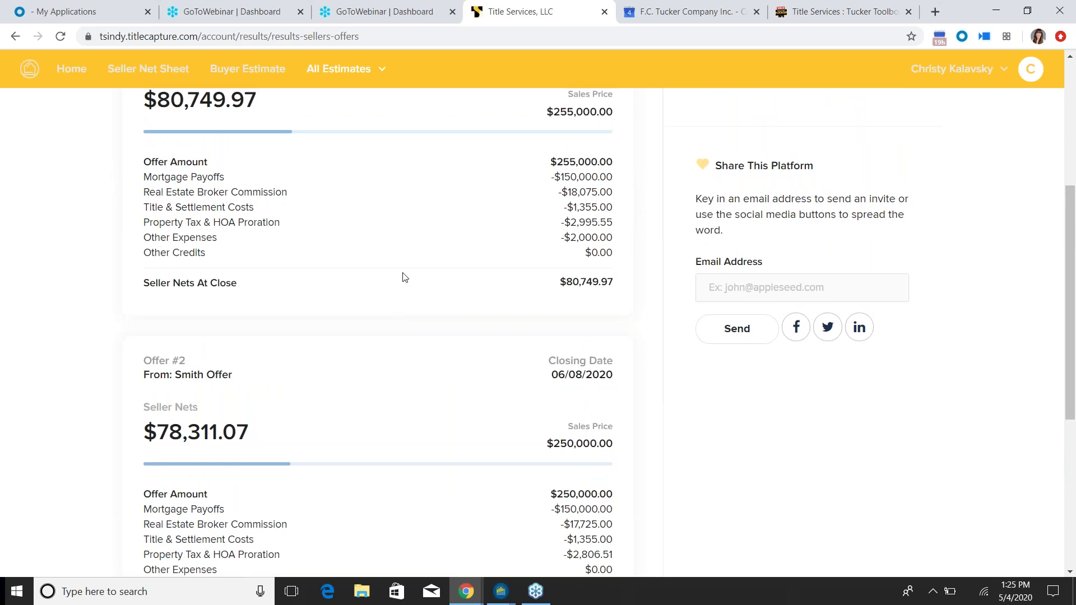
pyautogui.scroll(5, 428, 256)
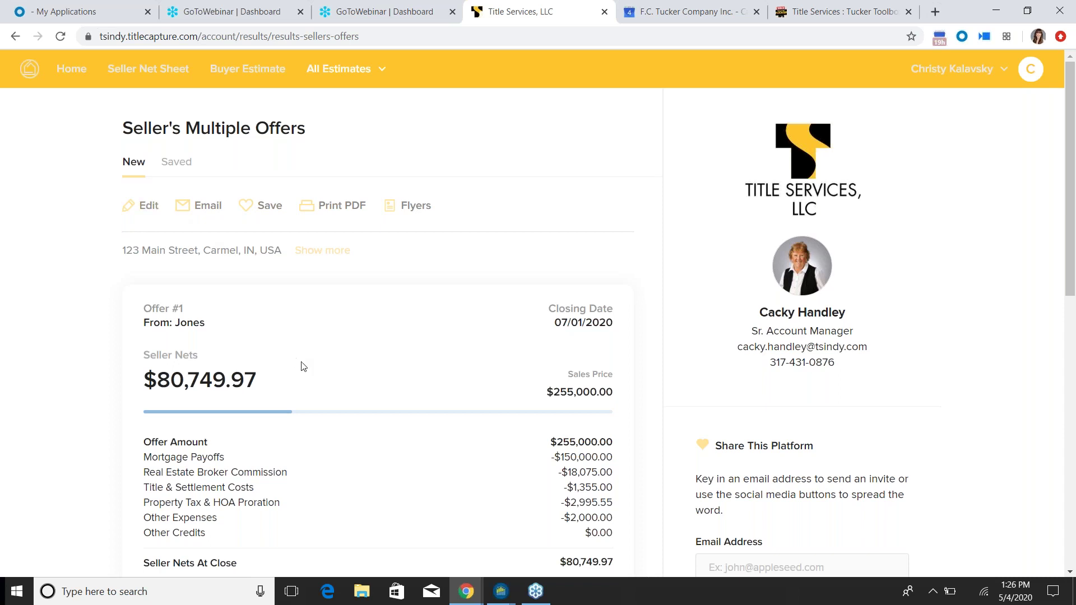
pyautogui.scroll(-2, 303, 367)
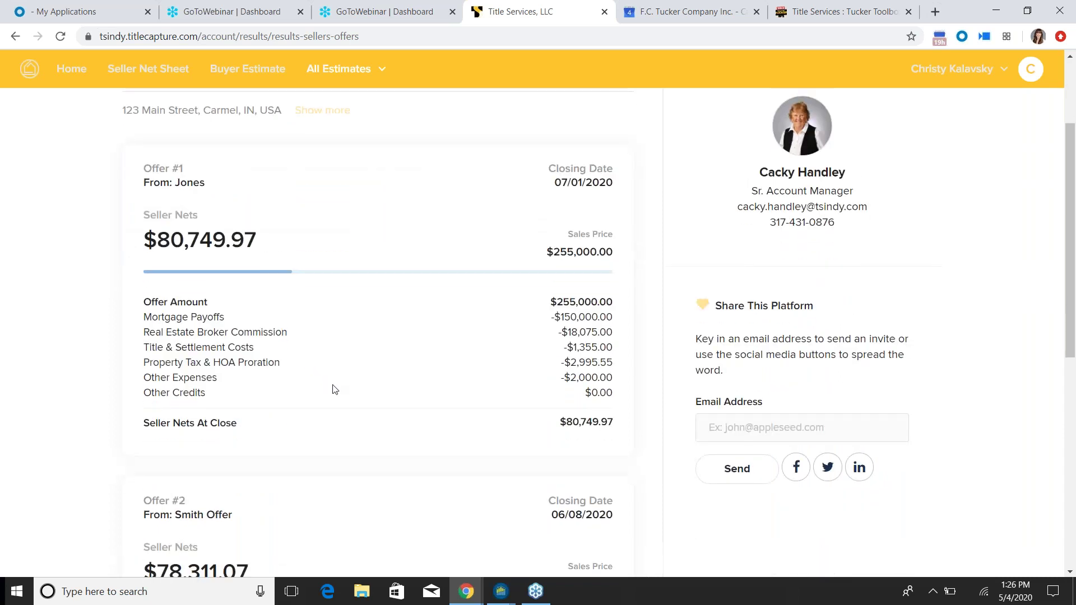
pyautogui.scroll(-7, 440, 419)
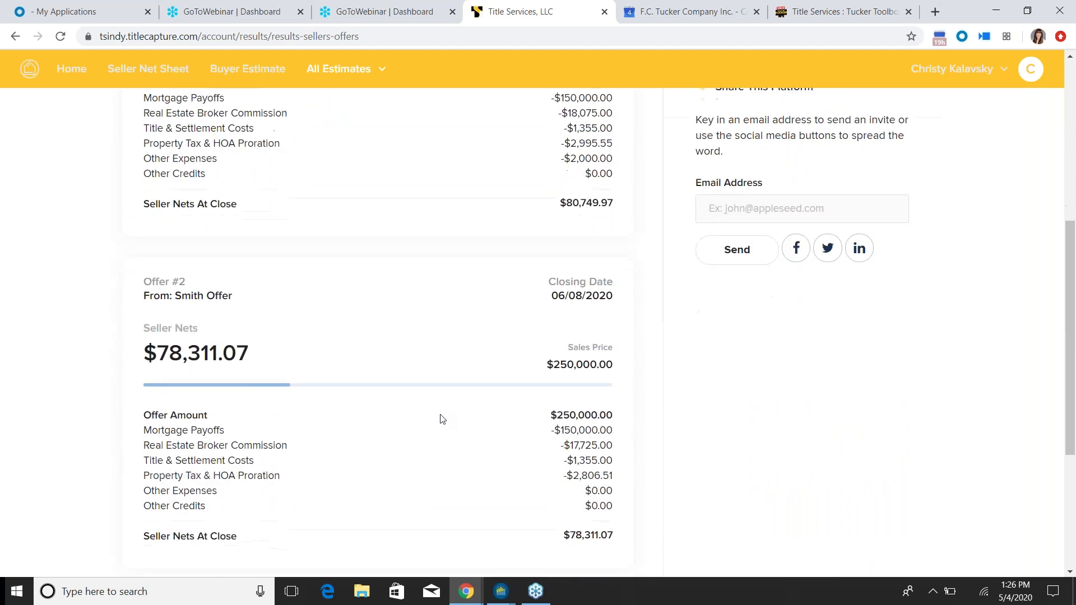
pyautogui.scroll(10, 508, 473)
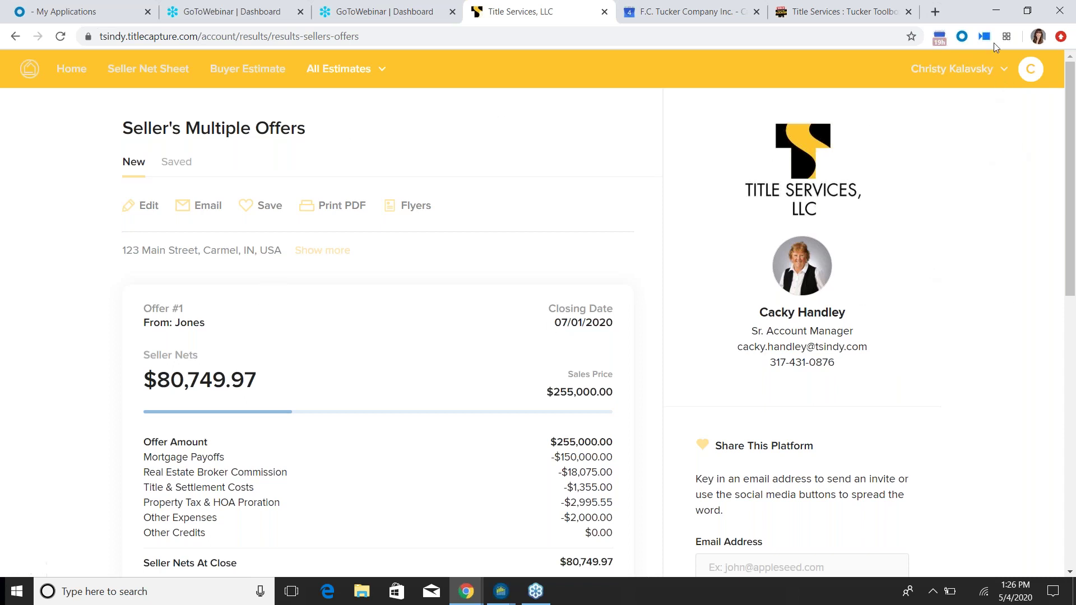
# Step: Open the account profile and view its photo upload page
pyautogui.click(1006, 75)
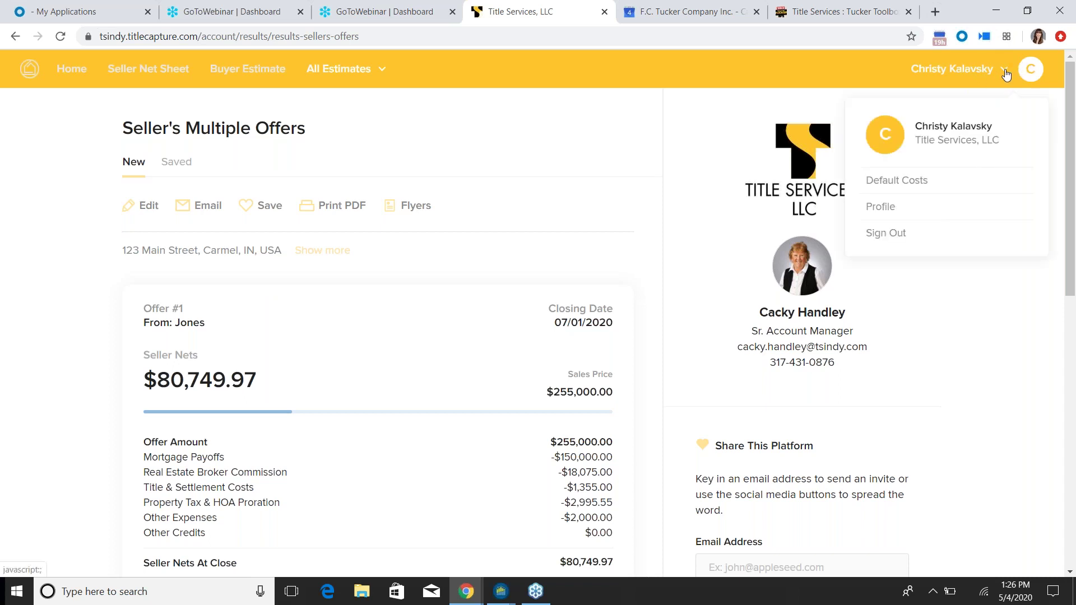
pyautogui.click(878, 209)
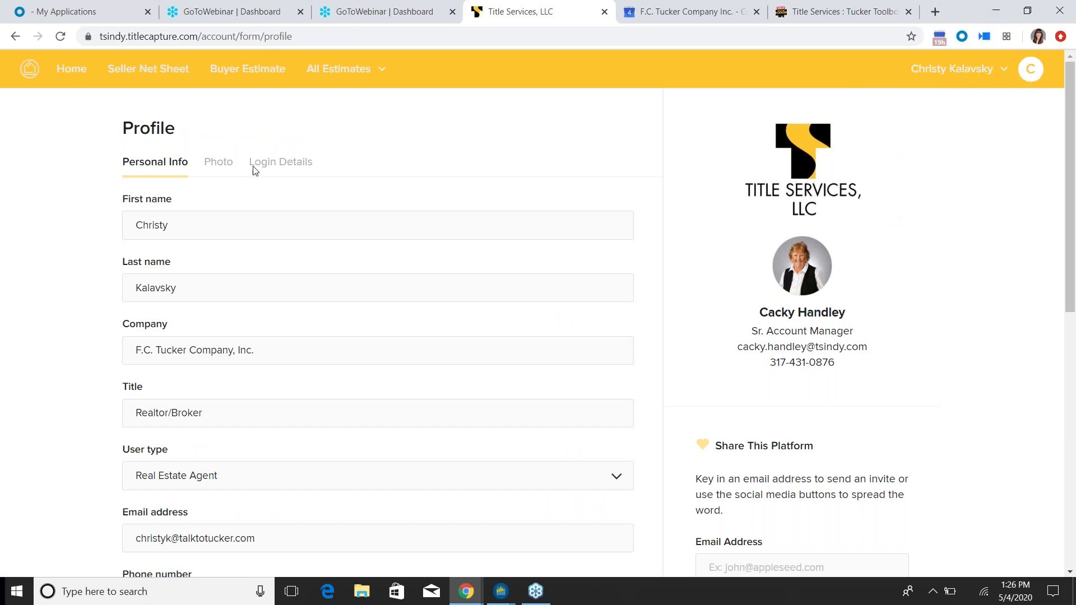
pyautogui.click(227, 172)
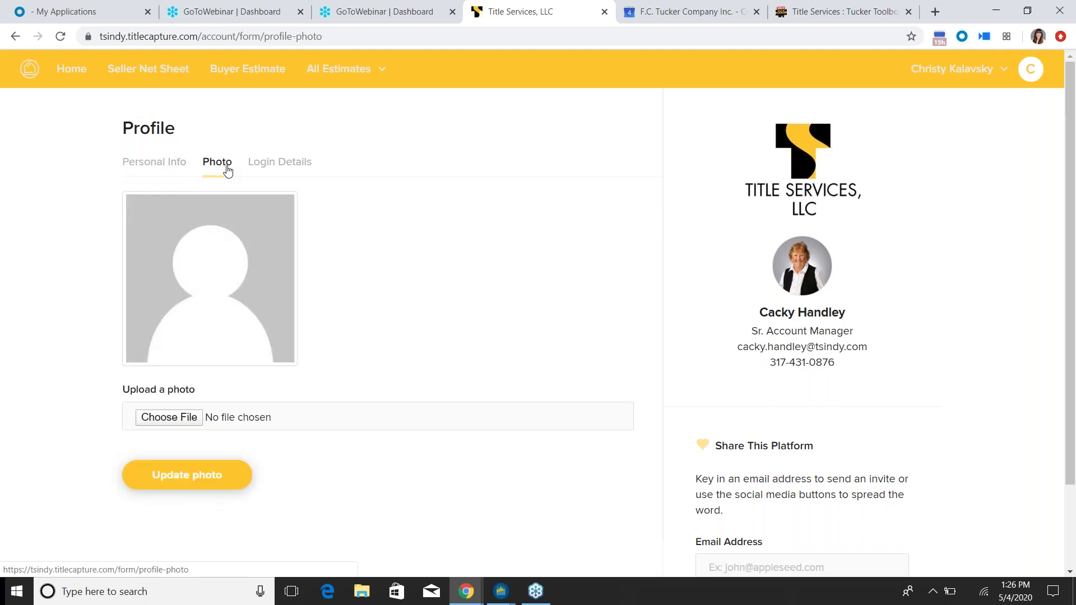
pyautogui.scroll(-2, 216, 224)
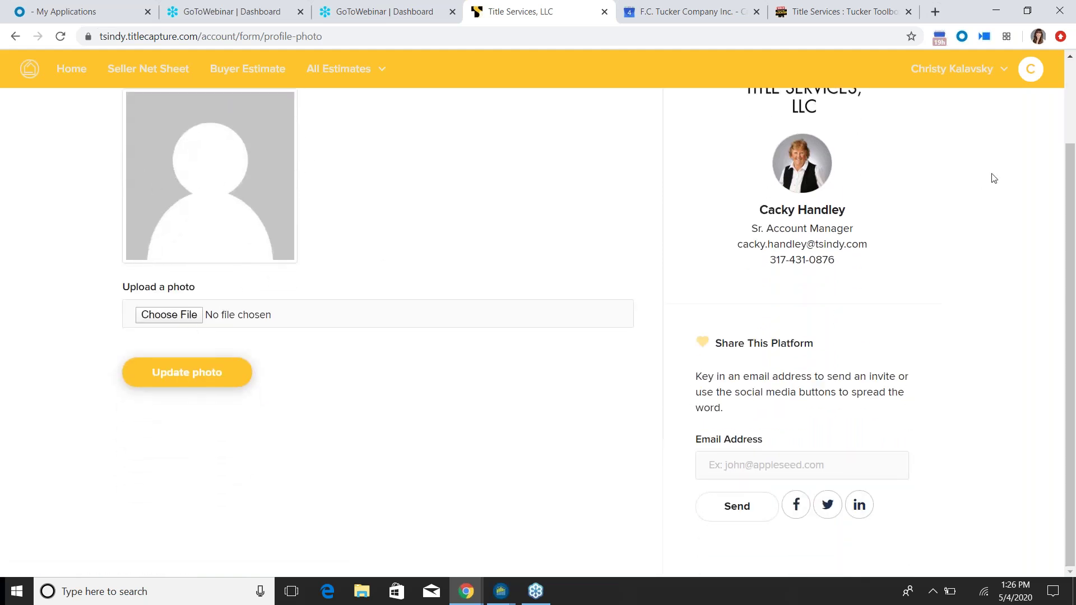
pyautogui.scroll(2, 367, 348)
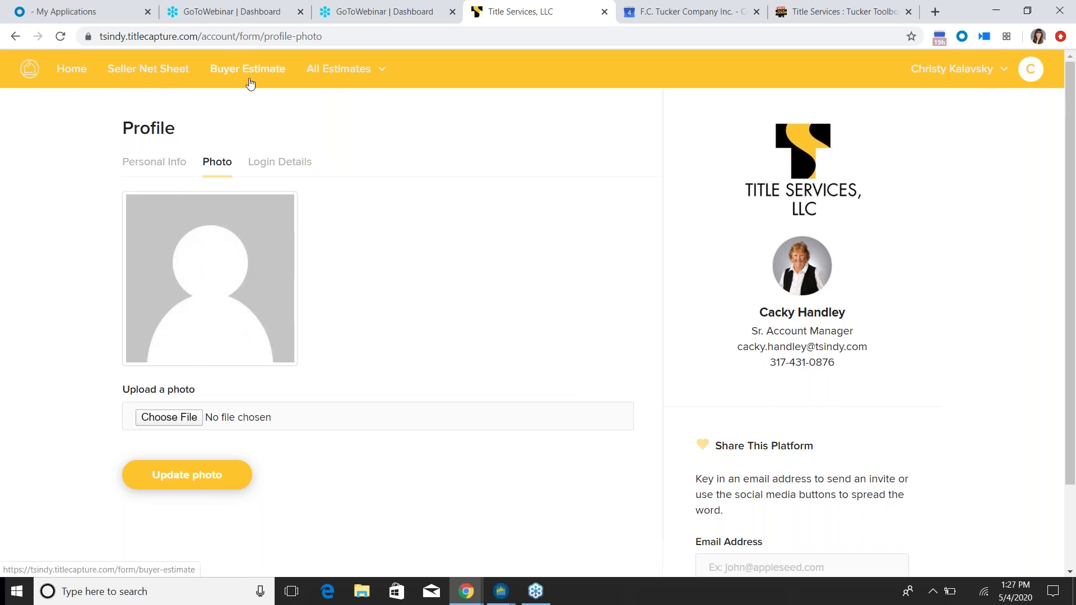
# Step: Start a new Buyer Estimate and enter the sample property's address as the property location, picking the matching suggestion
pyautogui.click(353, 71)
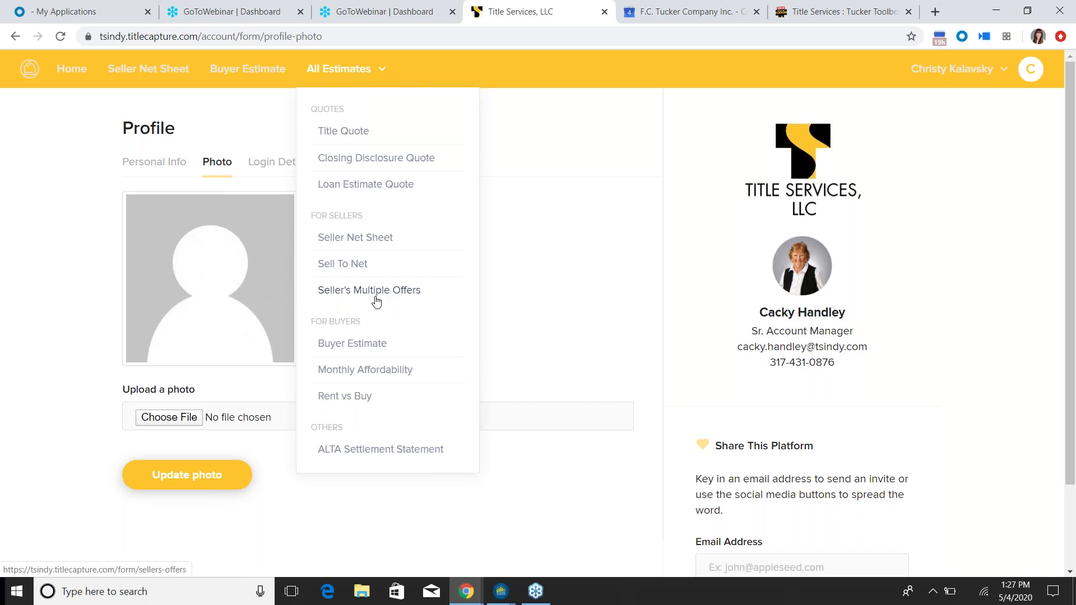
pyautogui.click(263, 74)
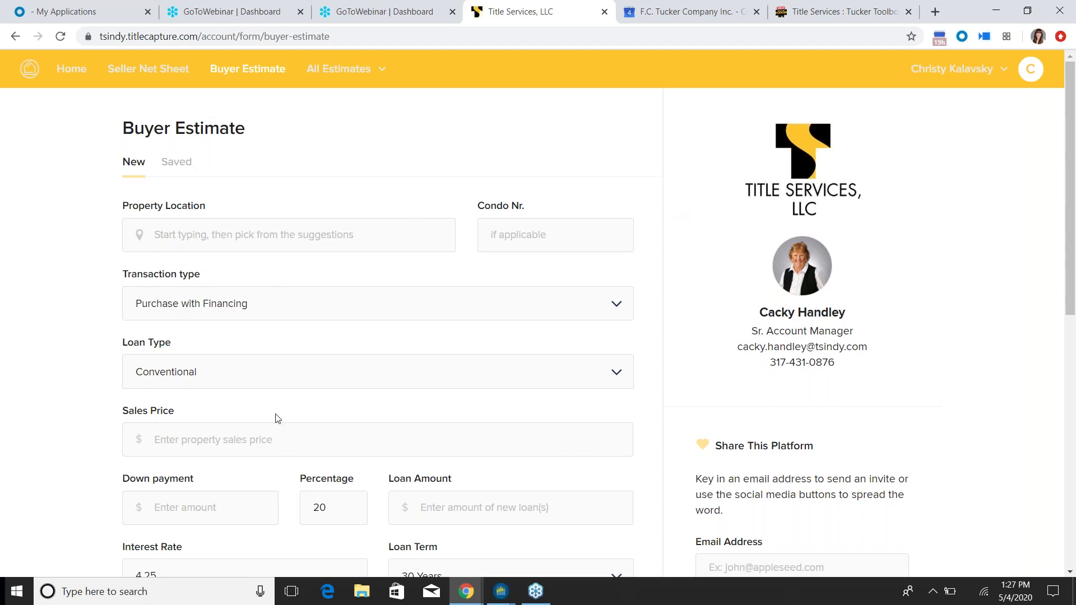
pyautogui.click(210, 227)
pyautogui.write('123')
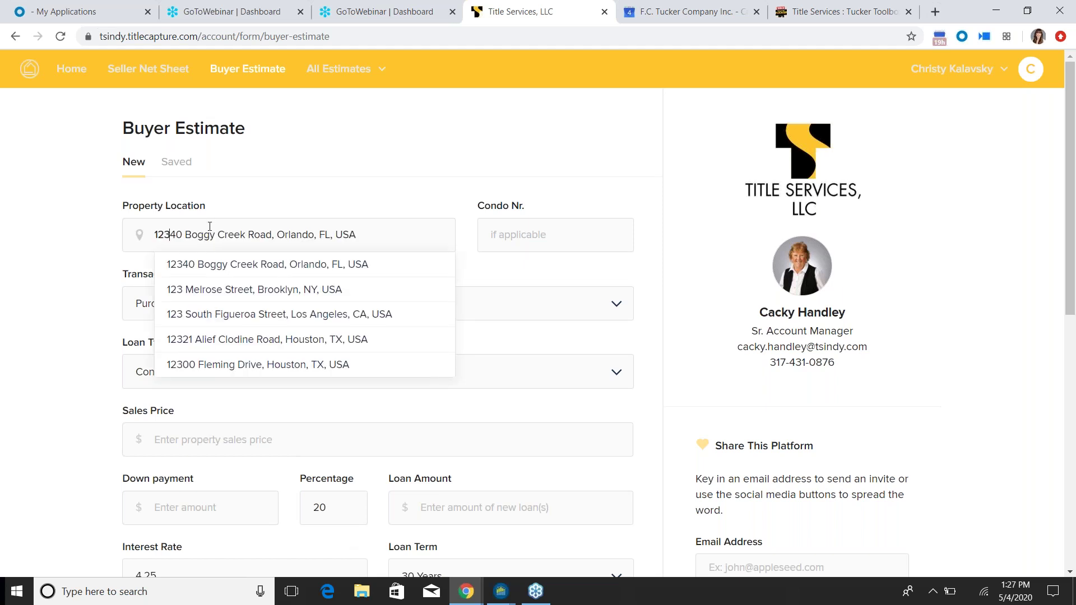
pyautogui.write(' main street')
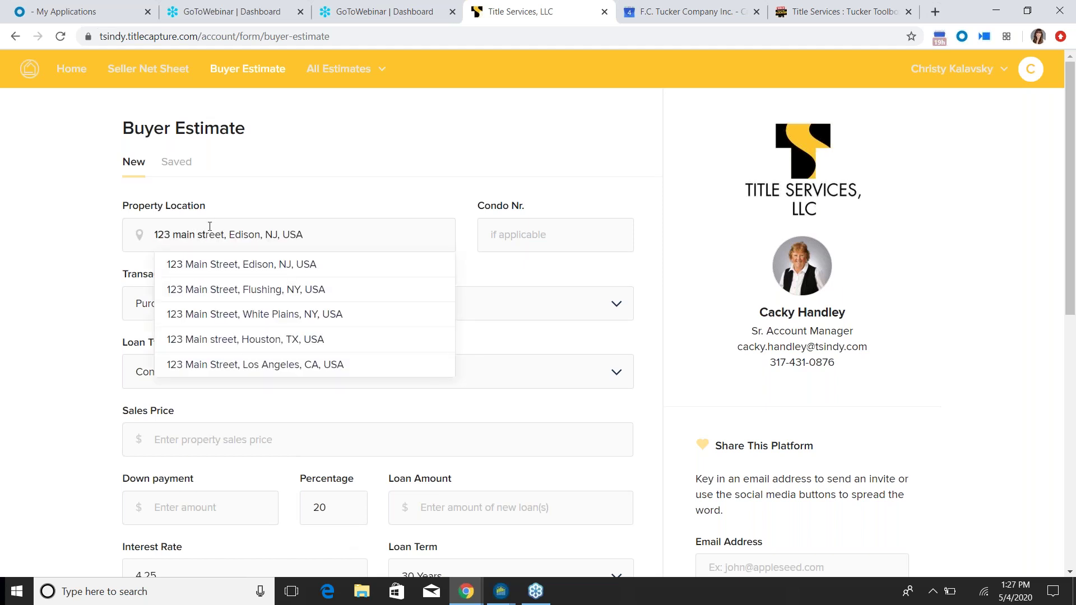
pyautogui.write('reet car')
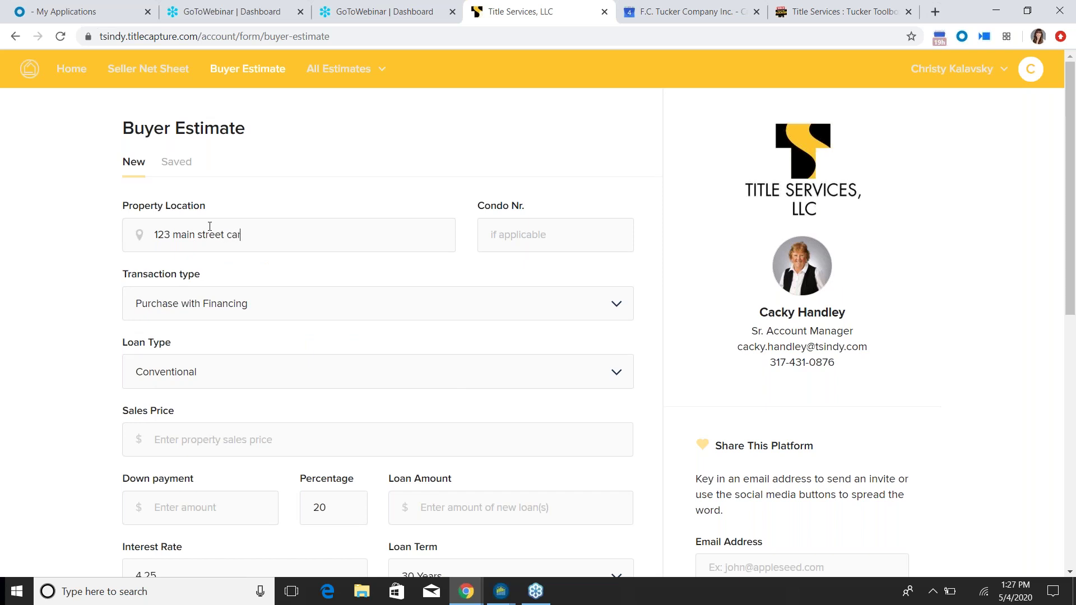
pyautogui.write('mel in')
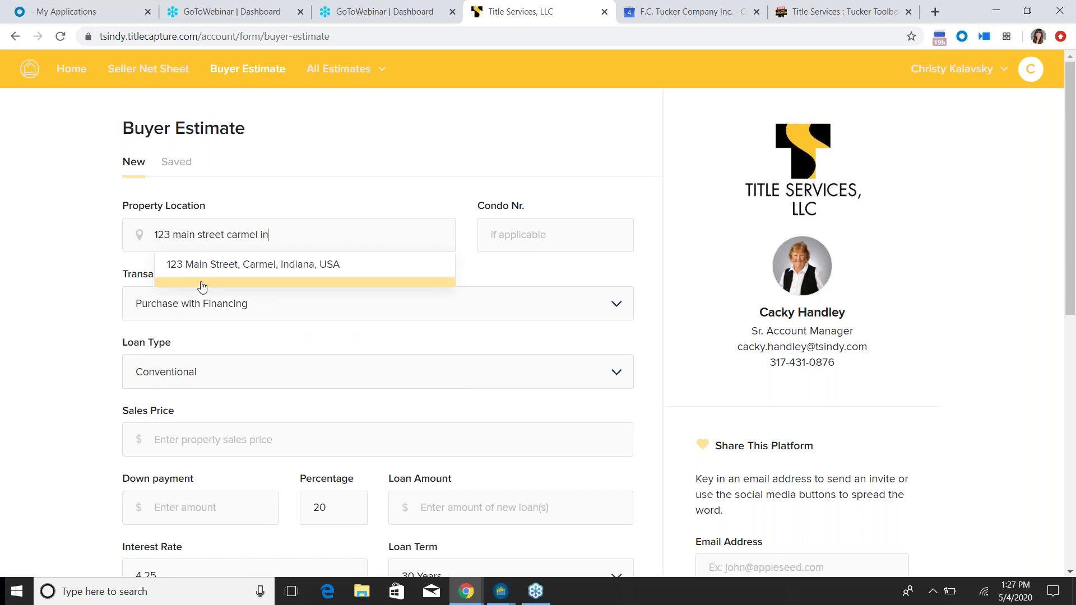
pyautogui.click(201, 278)
# Step: Keep the transaction as Purchase with Financing with a Conventional loan, and enter a sales price of $250,000
pyautogui.click(210, 307)
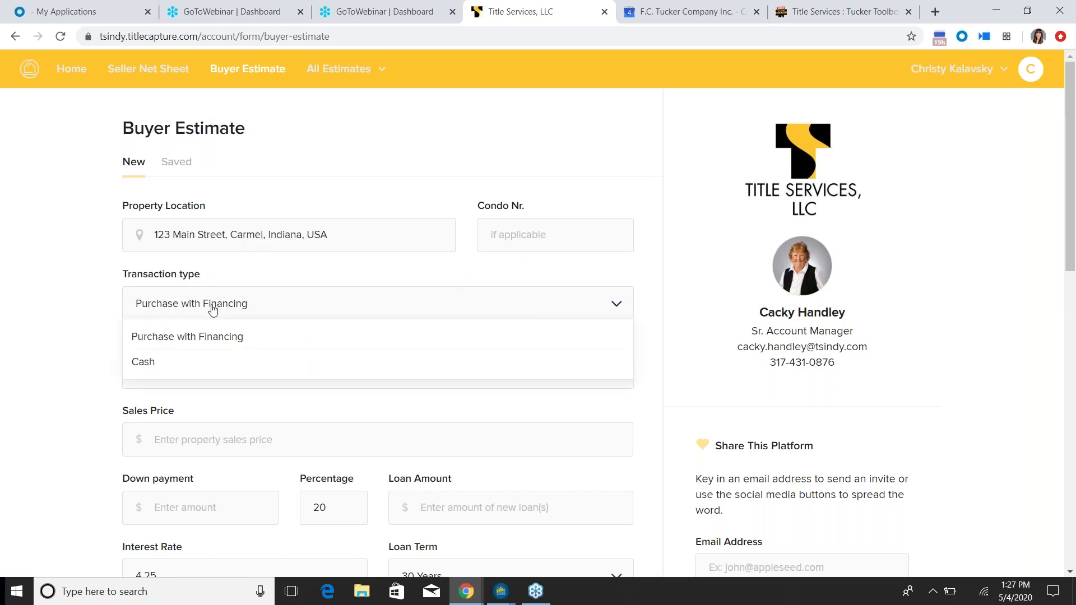
pyautogui.click(215, 337)
pyautogui.scroll(-2, 242, 345)
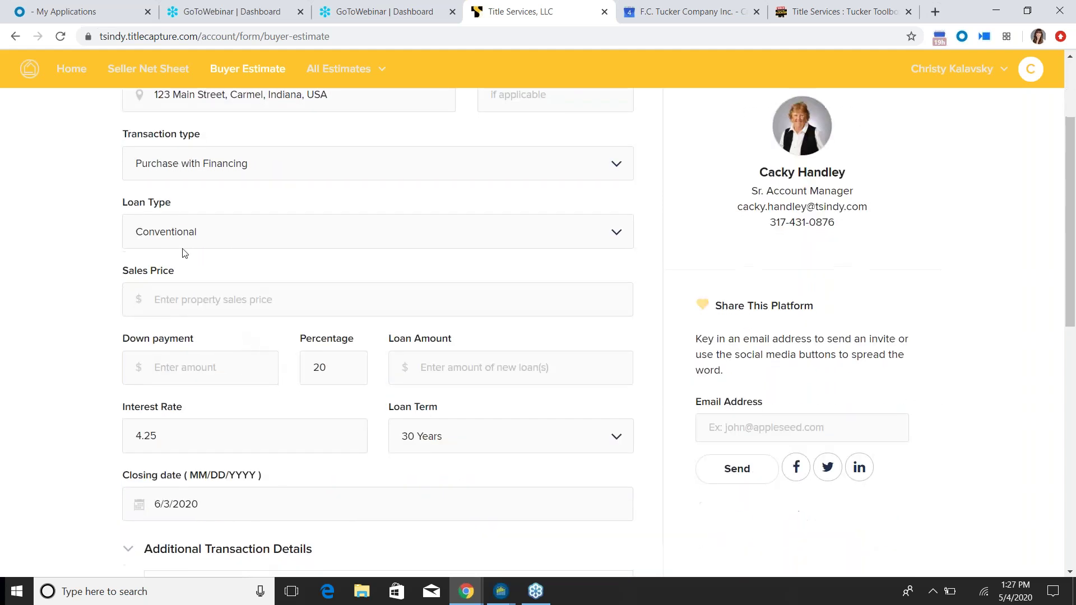
pyautogui.click(233, 247)
pyautogui.click(233, 250)
pyautogui.click(183, 299)
pyautogui.write('2500000.00')
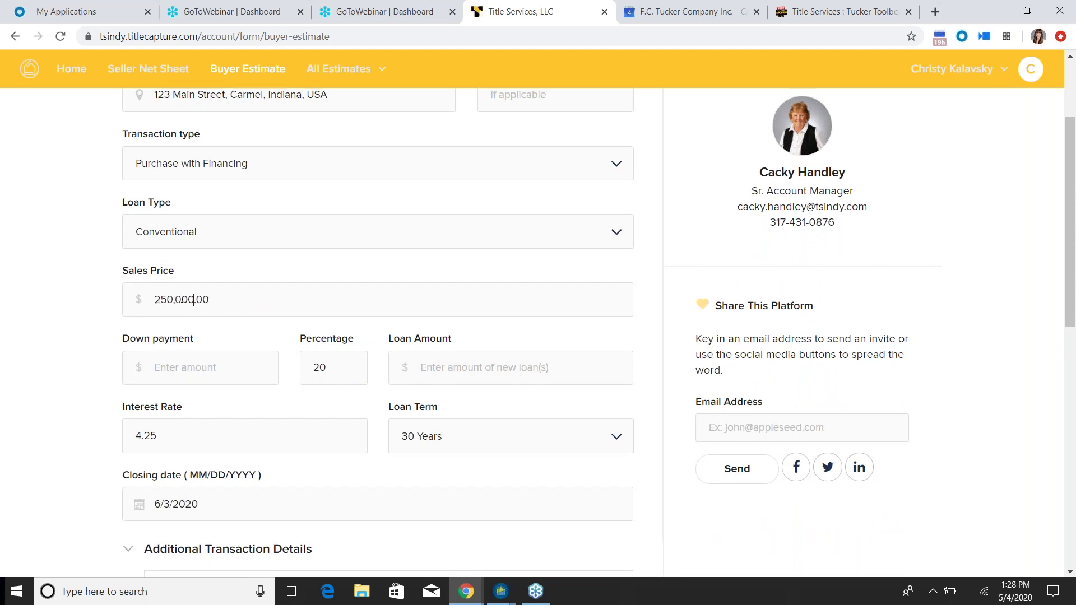
# Step: Set the buyer's down payment percentage to 20
pyautogui.click(202, 373)
pyautogui.moveTo(354, 368); pyautogui.dragTo(302, 370)
pyautogui.write('10')
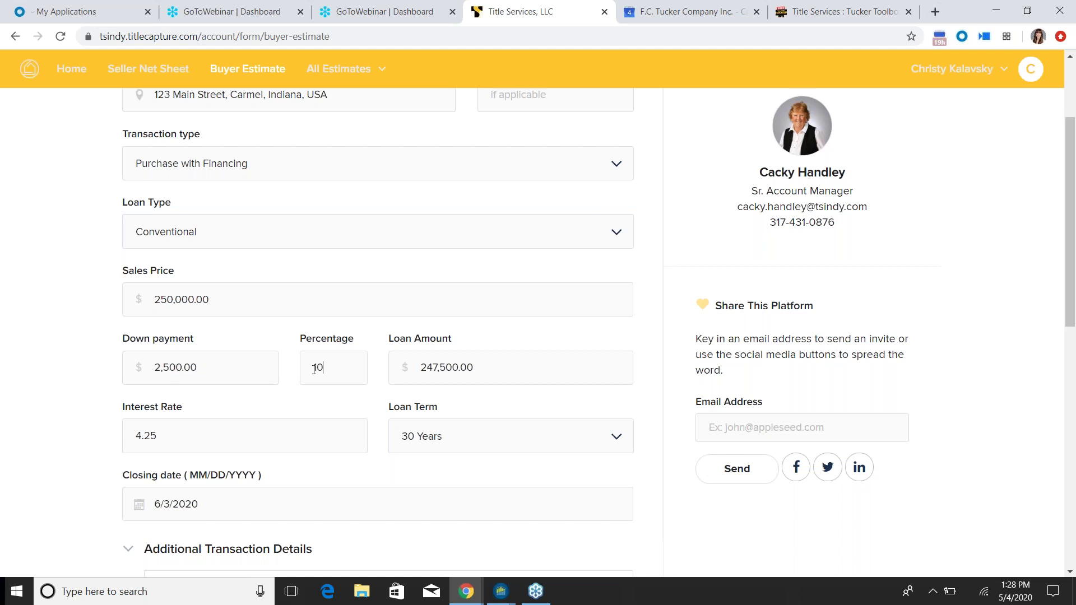
pyautogui.press('BackSpace')
pyautogui.press('BackSpace')
pyautogui.write('20')
# Step: Set the interest rate to 3.5 and the closing date to 06/15/2020
pyautogui.scroll(-1, 311, 413)
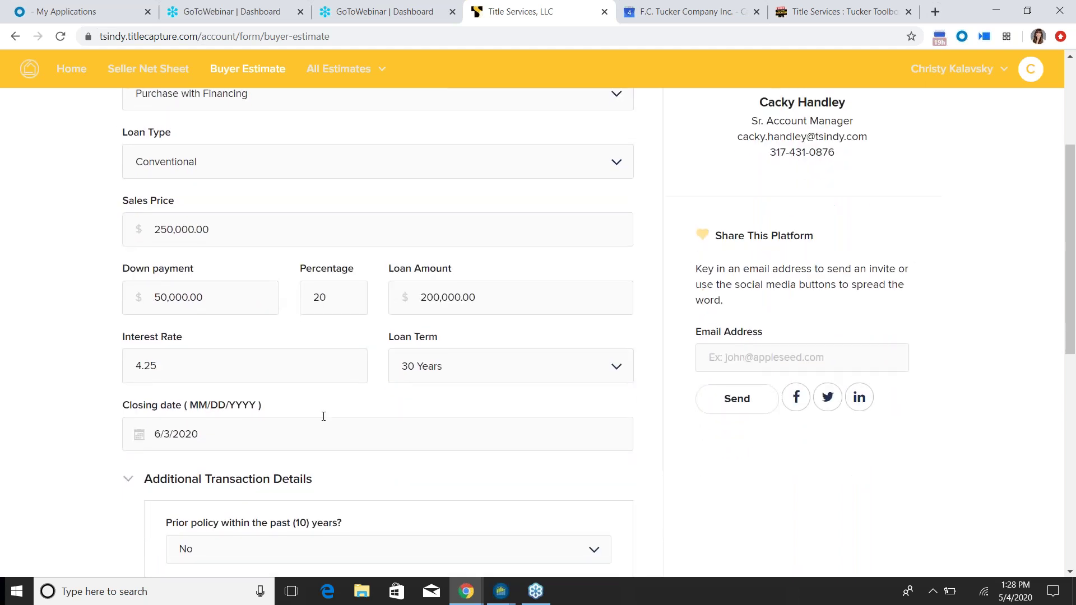
pyautogui.moveTo(181, 372); pyautogui.dragTo(56, 359)
pyautogui.write('3.5')
pyautogui.scroll(-1, 486, 399)
pyautogui.click(224, 360)
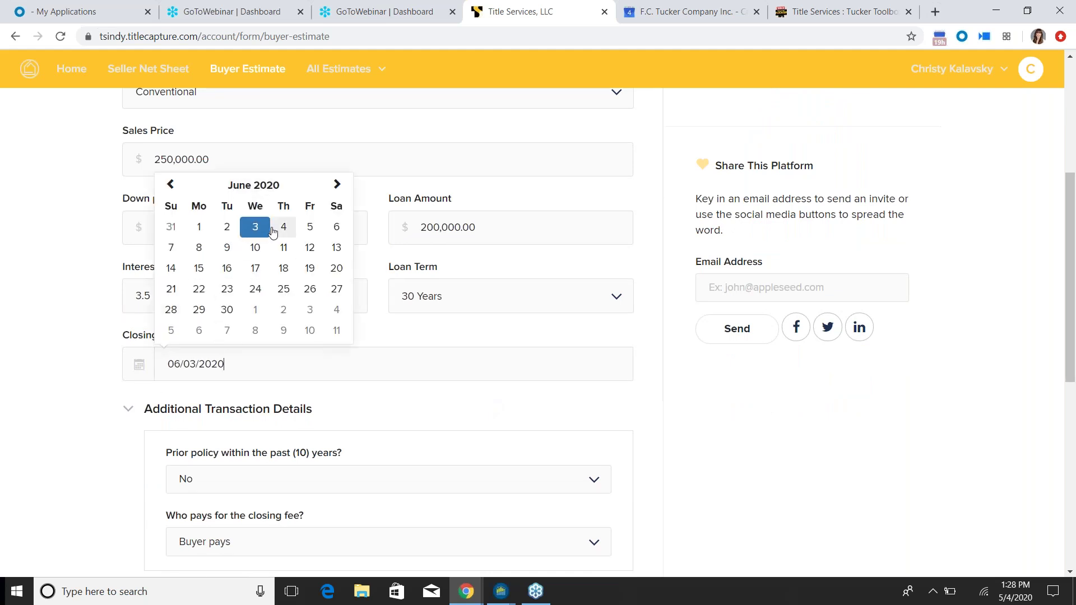
pyautogui.click(200, 273)
# Step: Enter a yearly home insurance amount of $1,000
pyautogui.scroll(-3, 312, 423)
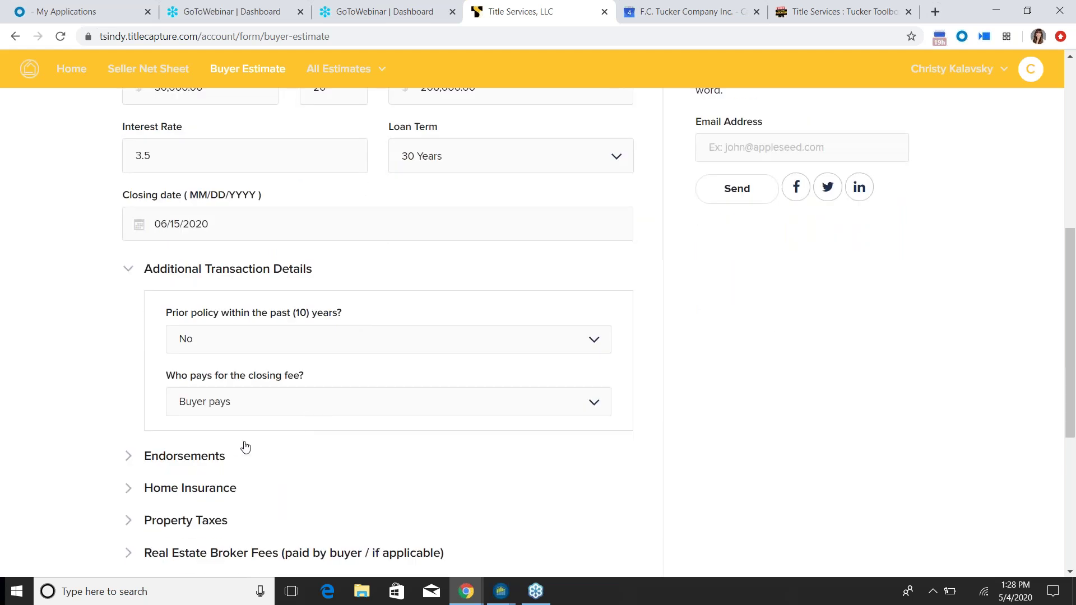
pyautogui.click(243, 410)
pyautogui.click(238, 486)
pyautogui.scroll(-3, 153, 383)
pyautogui.click(125, 350)
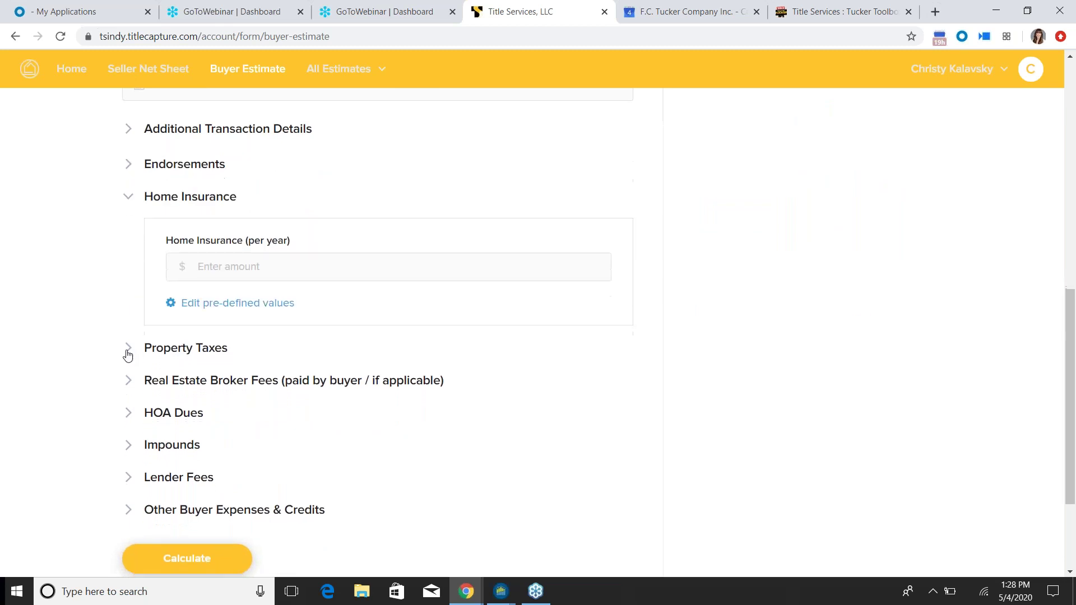
pyautogui.click(244, 267)
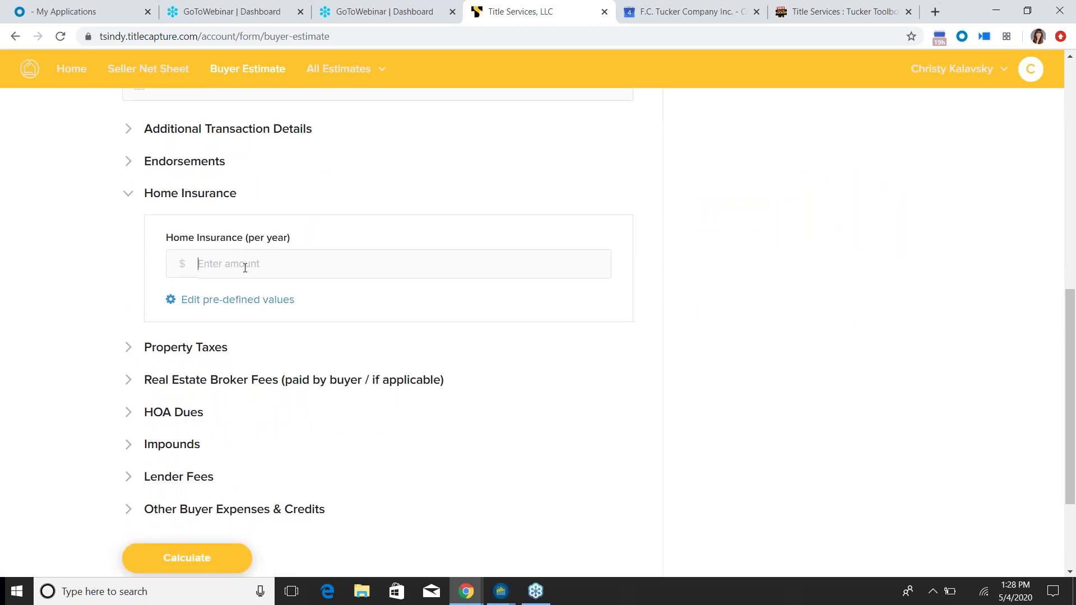
pyautogui.write('1000.00')
# Step: Enter annual property taxes of $3,000 and mark last year's taxes as "First half paid only"
pyautogui.click(128, 348)
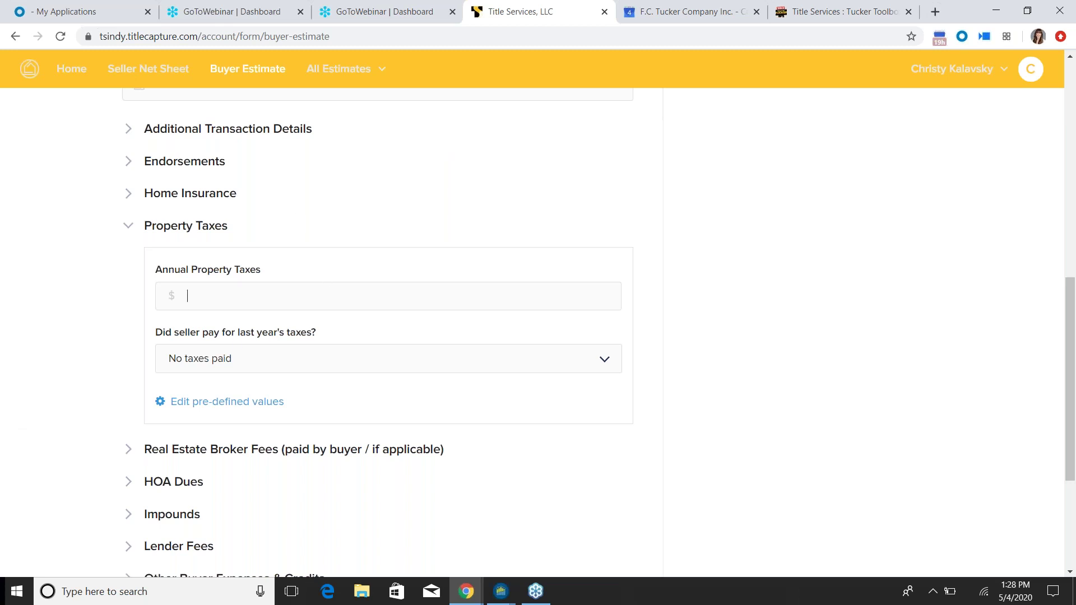
pyautogui.write('3000')
pyautogui.click(288, 371)
pyautogui.click(289, 370)
pyautogui.click(288, 369)
pyautogui.click(258, 415)
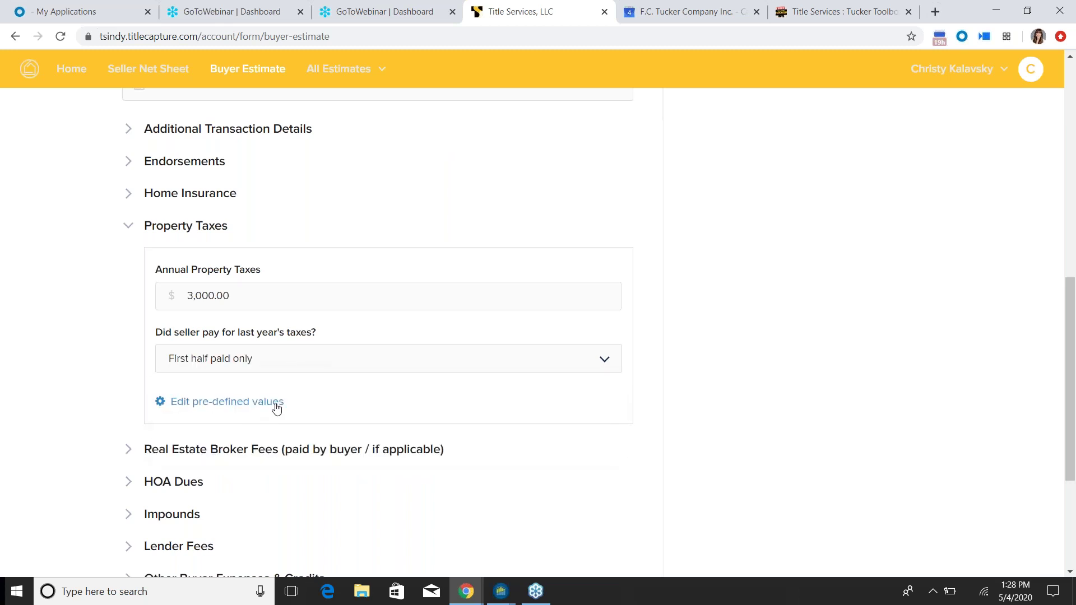
# Step: Enter a flat brokerage fee of $225 under the buyer-paid real estate broker fees
pyautogui.scroll(-4, 276, 412)
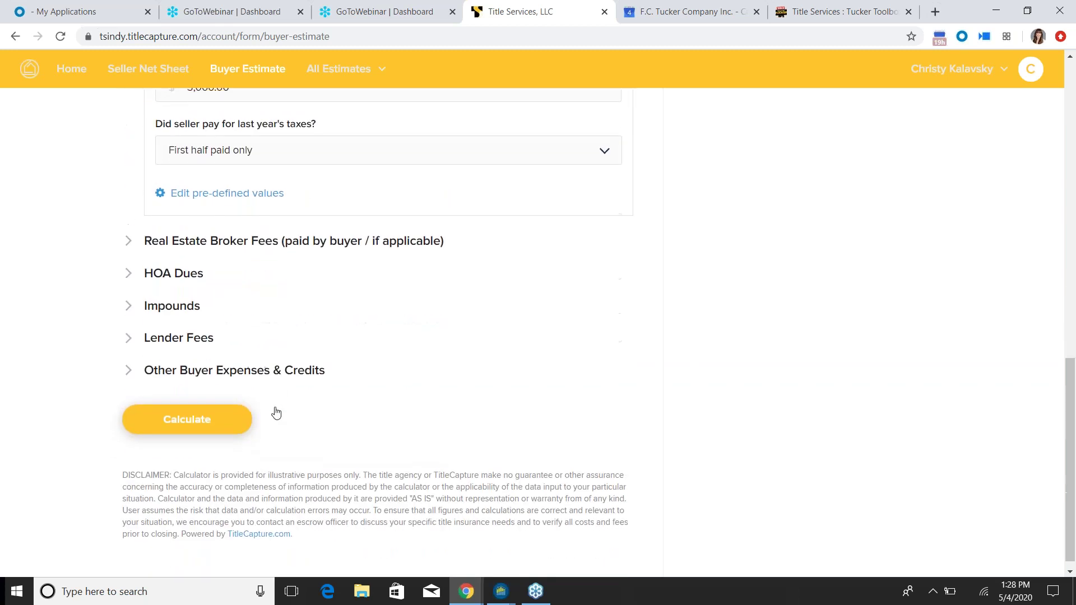
pyautogui.click(126, 243)
pyautogui.scroll(4, 295, 200)
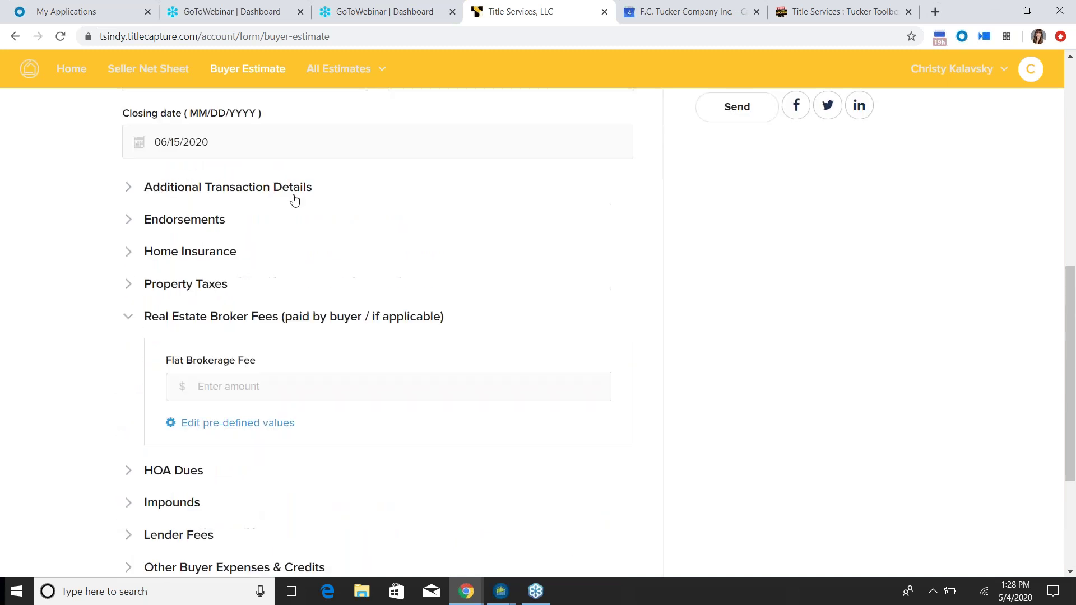
pyautogui.click(239, 376)
pyautogui.write('225')
pyautogui.scroll(-1, 326, 411)
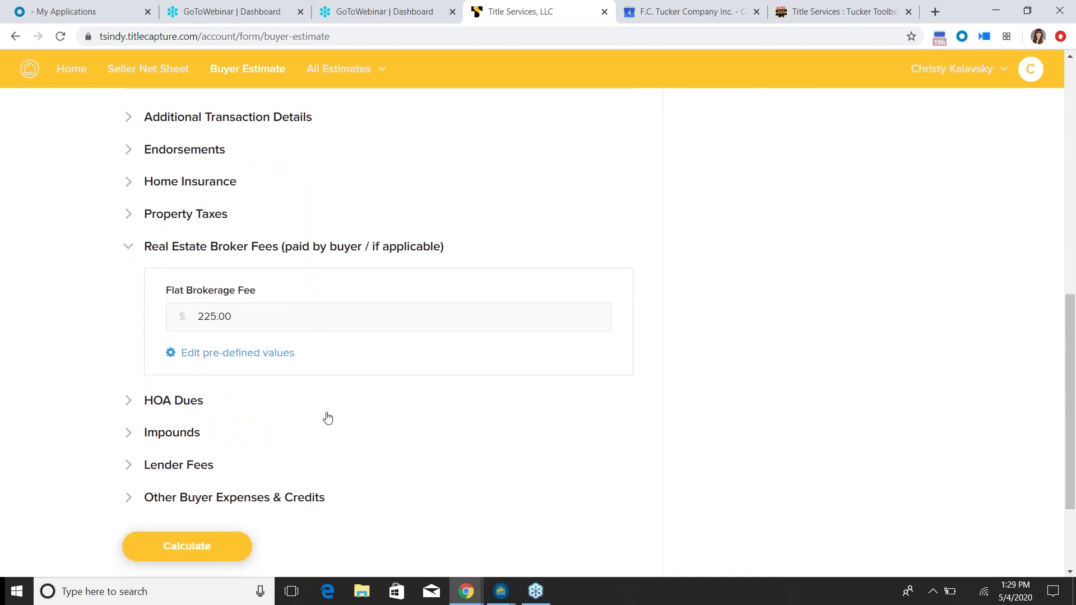
# Step: Set the HOA dues to Yearly with an amount of $350, and mark the current year's dues as paid by the seller
pyautogui.click(128, 401)
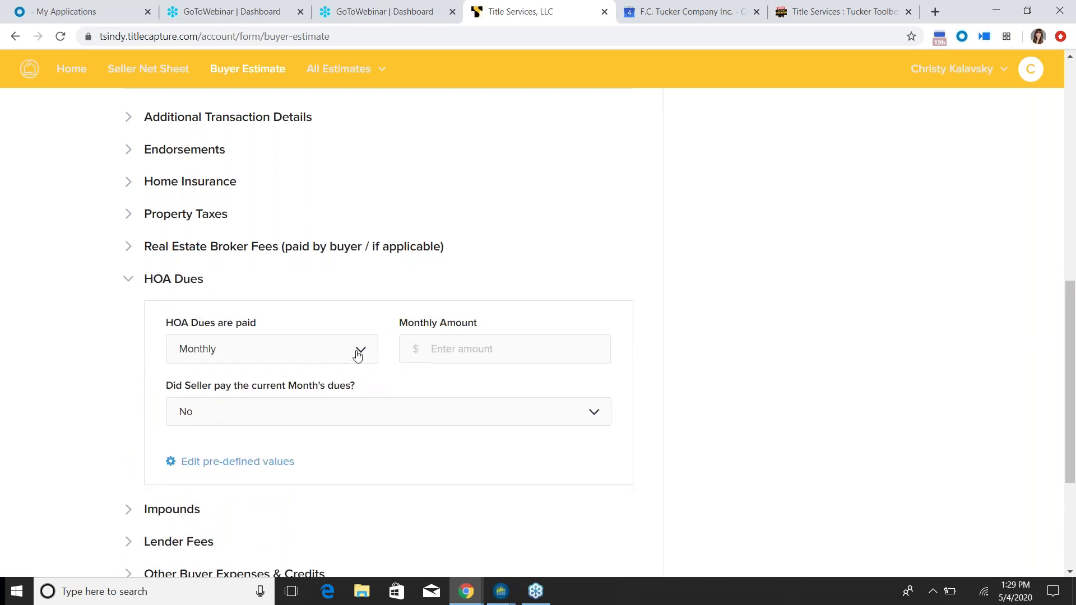
pyautogui.click(360, 359)
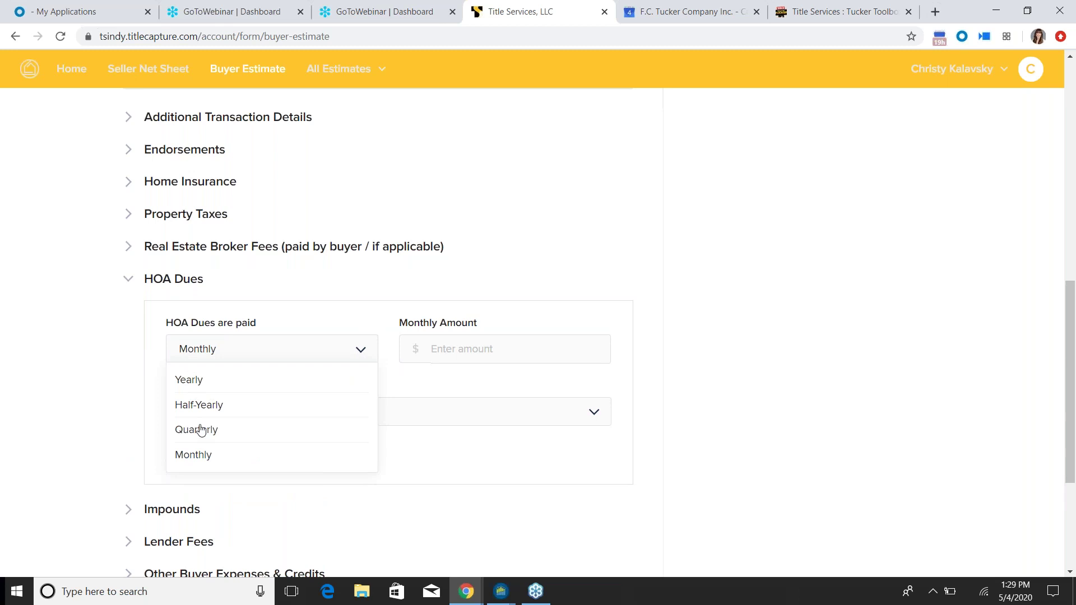
pyautogui.click(203, 382)
pyautogui.click(436, 350)
pyautogui.write('350.00')
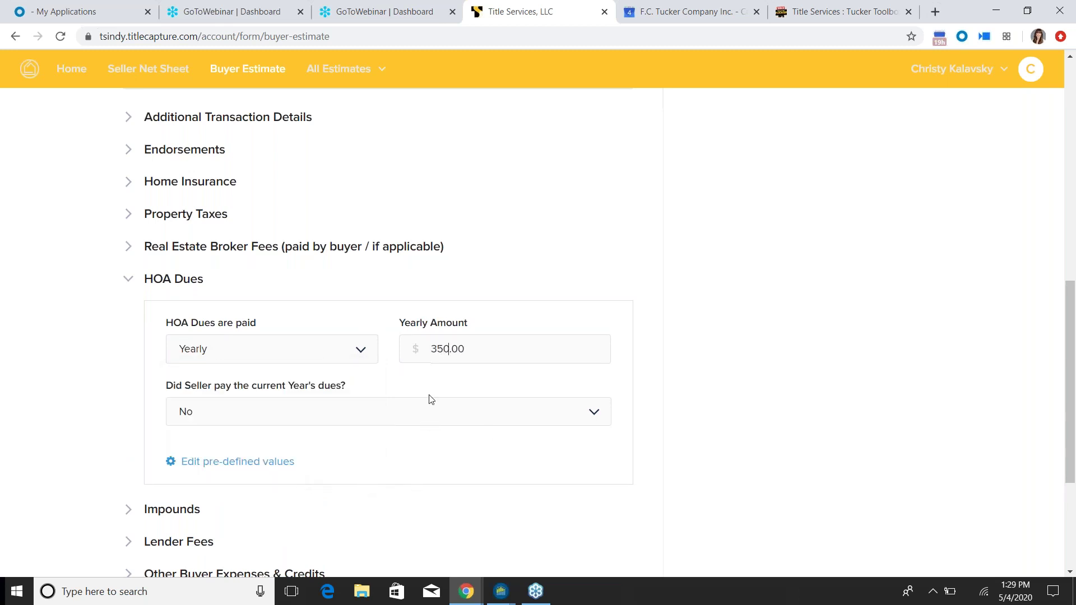
pyautogui.click(306, 424)
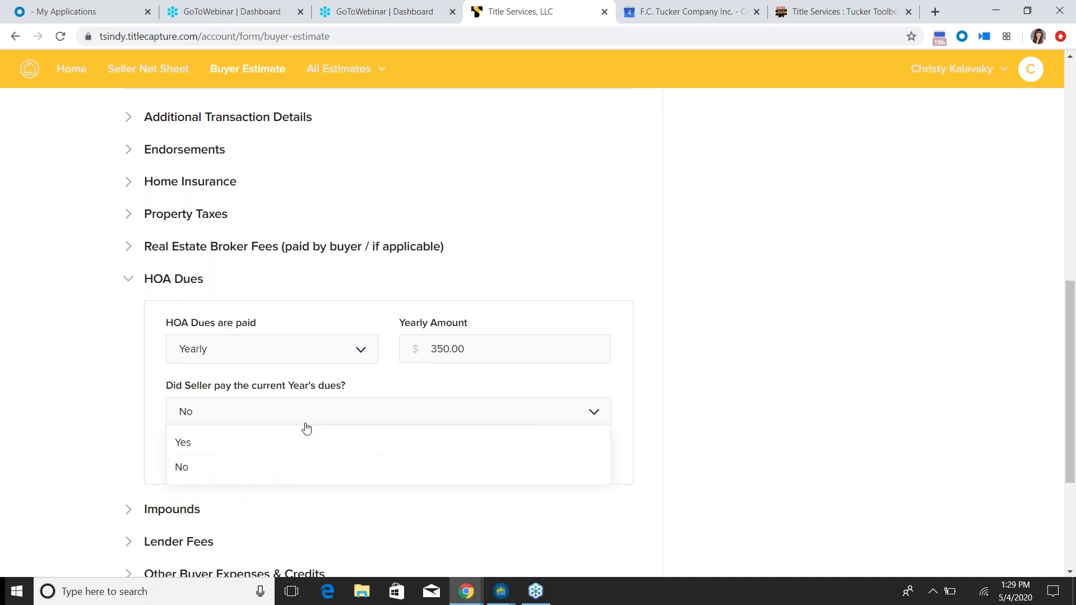
pyautogui.click(292, 450)
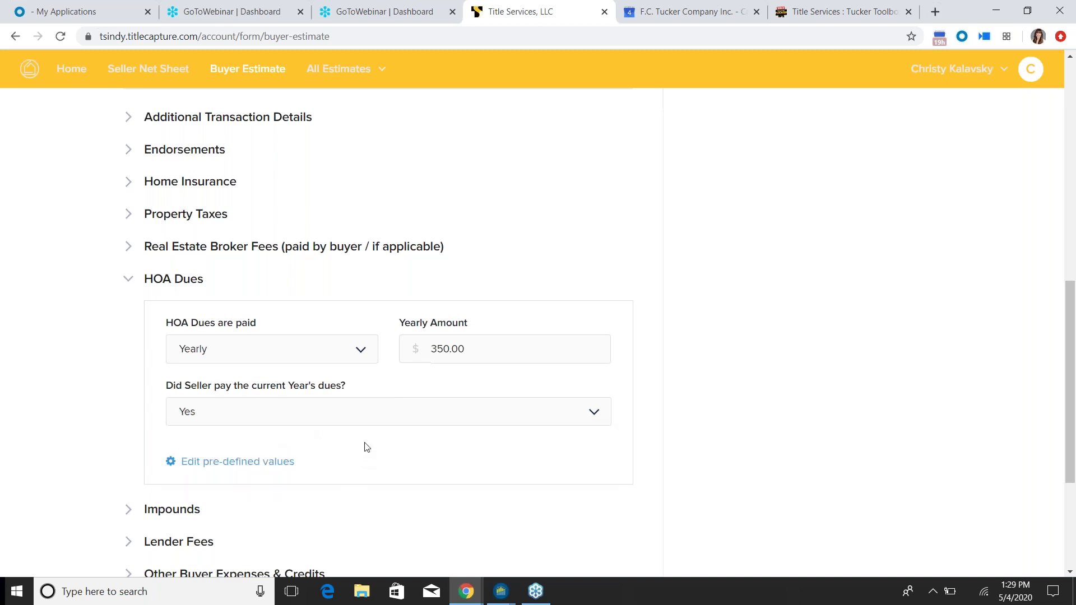
# Step: Examine the Lender Fees section of the Buyer Estimate without entering any fees
pyautogui.scroll(-1, 366, 447)
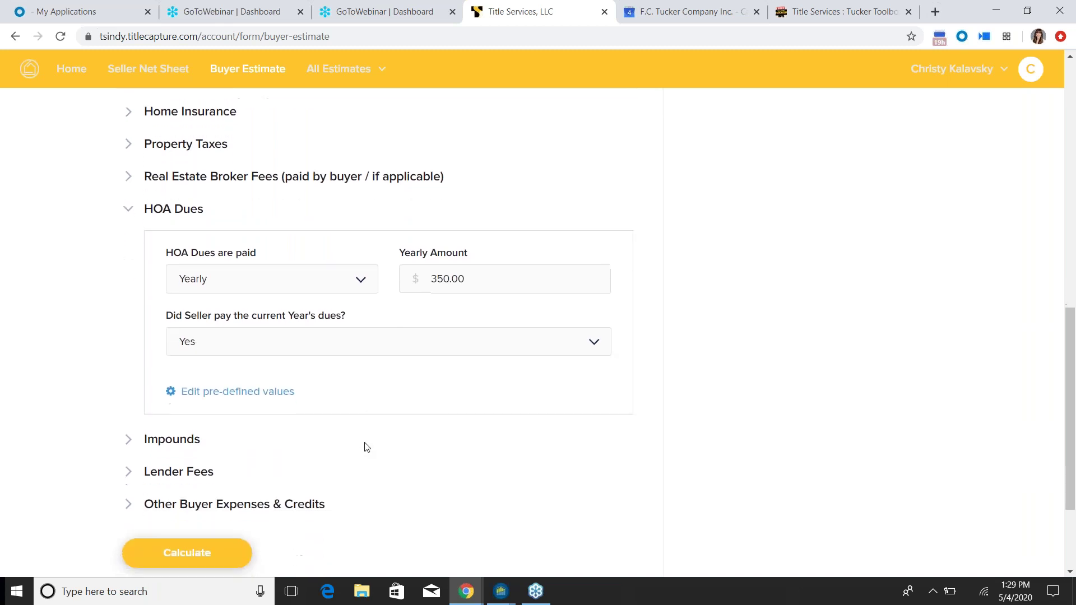
pyautogui.click(131, 477)
pyautogui.scroll(-1, 338, 396)
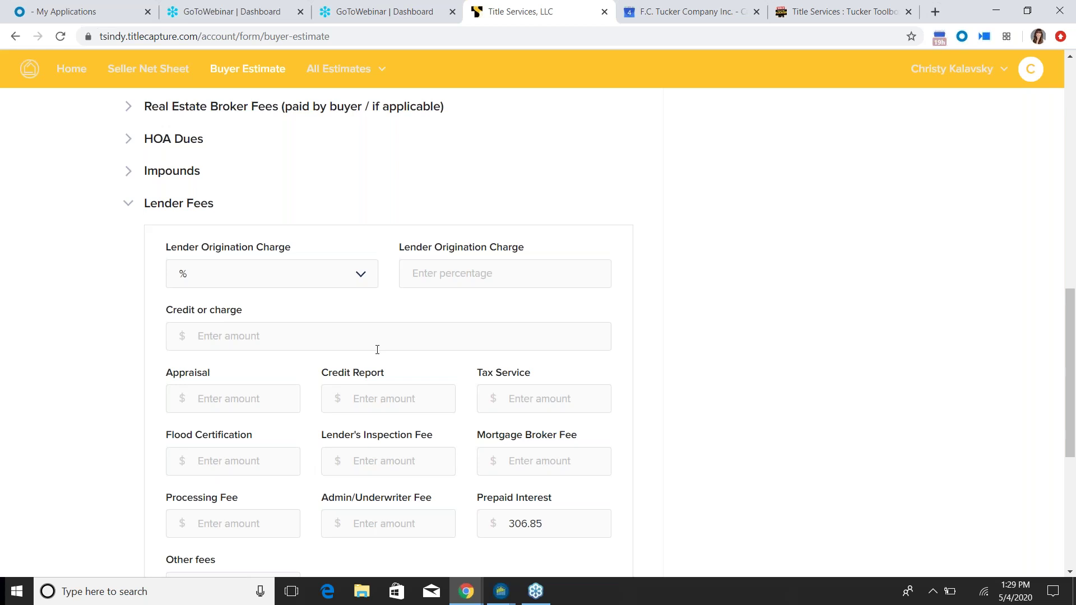
pyautogui.scroll(-1, 306, 176)
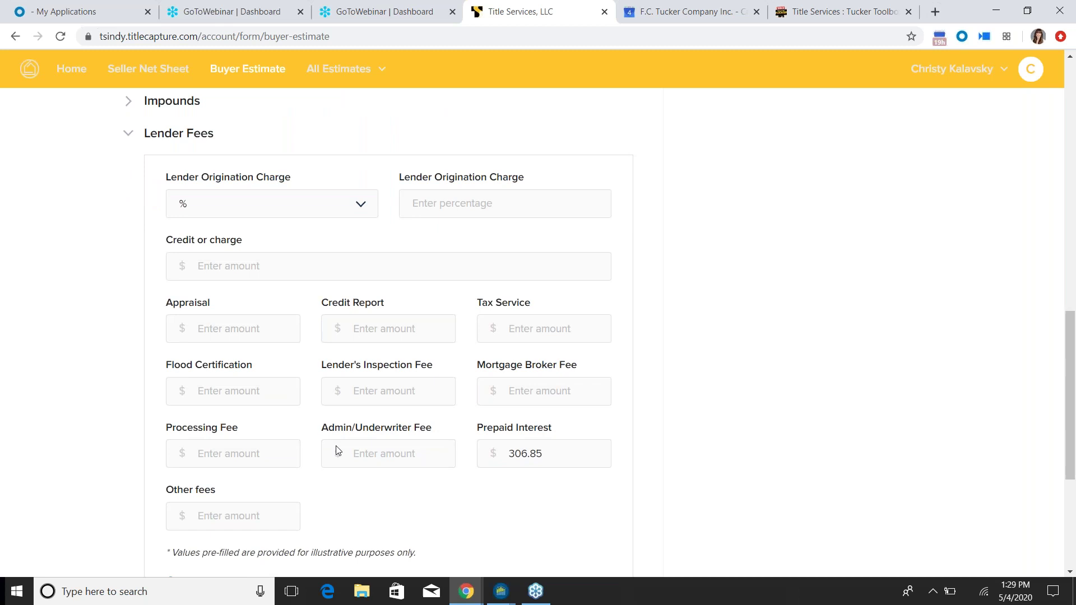
pyautogui.click(126, 135)
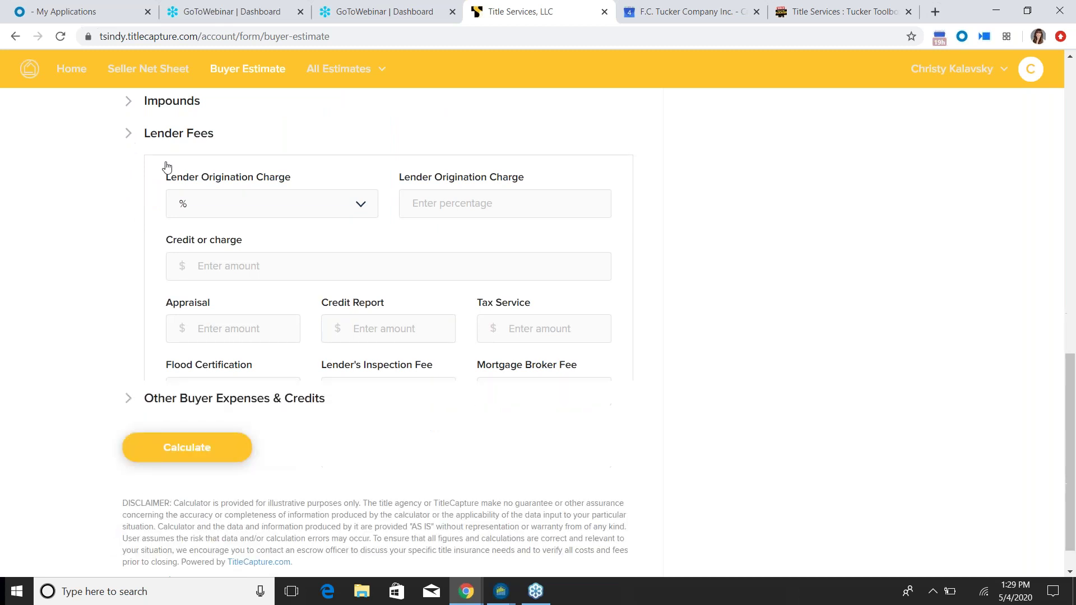
# Step: Add a home warranty expense of $550.00 under the other buyer expenses and credits
pyautogui.click(133, 357)
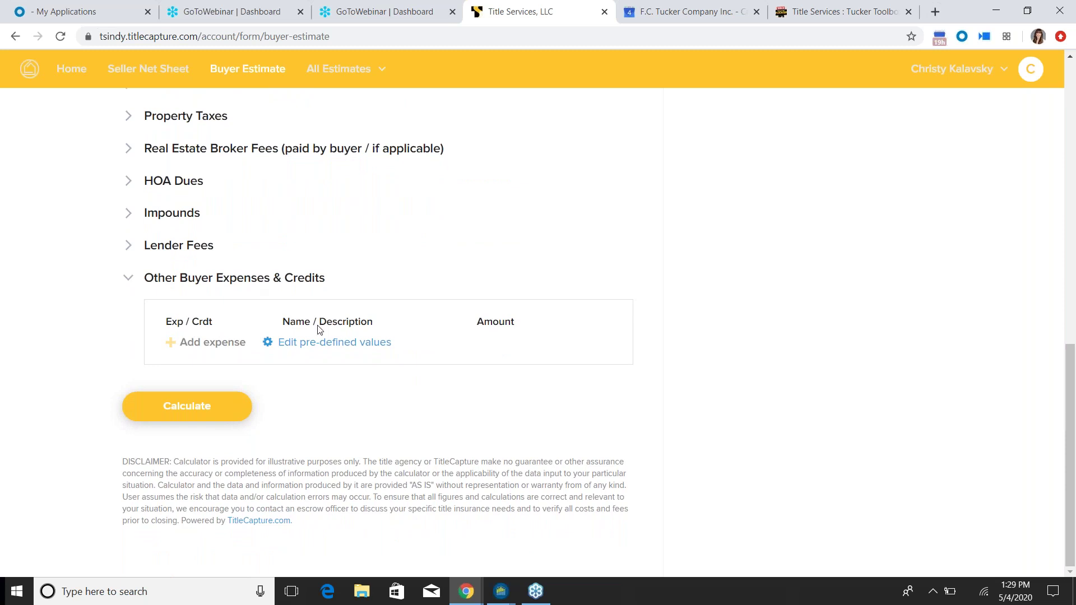
pyautogui.click(172, 348)
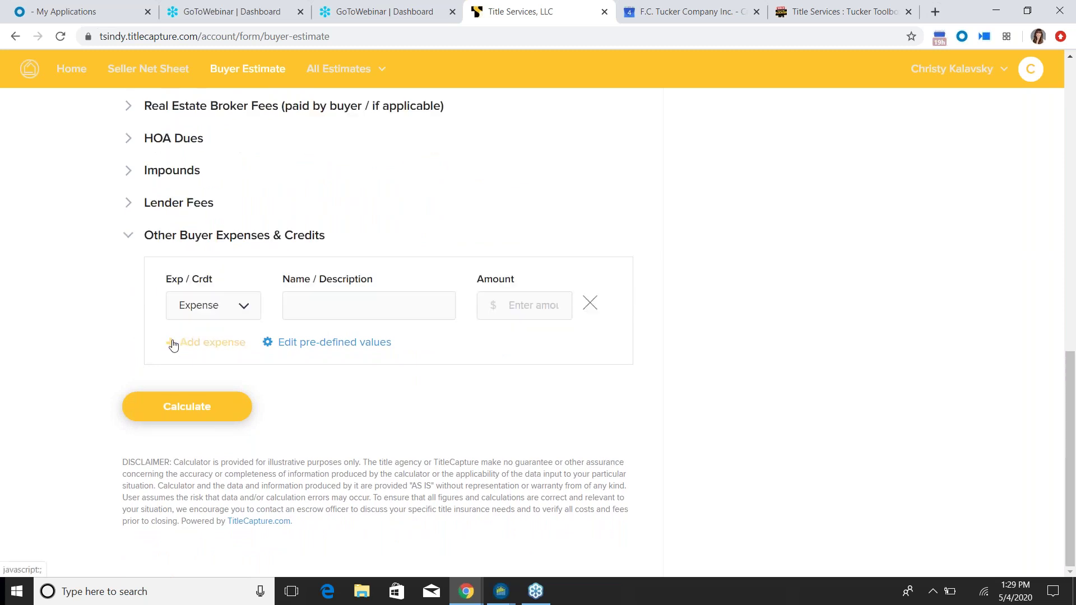
pyautogui.click(220, 311)
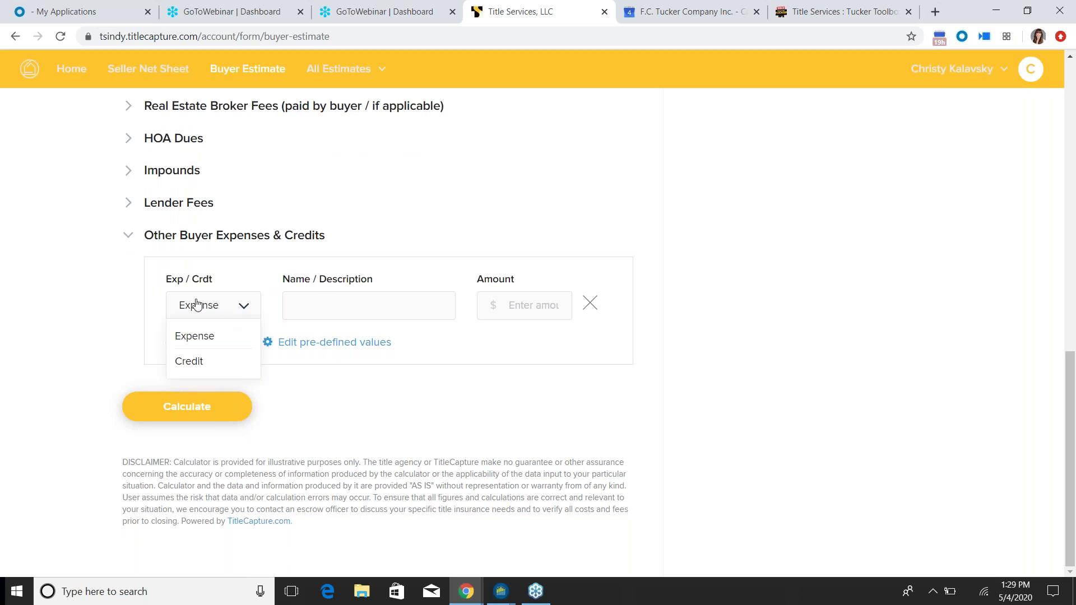
pyautogui.click(377, 299)
pyautogui.write('h')
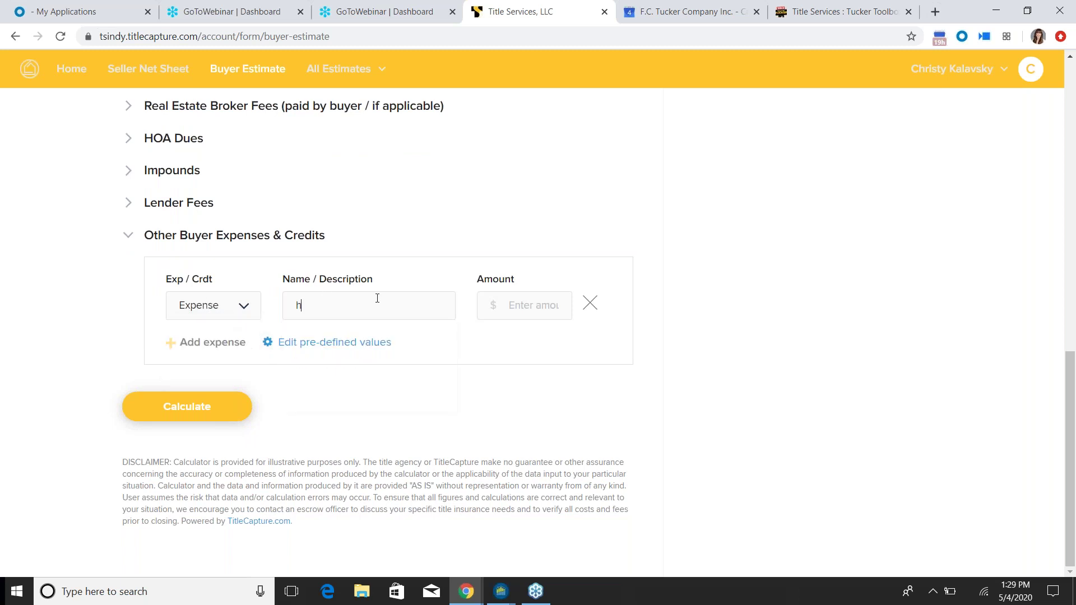
pyautogui.write('ome warranty')
pyautogui.click(560, 297)
pyautogui.write('550.00')
# Step: Calculate the Buyer Estimate and review its closing costs and monthly payment breakdown
pyautogui.click(168, 412)
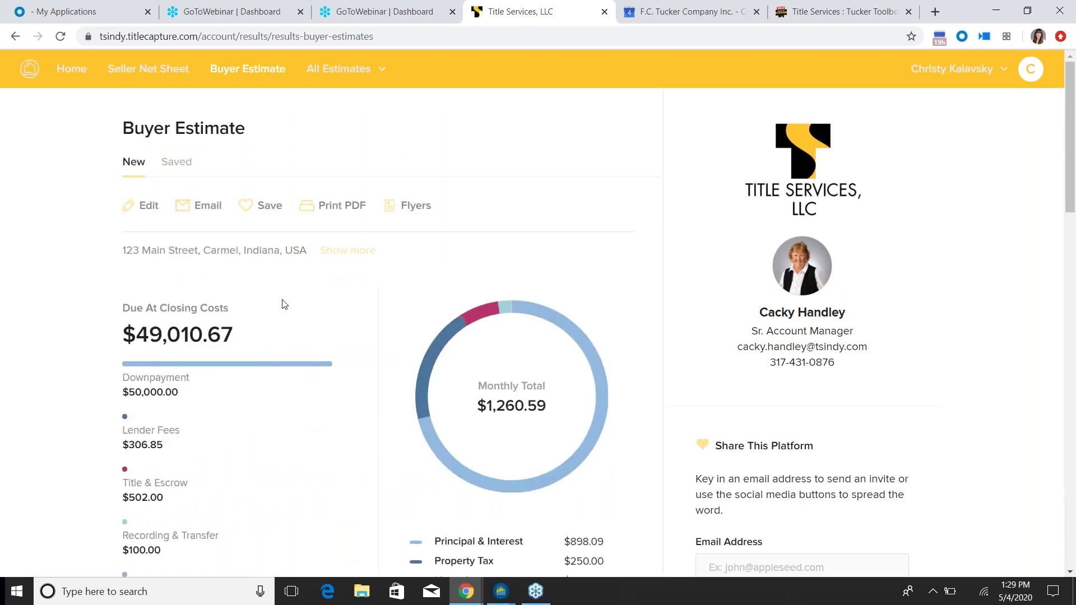
pyautogui.scroll(-1, 285, 305)
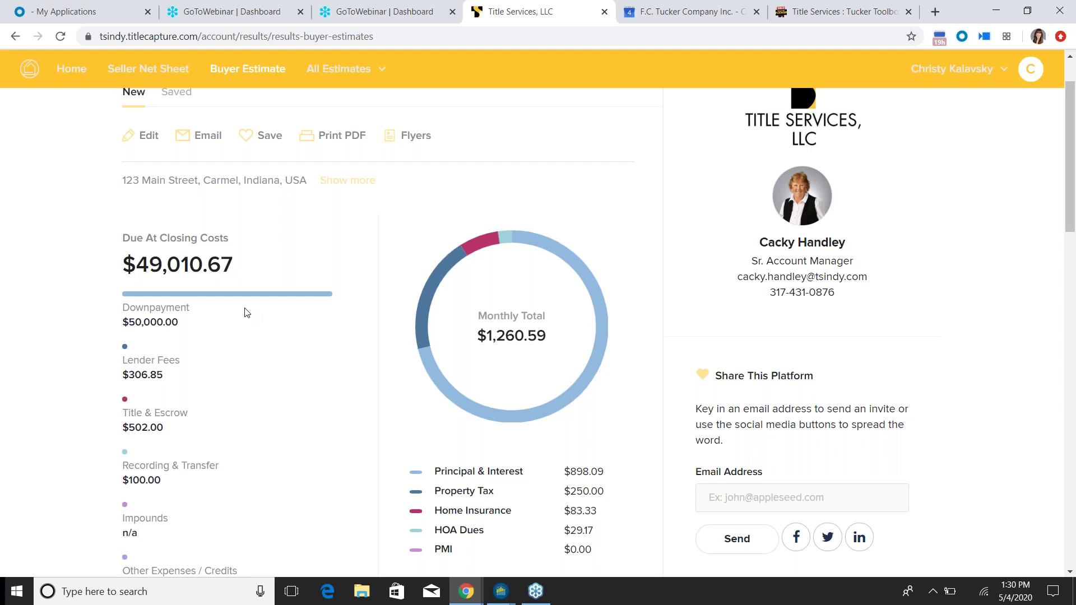
pyautogui.scroll(-3, 448, 224)
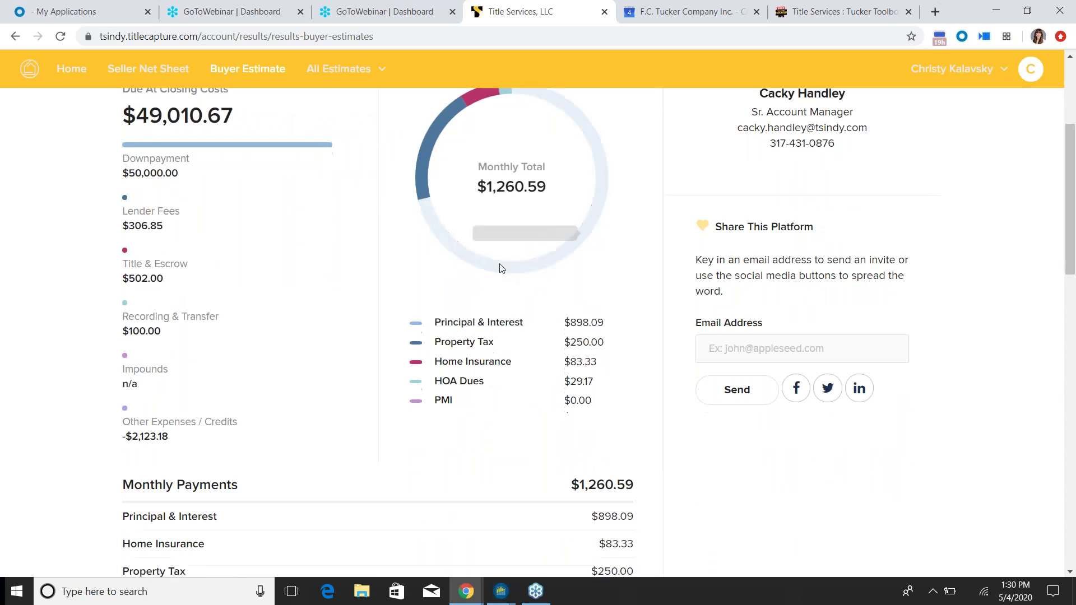
pyautogui.scroll(-4, 471, 291)
pyautogui.scroll(3, 465, 358)
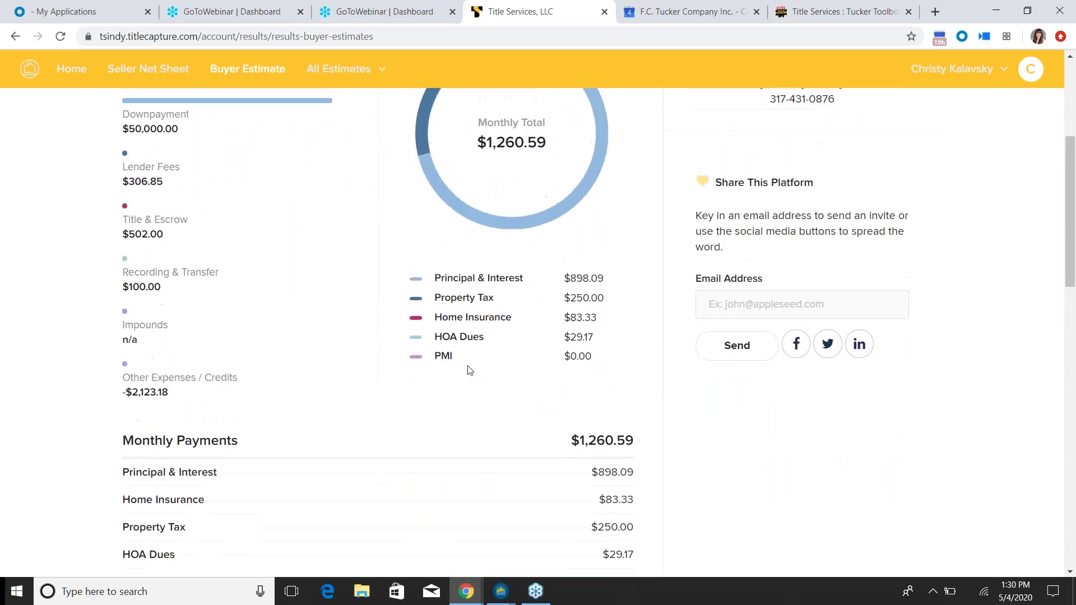
pyautogui.scroll(5, 469, 370)
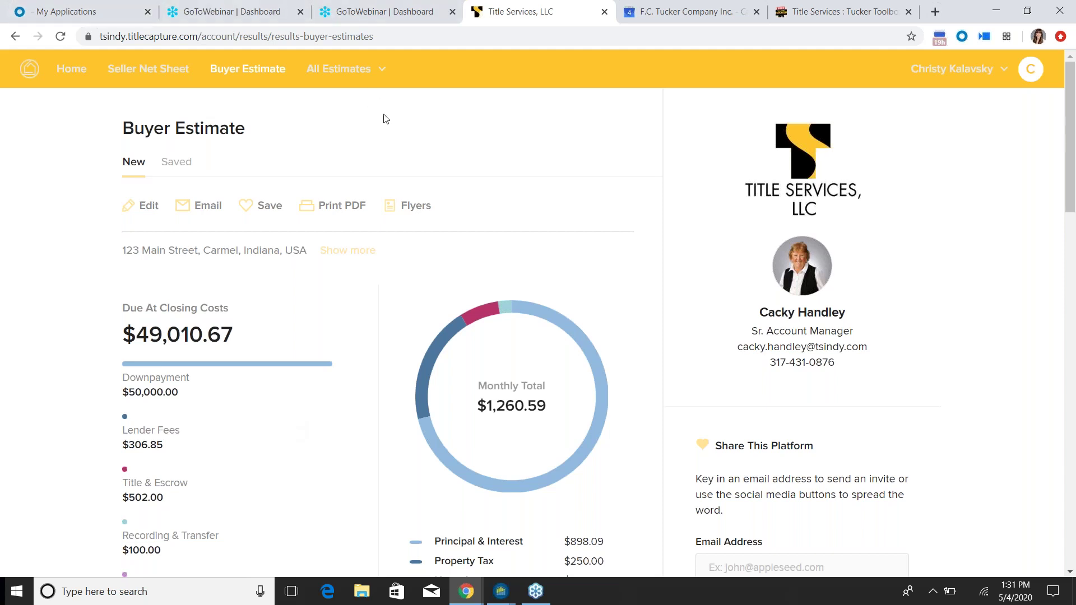
# Step: Start a new Rent vs Buy estimate with a current monthly rent of $1,500
pyautogui.click(382, 72)
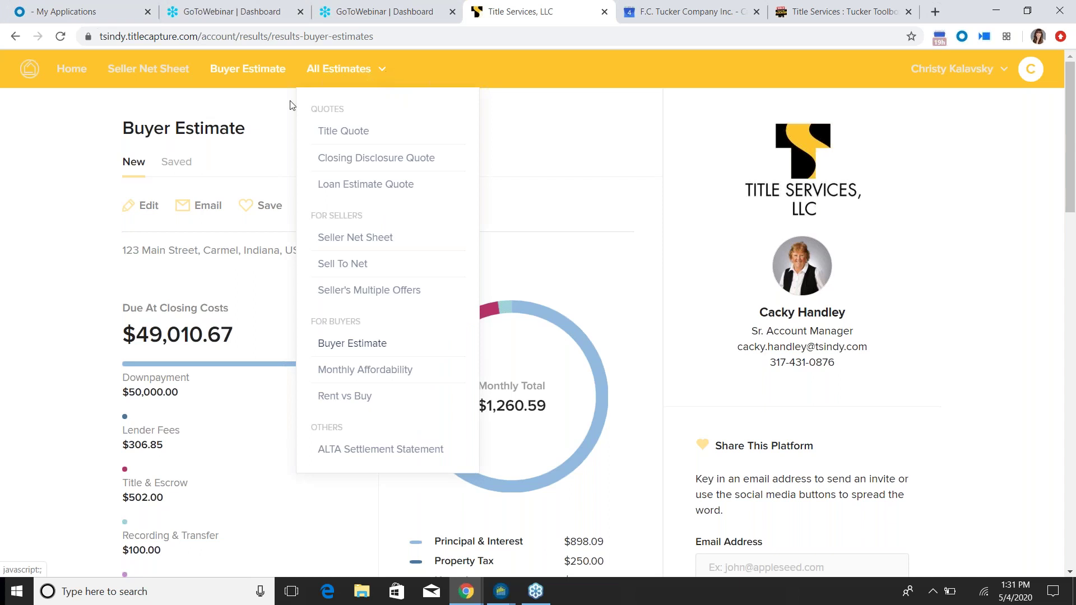
pyautogui.click(352, 397)
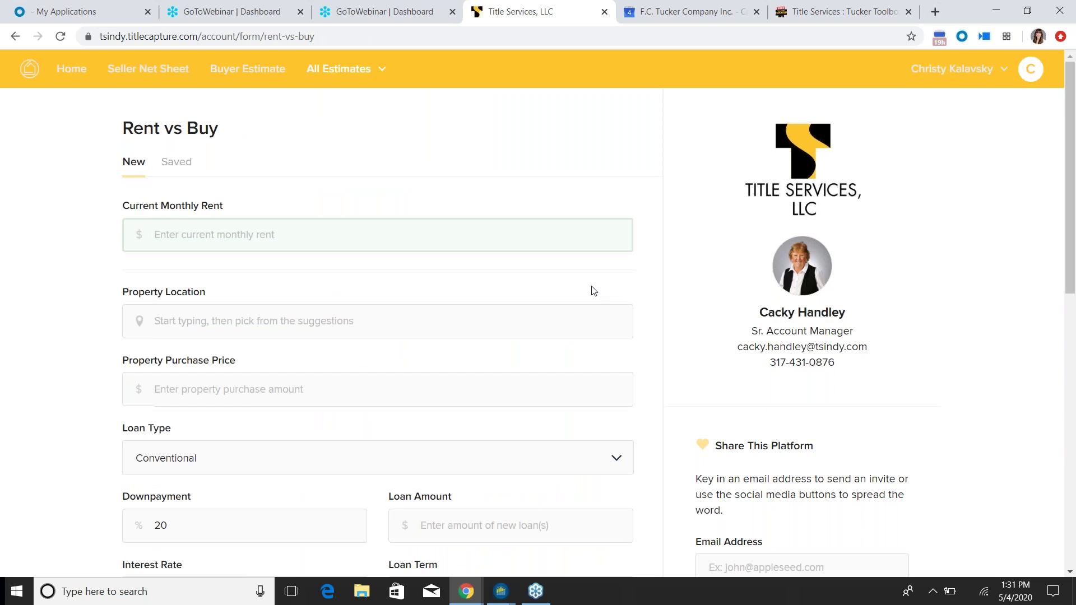
pyautogui.write('1500')
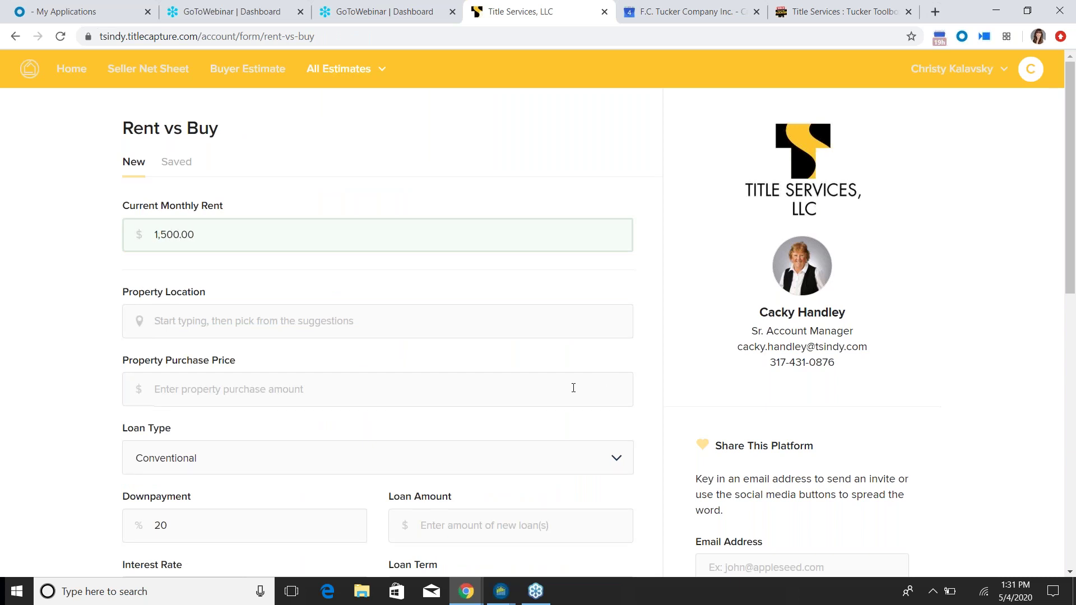
# Step: Enter the sample property's address as the location and set the purchase price to $250,000
pyautogui.write('123 Man')
pyautogui.write(' St')
pyautogui.write('r')
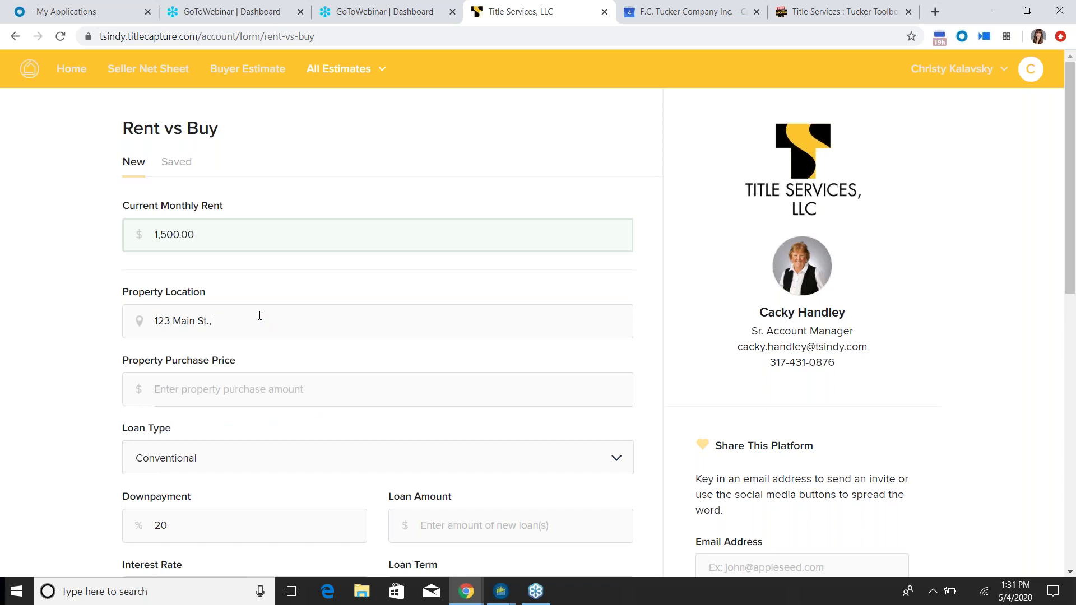
pyautogui.write('eet carmel in')
pyautogui.click(329, 348)
pyautogui.click(220, 398)
pyautogui.write('250,000')
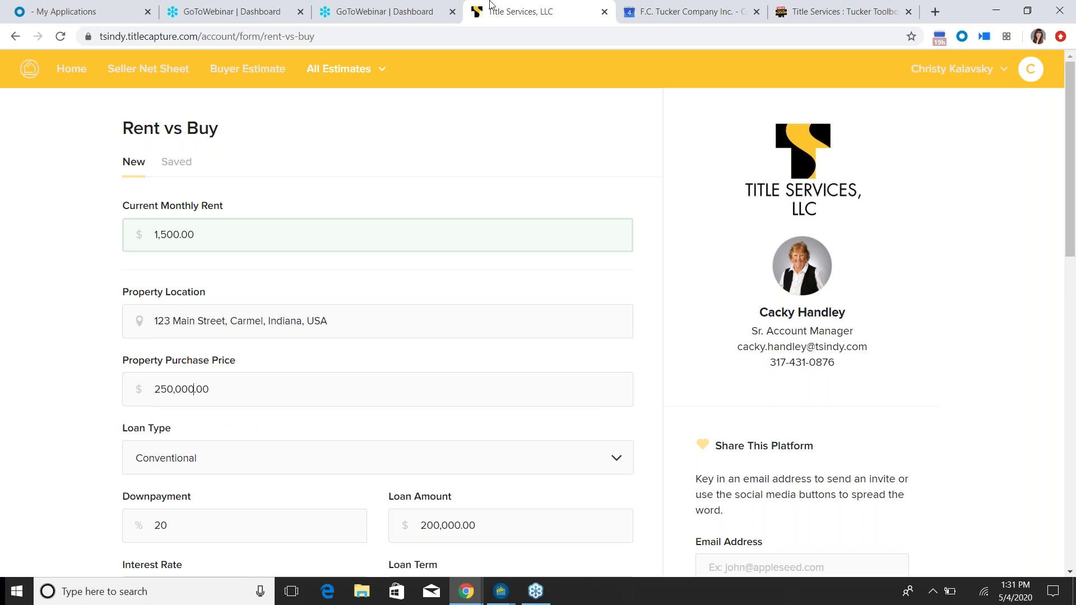
# Step: Set the loan's interest rate to 3.5 percent
pyautogui.scroll(-2, 383, 355)
pyautogui.scroll(-2, 375, 355)
pyautogui.moveTo(337, 313); pyautogui.dragTo(10, 310)
pyautogui.write('3.5')
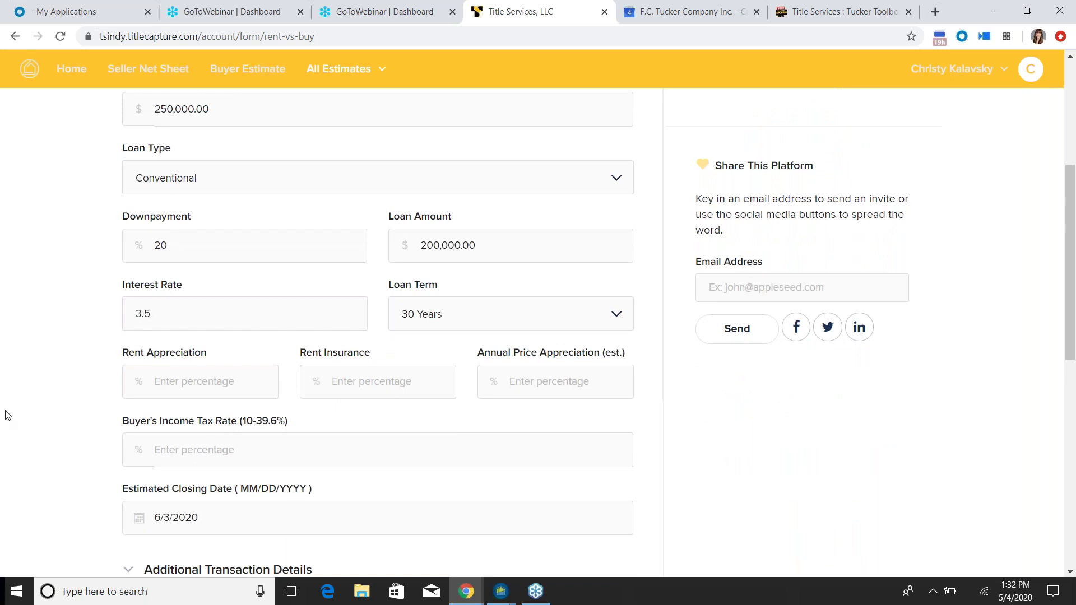
# Step: Set the buyer's income tax rate to 30 percent and the estimated closing date to 06/08/2020
pyautogui.scroll(-2, 210, 396)
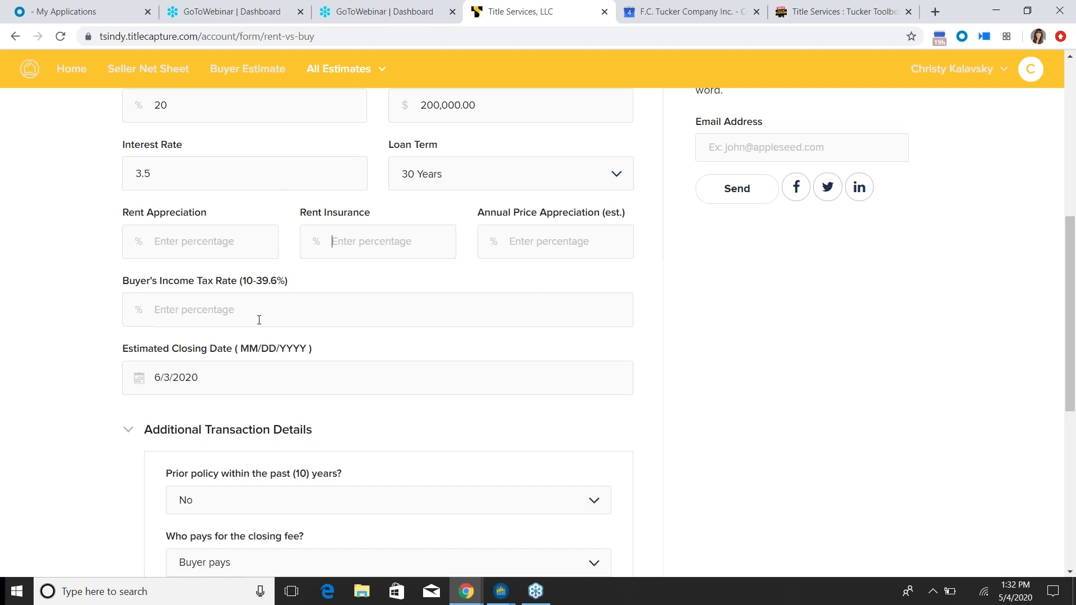
pyautogui.write('30')
pyautogui.click(362, 369)
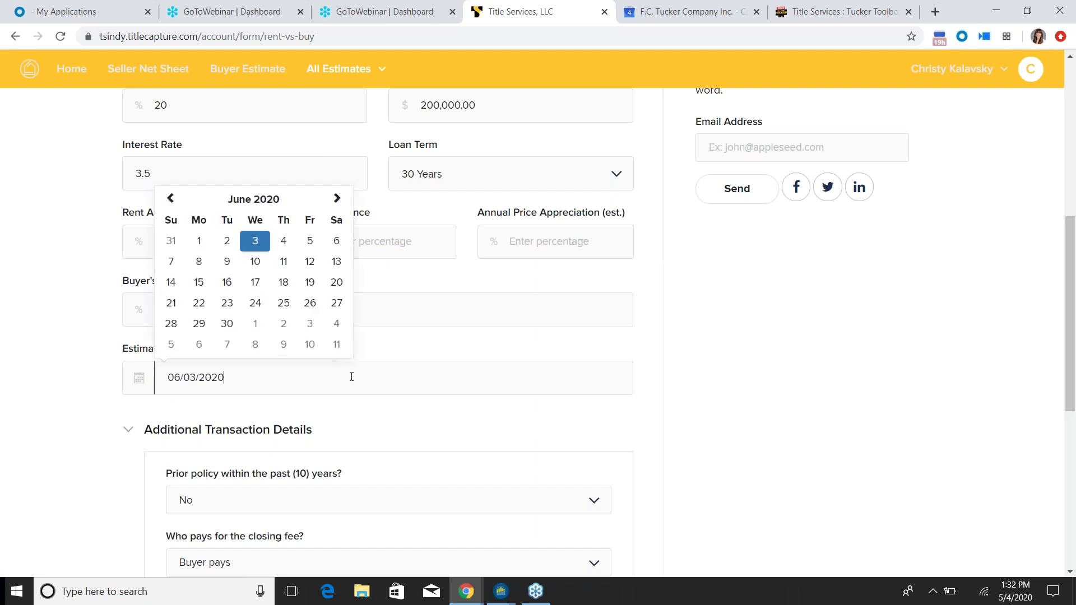
pyautogui.click(195, 267)
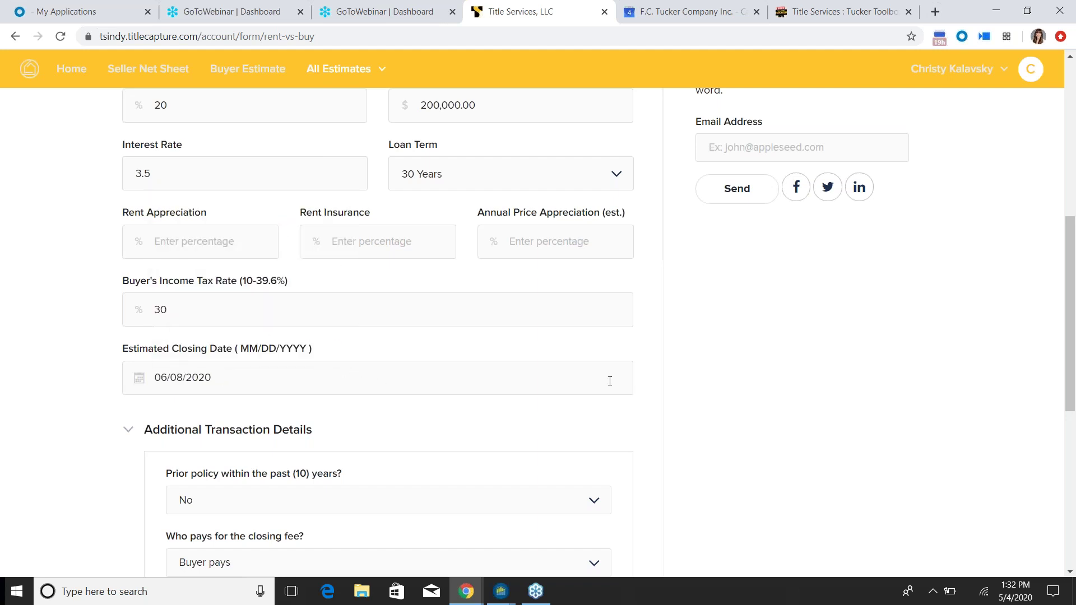
# Step: Enter a yearly home insurance amount of $1,000 for the Rent vs Buy estimate
pyautogui.scroll(1, 682, 364)
pyautogui.scroll(-1, 681, 363)
pyautogui.scroll(-3, 457, 258)
pyautogui.scroll(2, 457, 258)
pyautogui.scroll(-2, 457, 261)
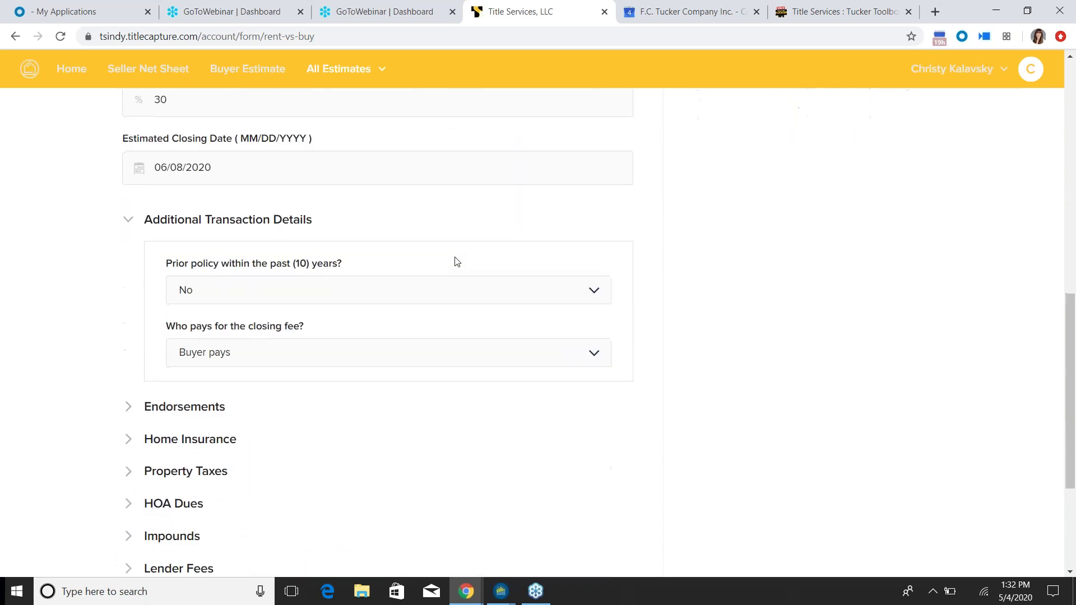
pyautogui.click(312, 347)
pyautogui.click(265, 438)
pyautogui.scroll(-1, 262, 440)
pyautogui.click(128, 371)
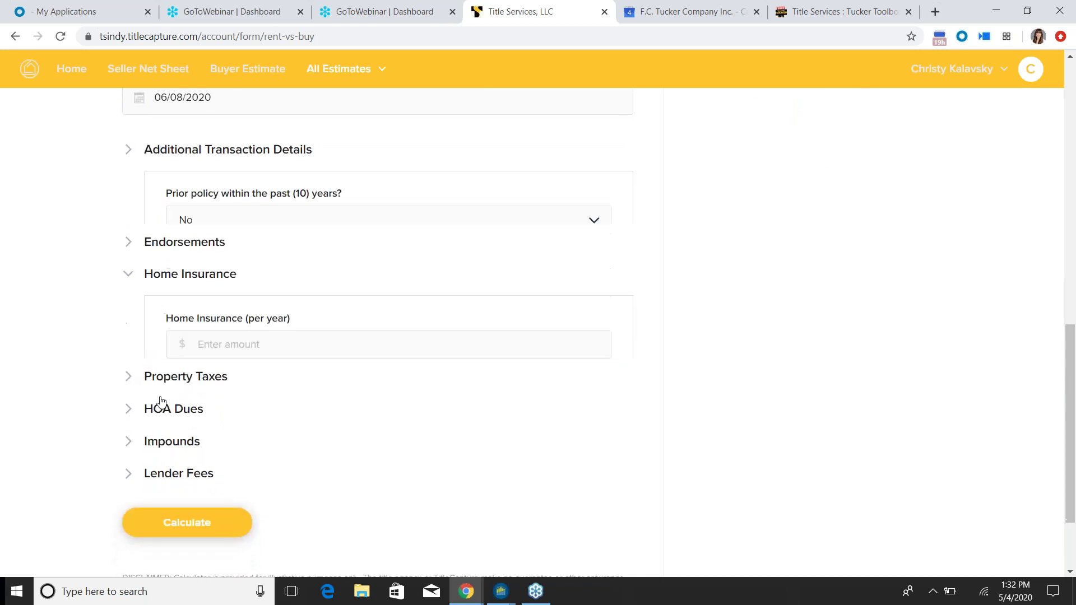
pyautogui.write('1000.00')
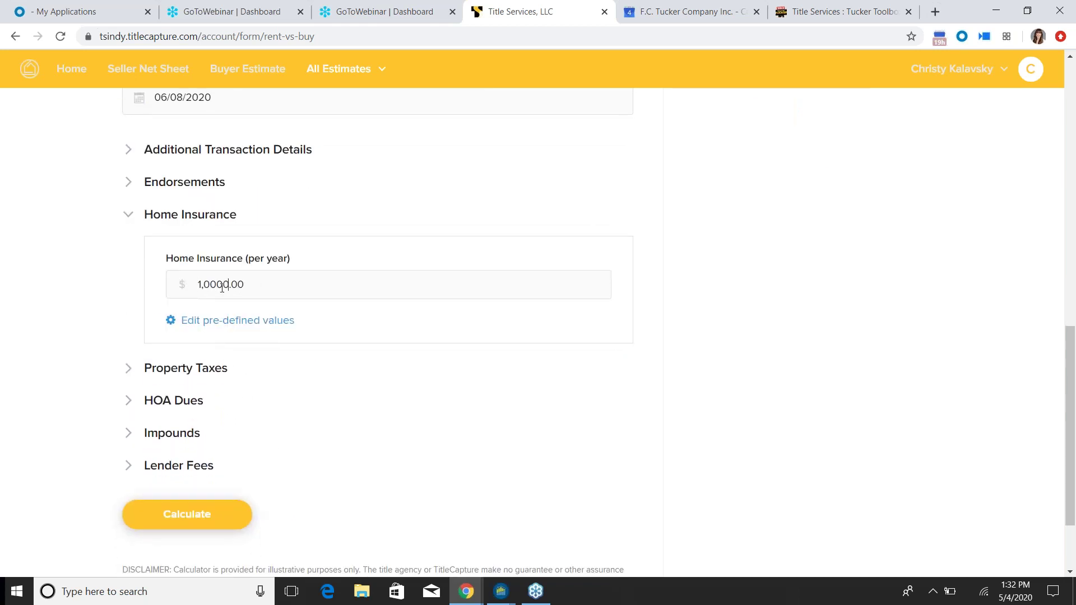
# Step: Enter annual property taxes of $3,000 and set last year's taxes to "First half paid only" in the Rent vs Buy form
pyautogui.click(161, 369)
pyautogui.write('3000')
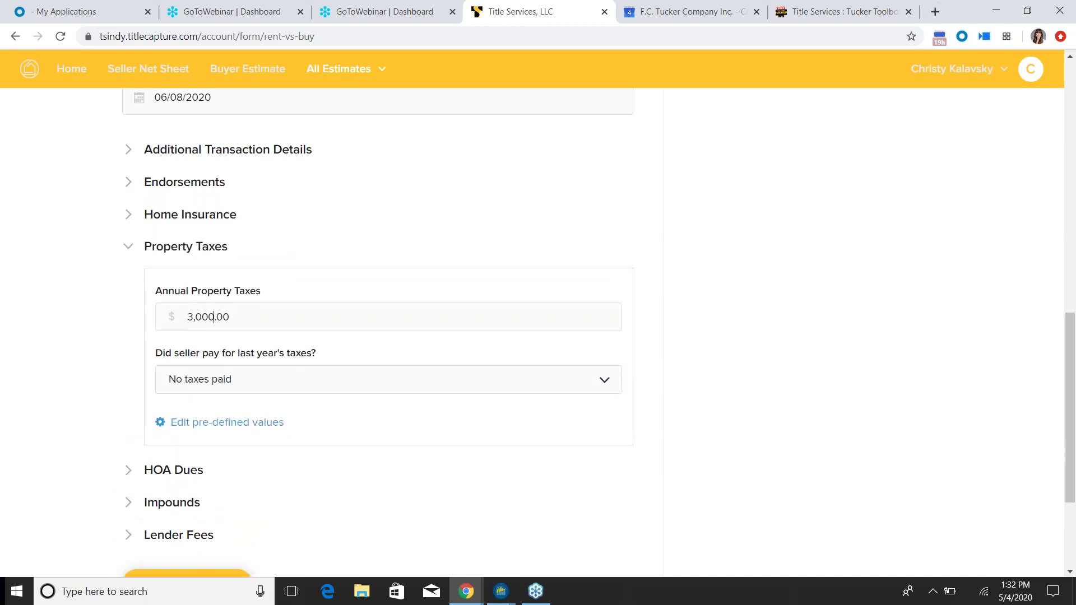
pyautogui.click(295, 381)
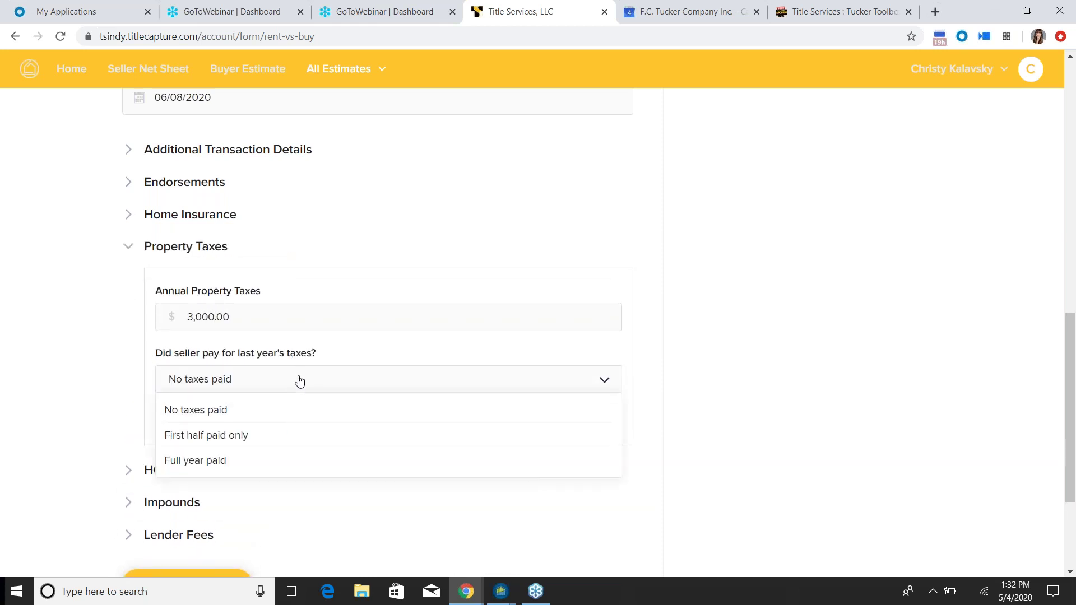
pyautogui.click(269, 444)
# Step: Set the HOA dues to Yearly with an amount of $350, and mark them as paid in advance by the seller
pyautogui.scroll(-1, 267, 442)
pyautogui.click(178, 400)
pyautogui.write('350')
pyautogui.click(280, 284)
pyautogui.click(242, 310)
pyautogui.click(231, 343)
pyautogui.click(253, 376)
# Step: Check the Lender Fees section of the Rent vs Buy form
pyautogui.scroll(-2, 320, 402)
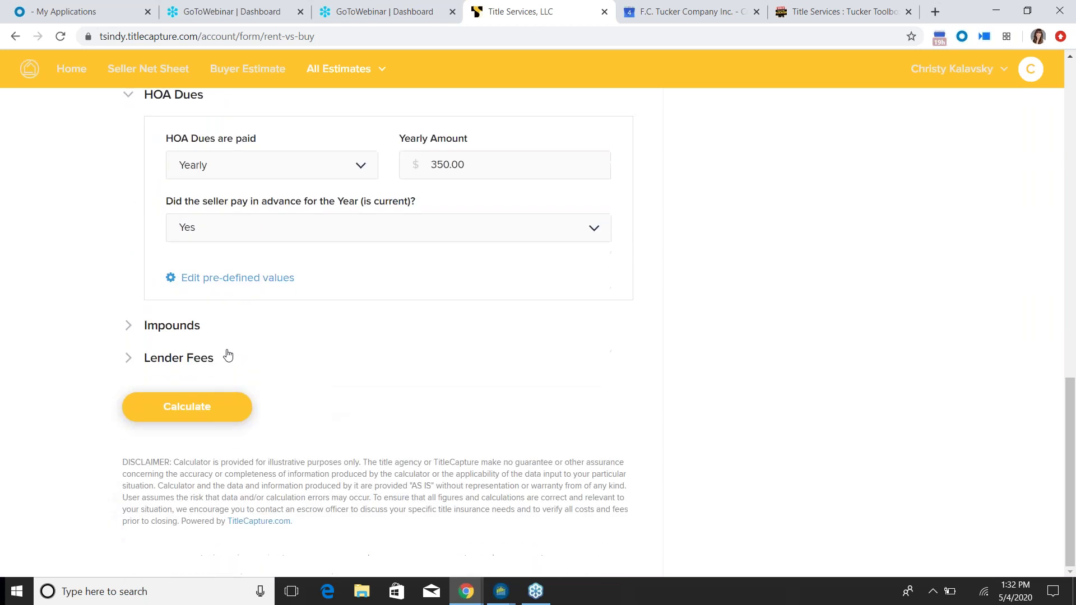
pyautogui.click(183, 354)
pyautogui.scroll(-5, 642, 318)
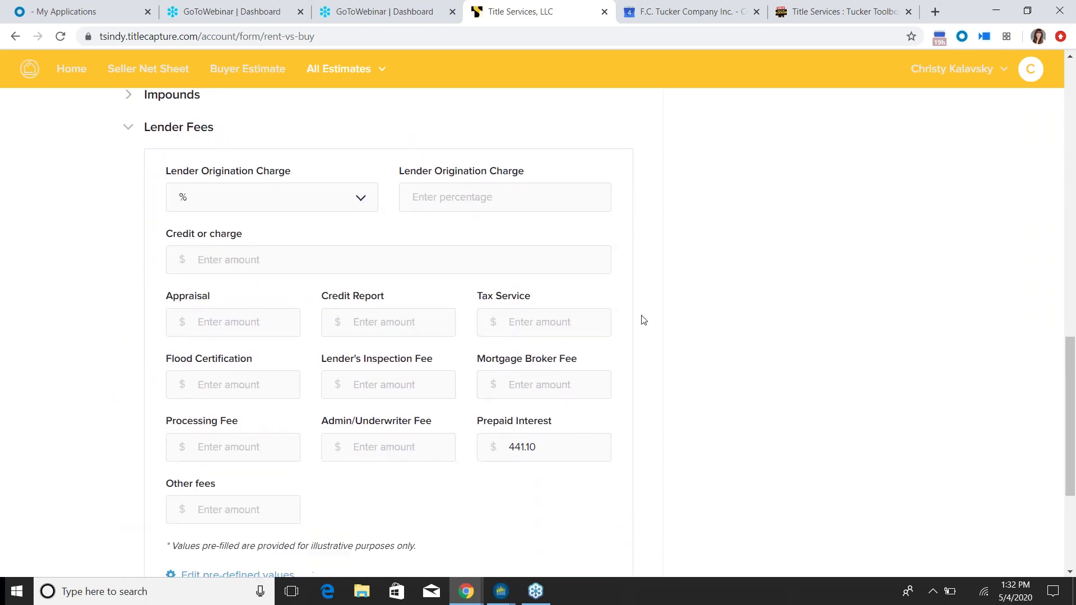
# Step: Calculate the Rent vs Buy comparison and review its cost chart, total monthly costs and amounts due at closing
pyautogui.click(186, 404)
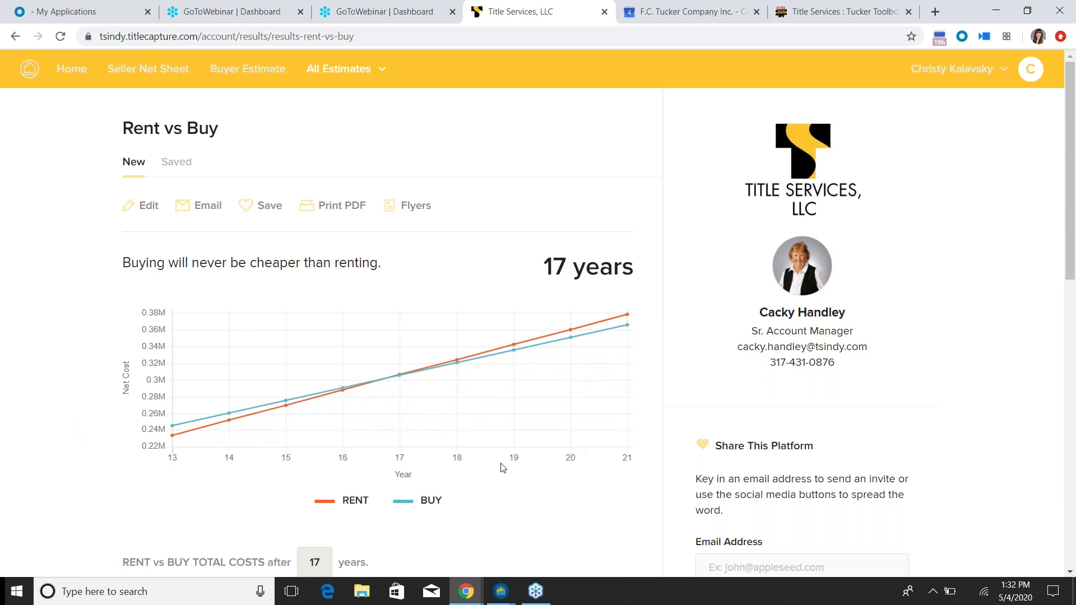
pyautogui.scroll(-3, 580, 472)
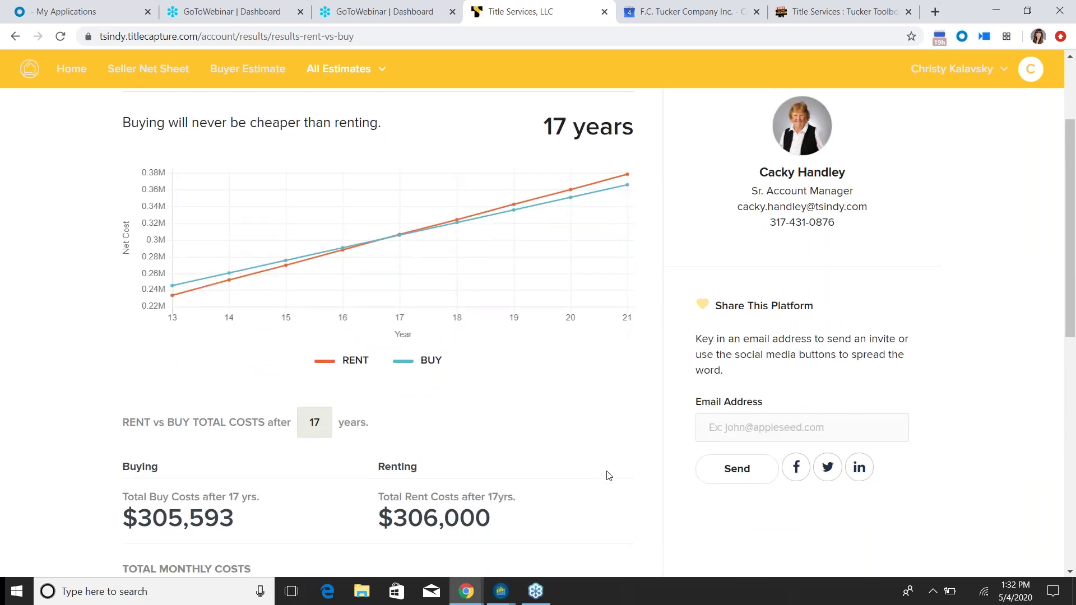
pyautogui.scroll(3, 609, 473)
pyautogui.scroll(-7, 592, 456)
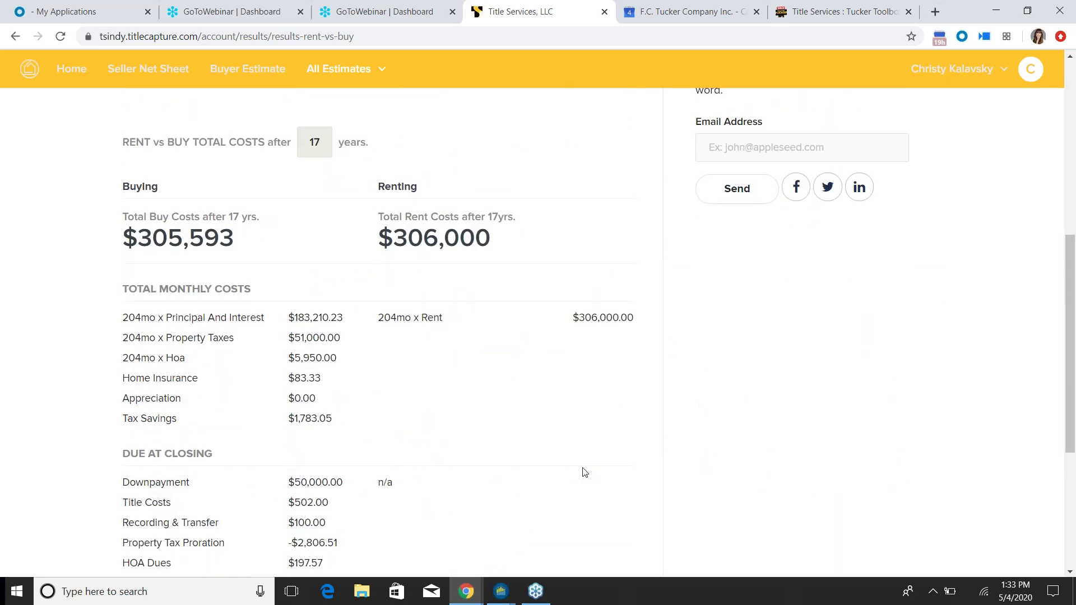
pyautogui.scroll(-3, 583, 475)
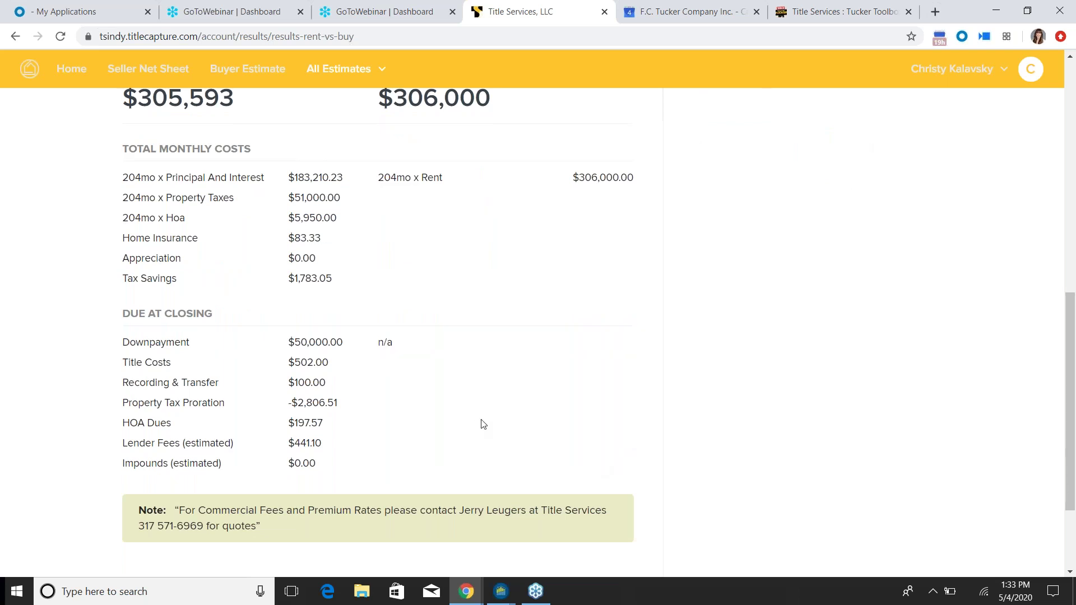
pyautogui.scroll(10, 484, 424)
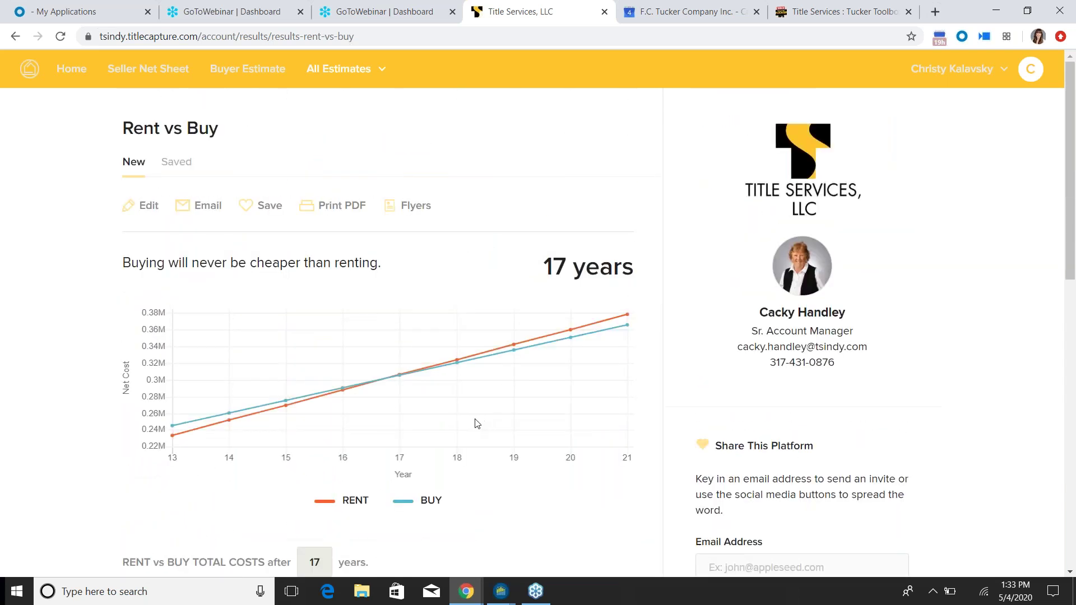
pyautogui.scroll(-10, 453, 421)
pyautogui.scroll(-2, 454, 421)
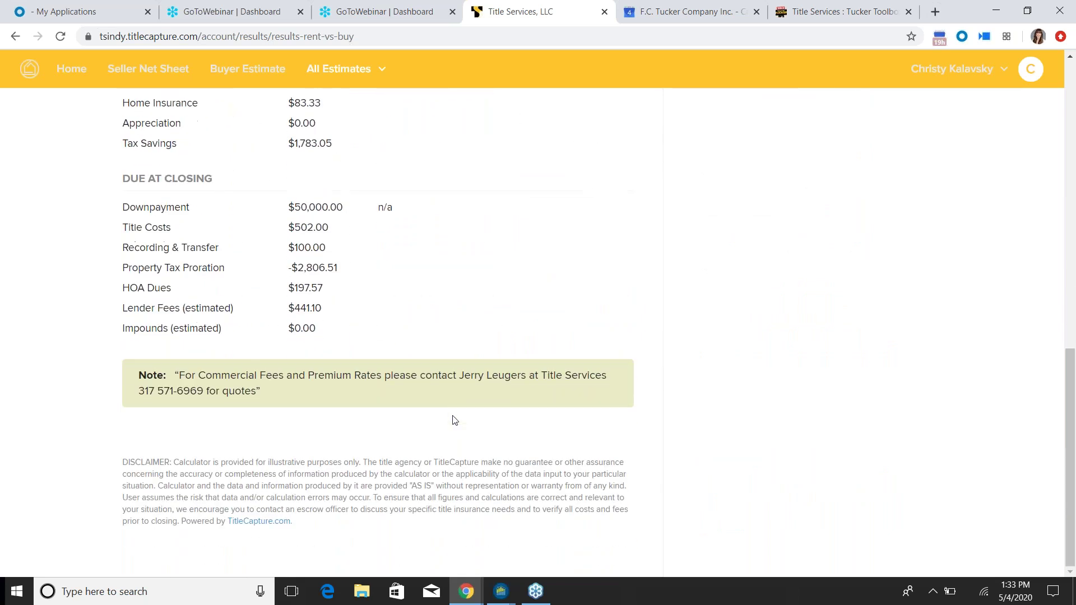
# Step: Compare the total buying and renting costs against the cost chart and the closing amounts in the Rent vs Buy results
pyautogui.scroll(6, 455, 420)
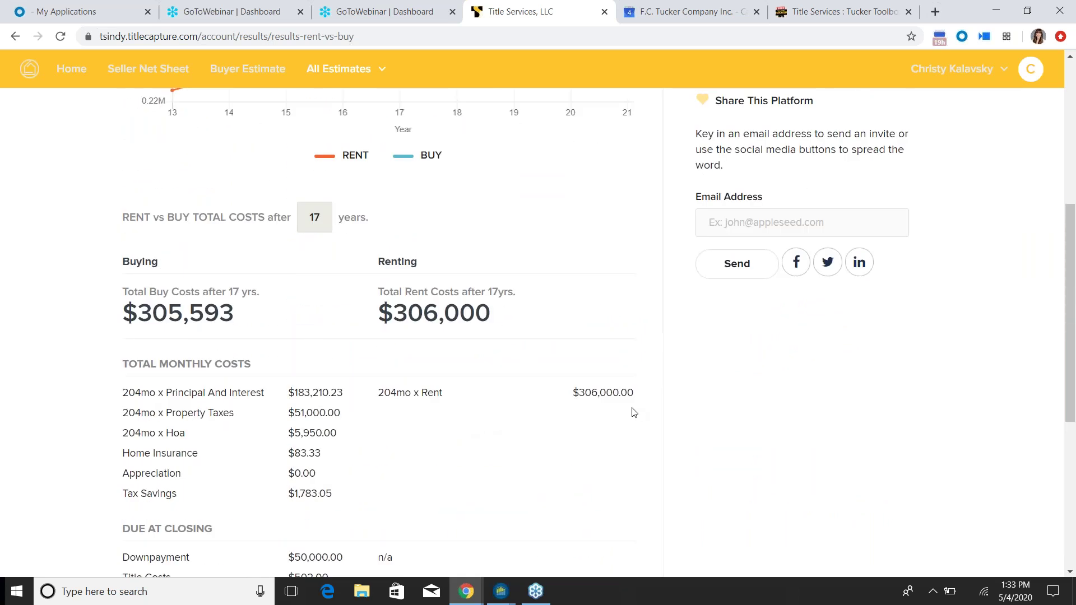
pyautogui.scroll(2, 372, 456)
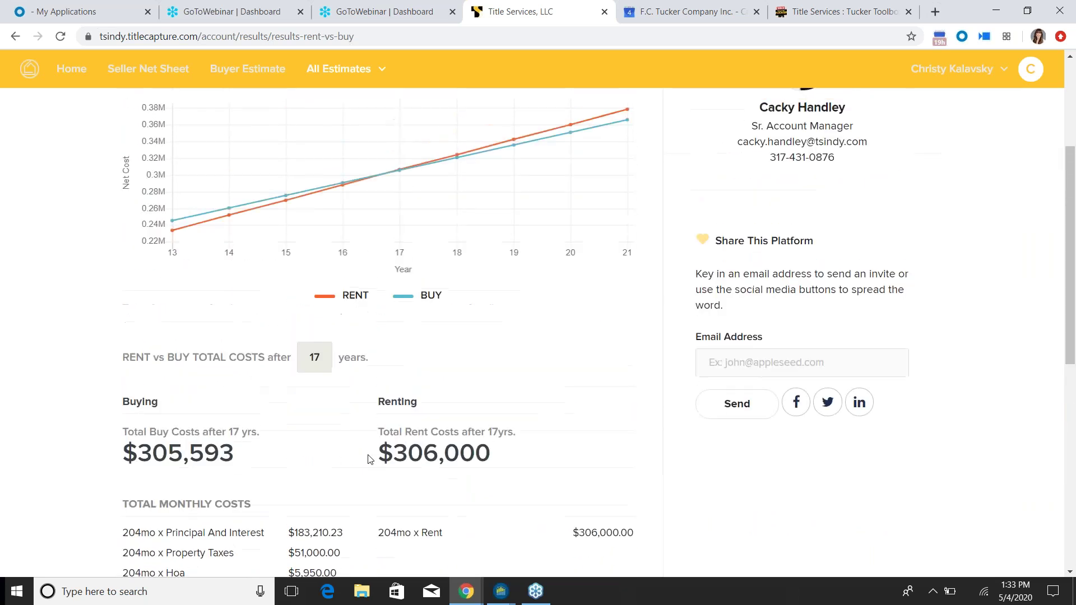
pyautogui.scroll(3, 348, 455)
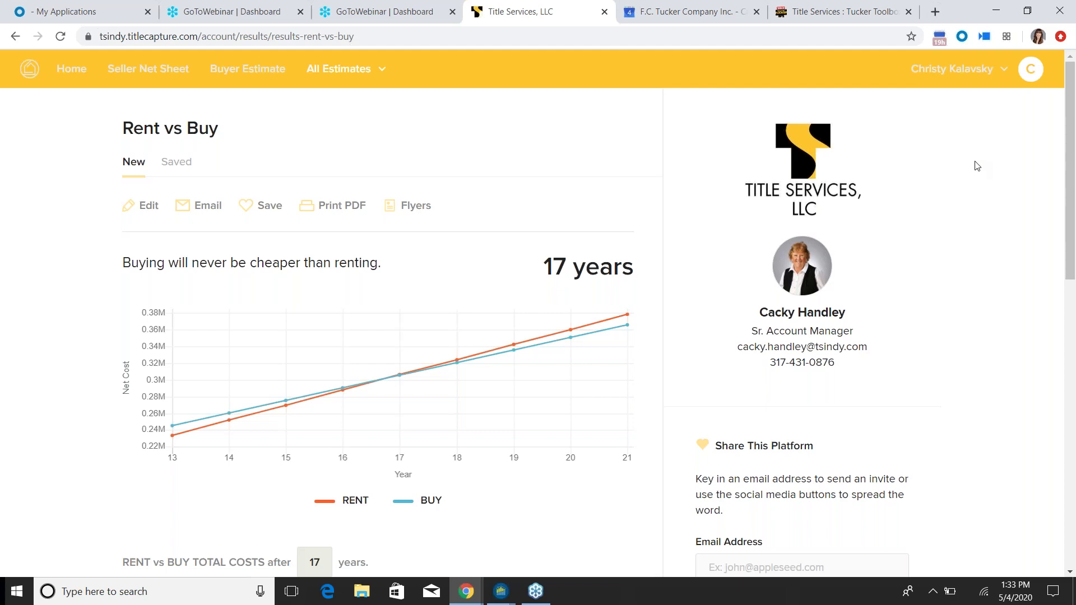
pyautogui.scroll(-2, 404, 508)
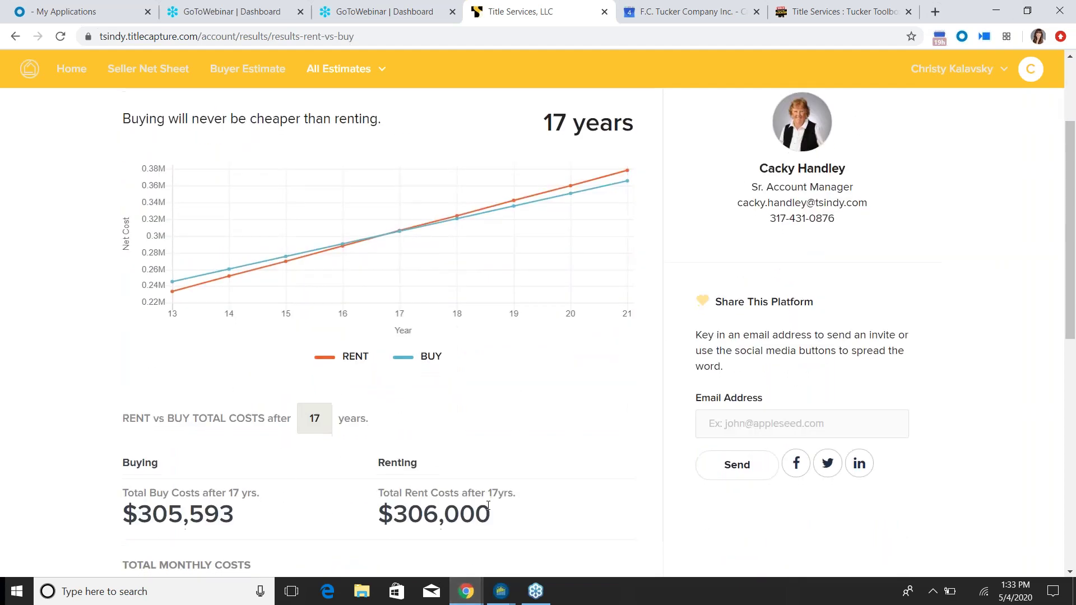
pyautogui.scroll(-3, 499, 488)
pyautogui.scroll(-3, 459, 476)
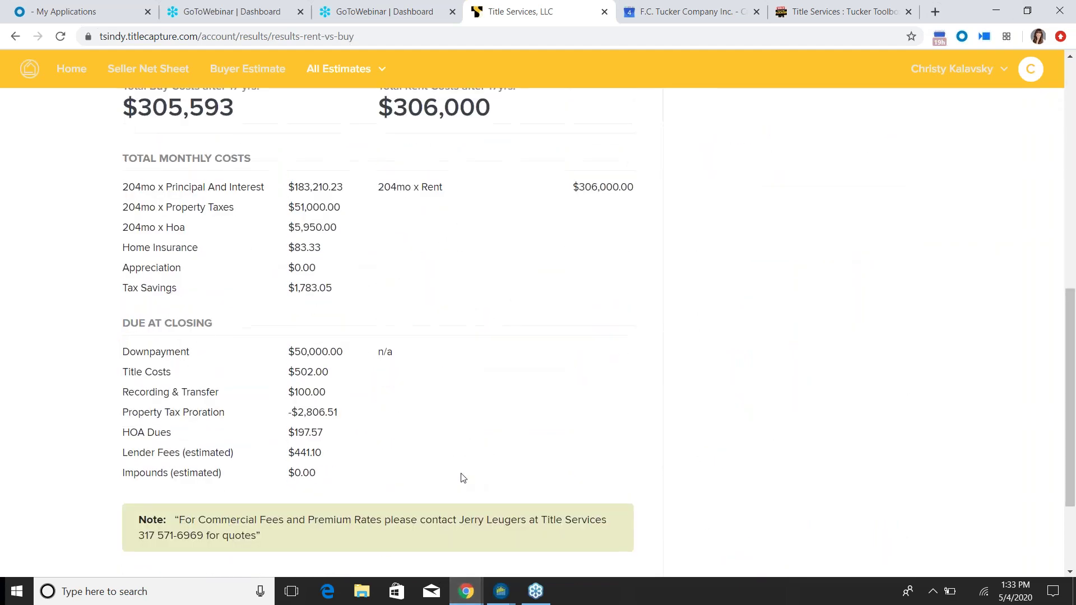
pyautogui.scroll(8, 463, 477)
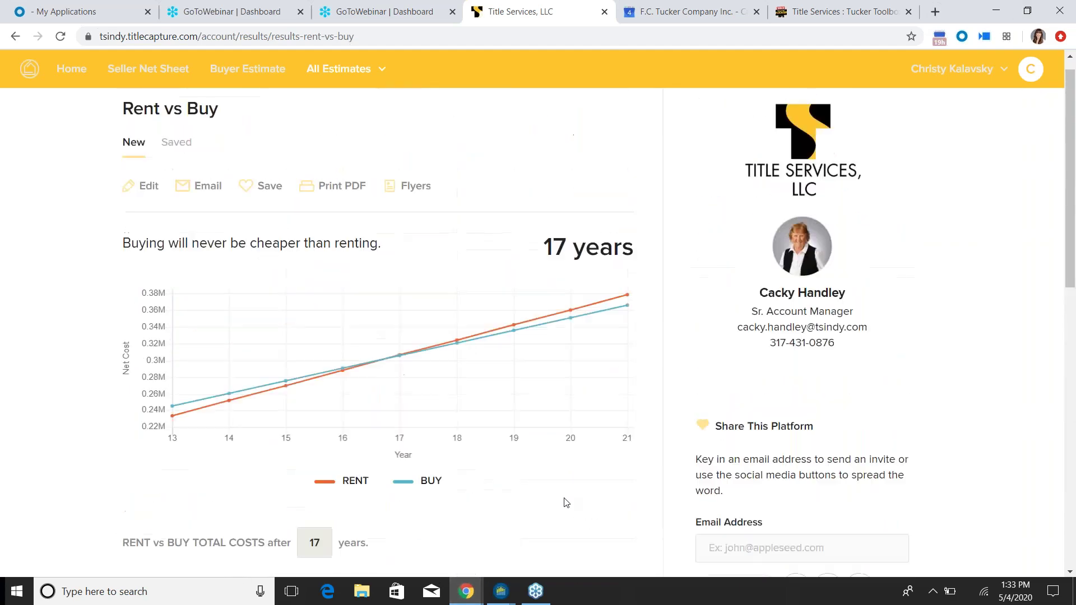
# Step: Open a new Monthly Affordability estimate and look over its payment goal, location, loan and closing date fields
pyautogui.click(344, 73)
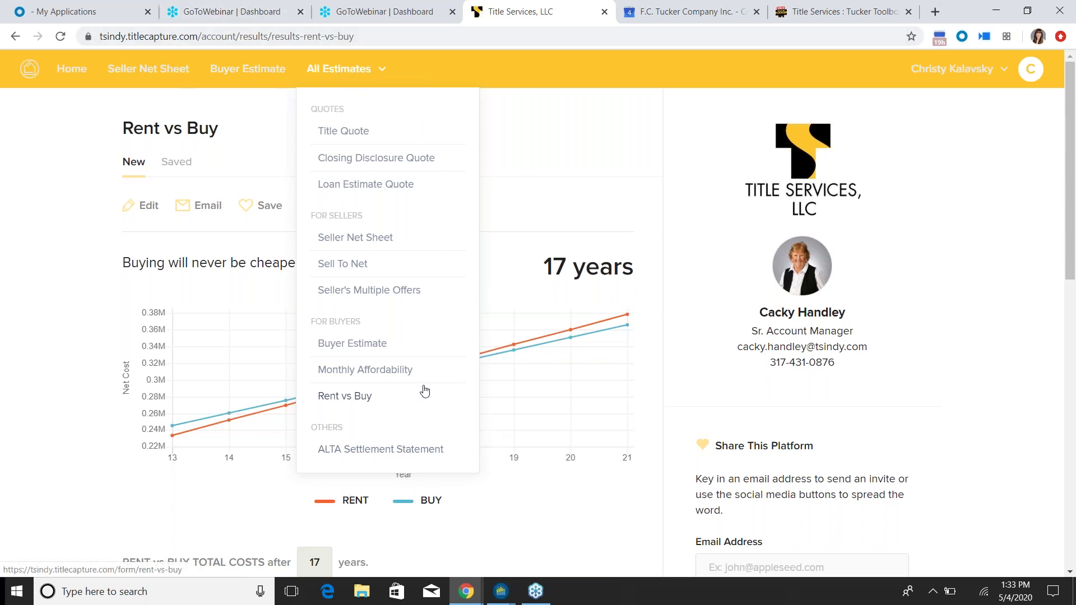
pyautogui.click(353, 370)
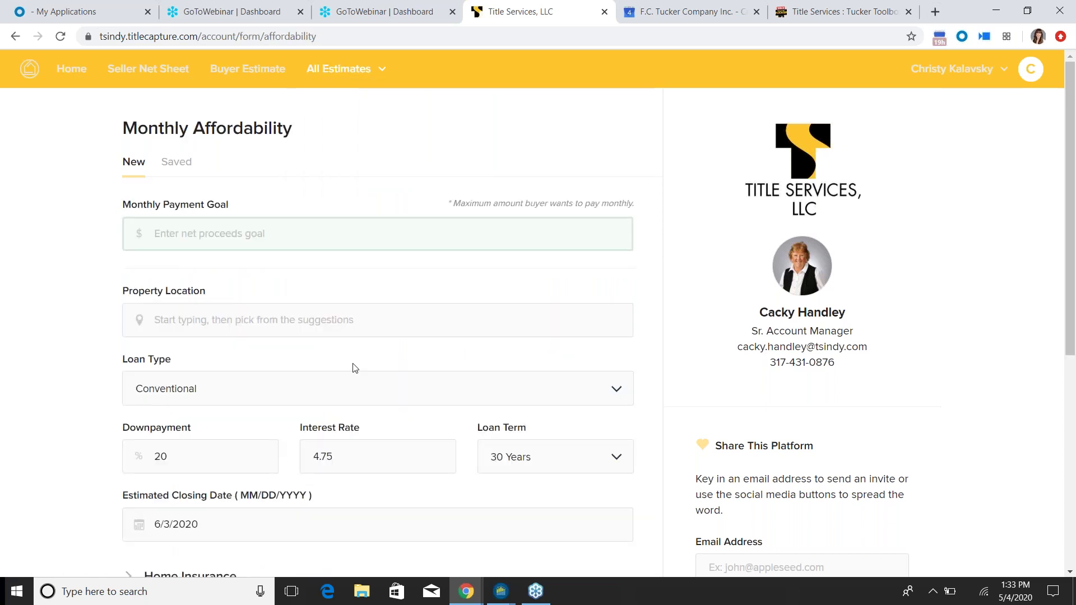
pyautogui.scroll(-5, 353, 368)
pyautogui.scroll(3, 353, 367)
pyautogui.scroll(2, 352, 382)
# Step: Open the saved Seller Net Sheet for Offer #1 dated 05/05/2020 and review its settlement charges, mortgage payoffs, commissions and prorated taxes
pyautogui.click(170, 74)
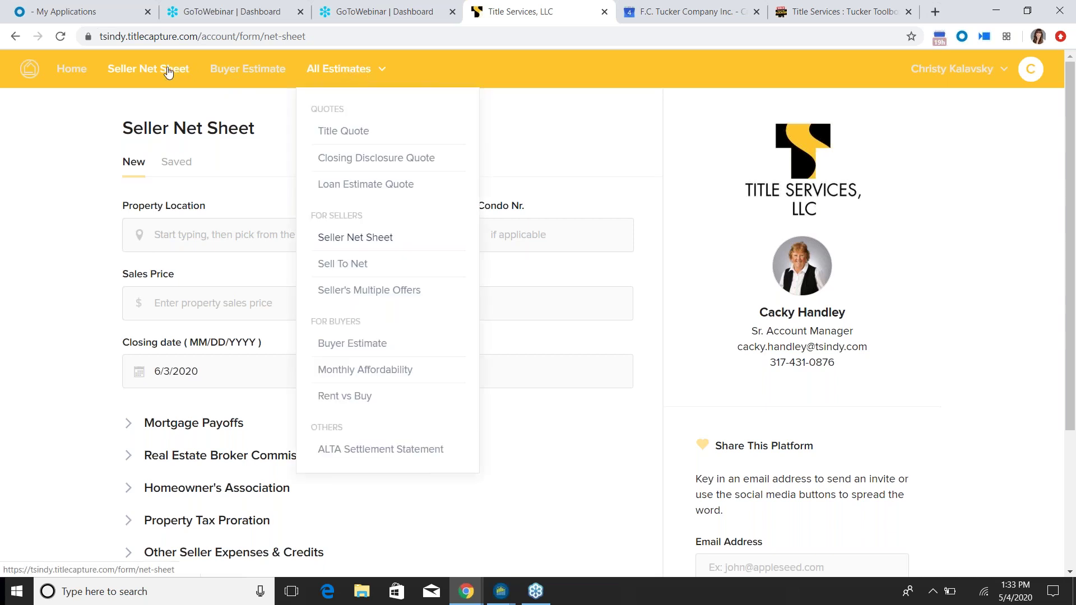
pyautogui.click(186, 165)
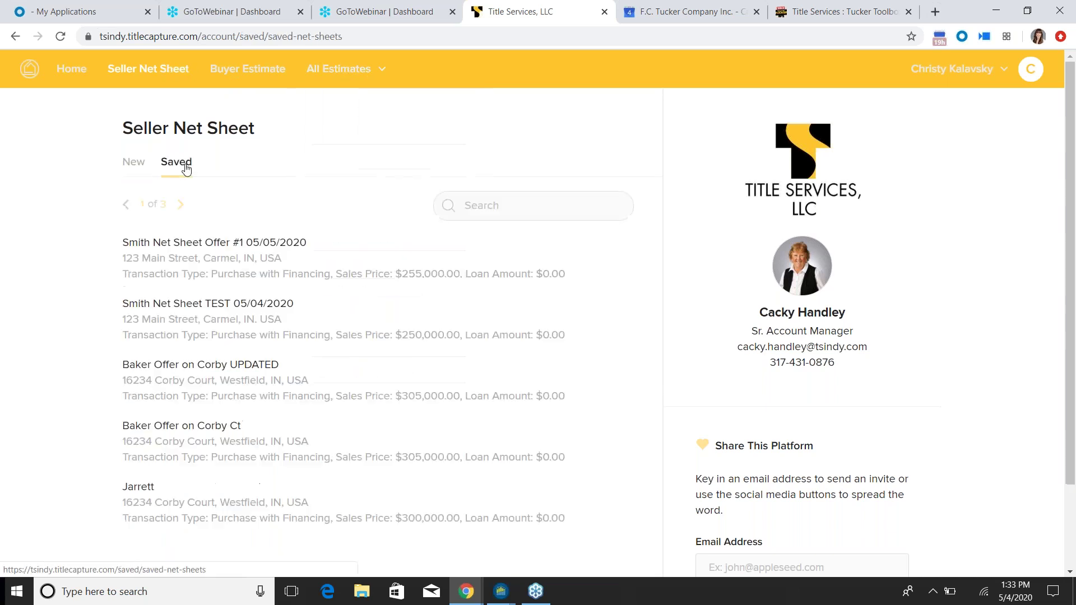
pyautogui.click(217, 244)
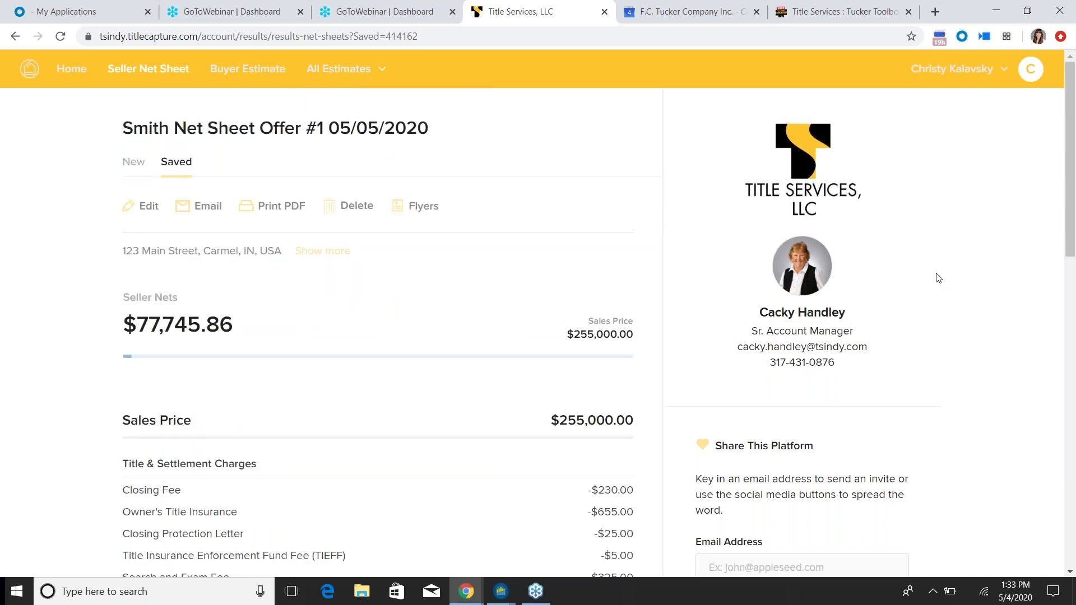
pyautogui.scroll(-3, 509, 411)
pyautogui.scroll(-4, 594, 367)
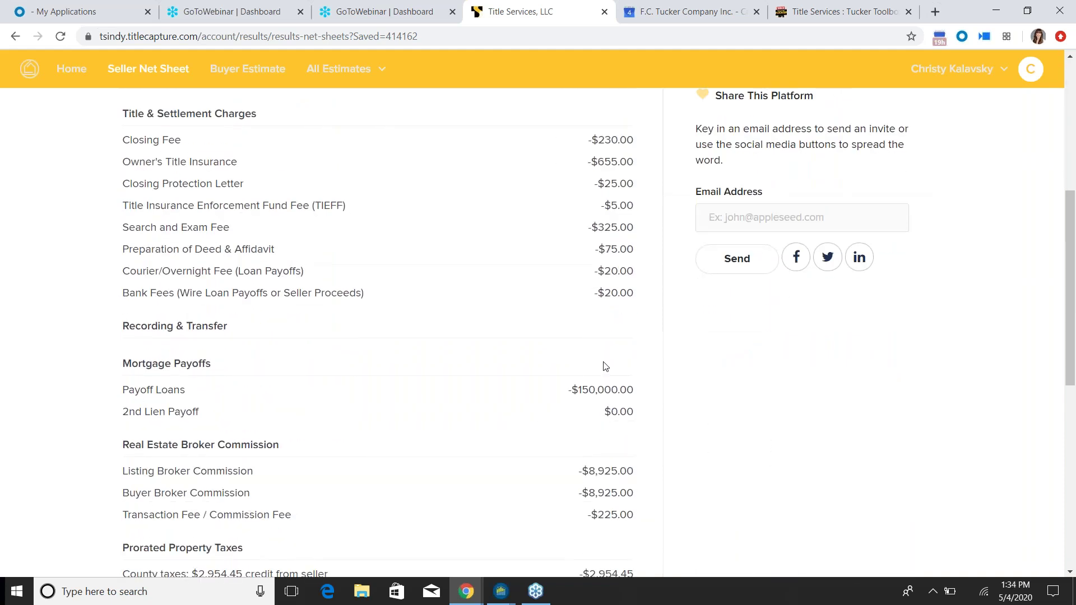
pyautogui.scroll(-1, 606, 367)
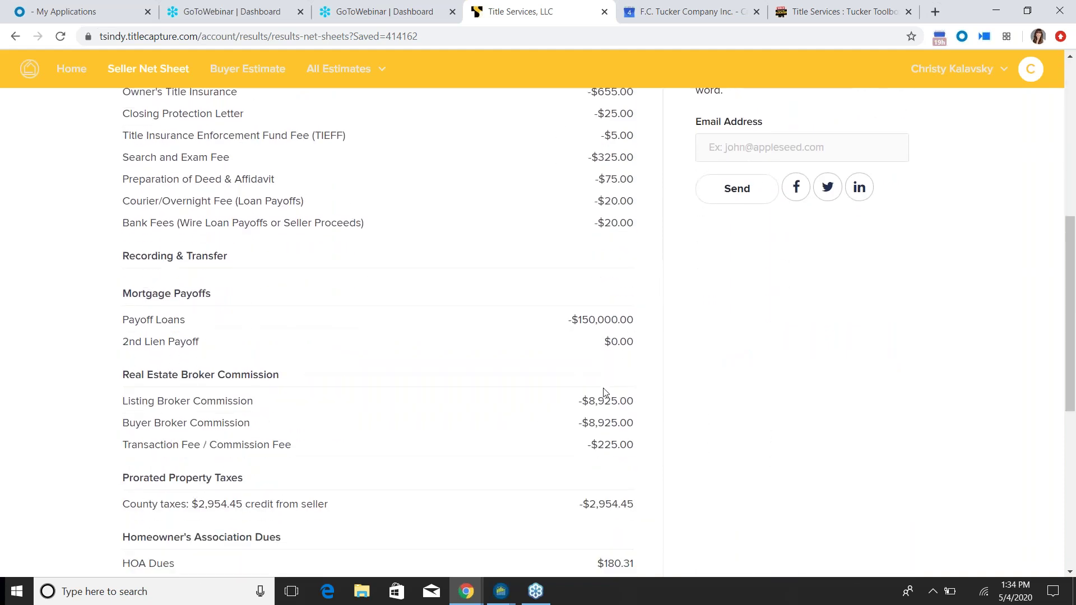
pyautogui.scroll(6, 705, 426)
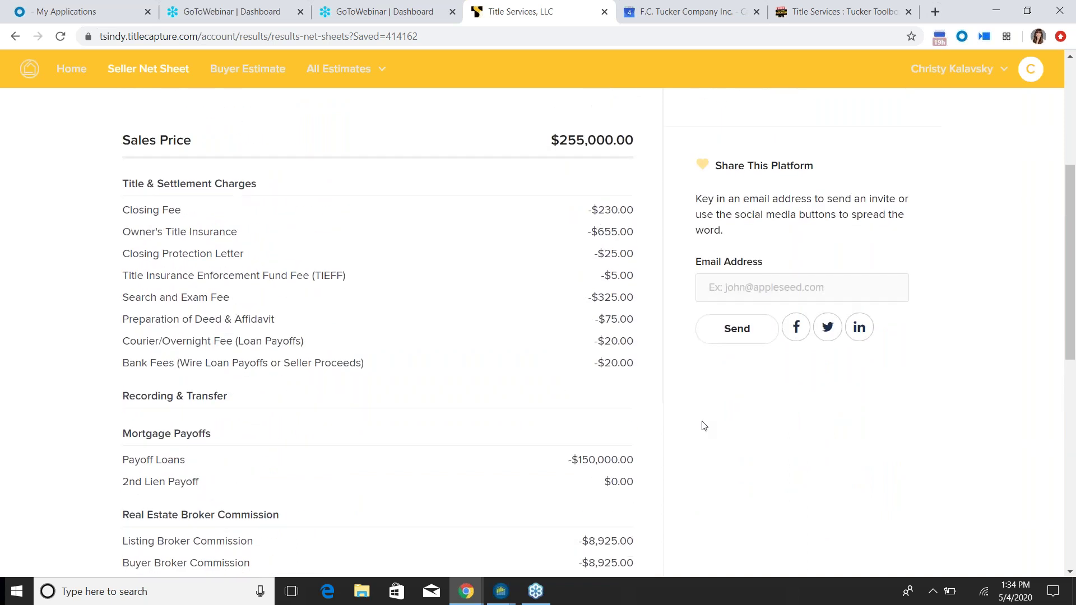